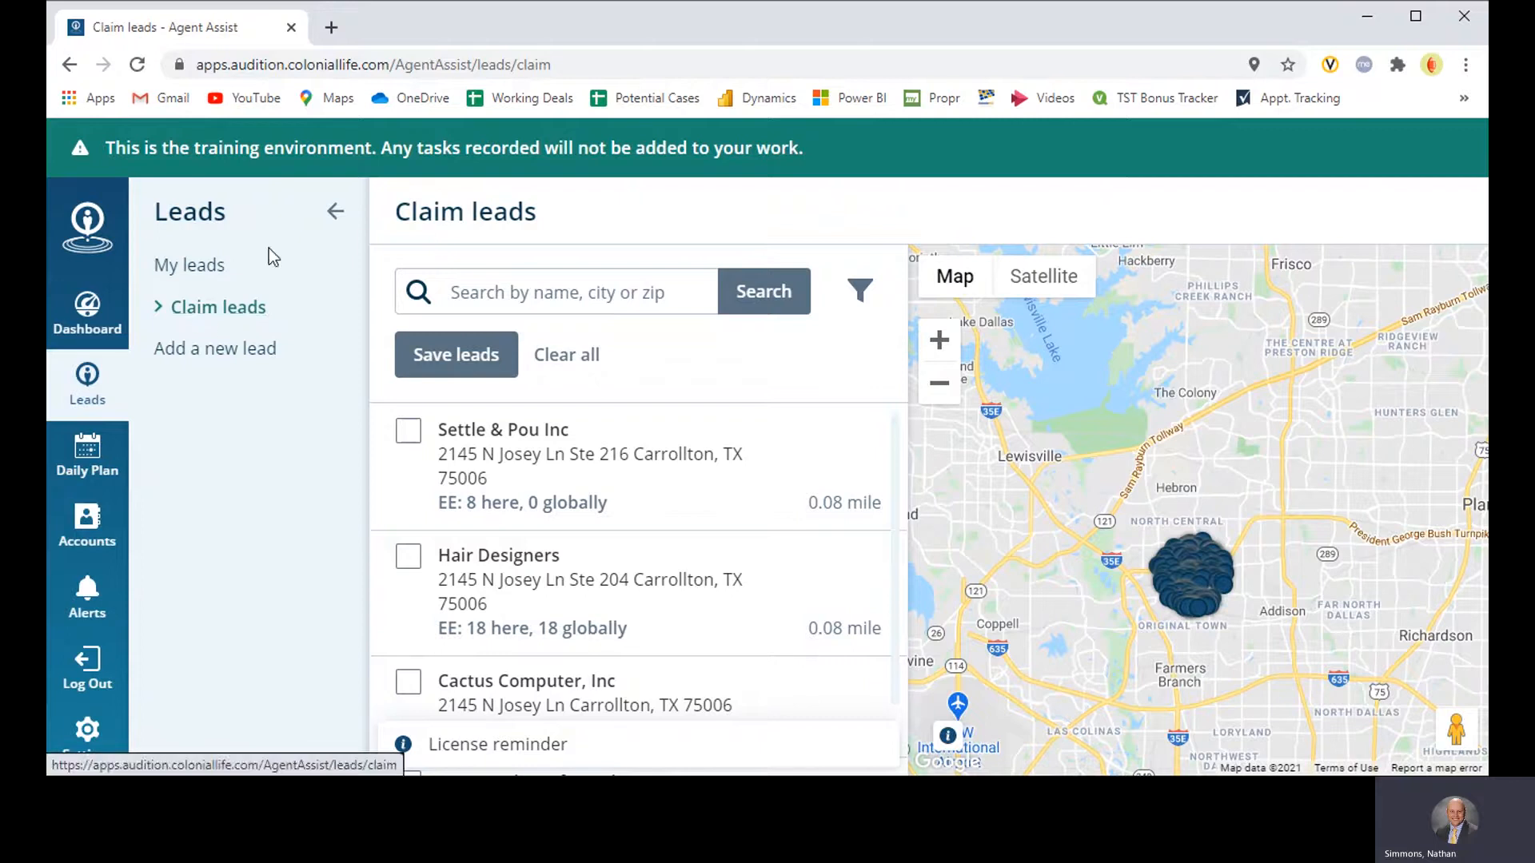
# Step: Collapse the Leads navigation, search the claimable leads for Frisco, and inspect individual result markers on the map
pyautogui.click(335, 219)
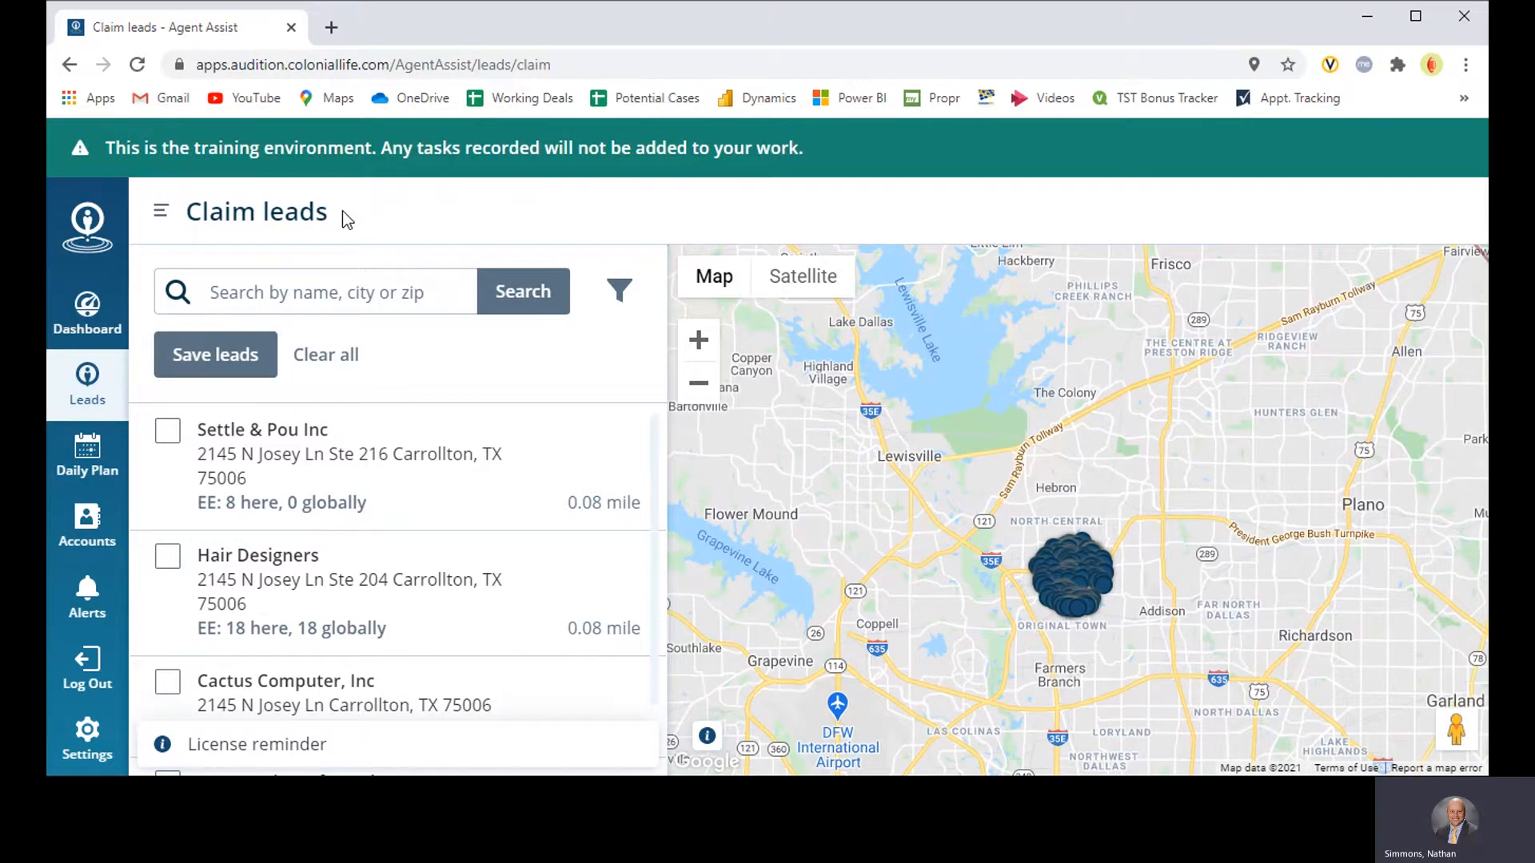
pyautogui.click(354, 289)
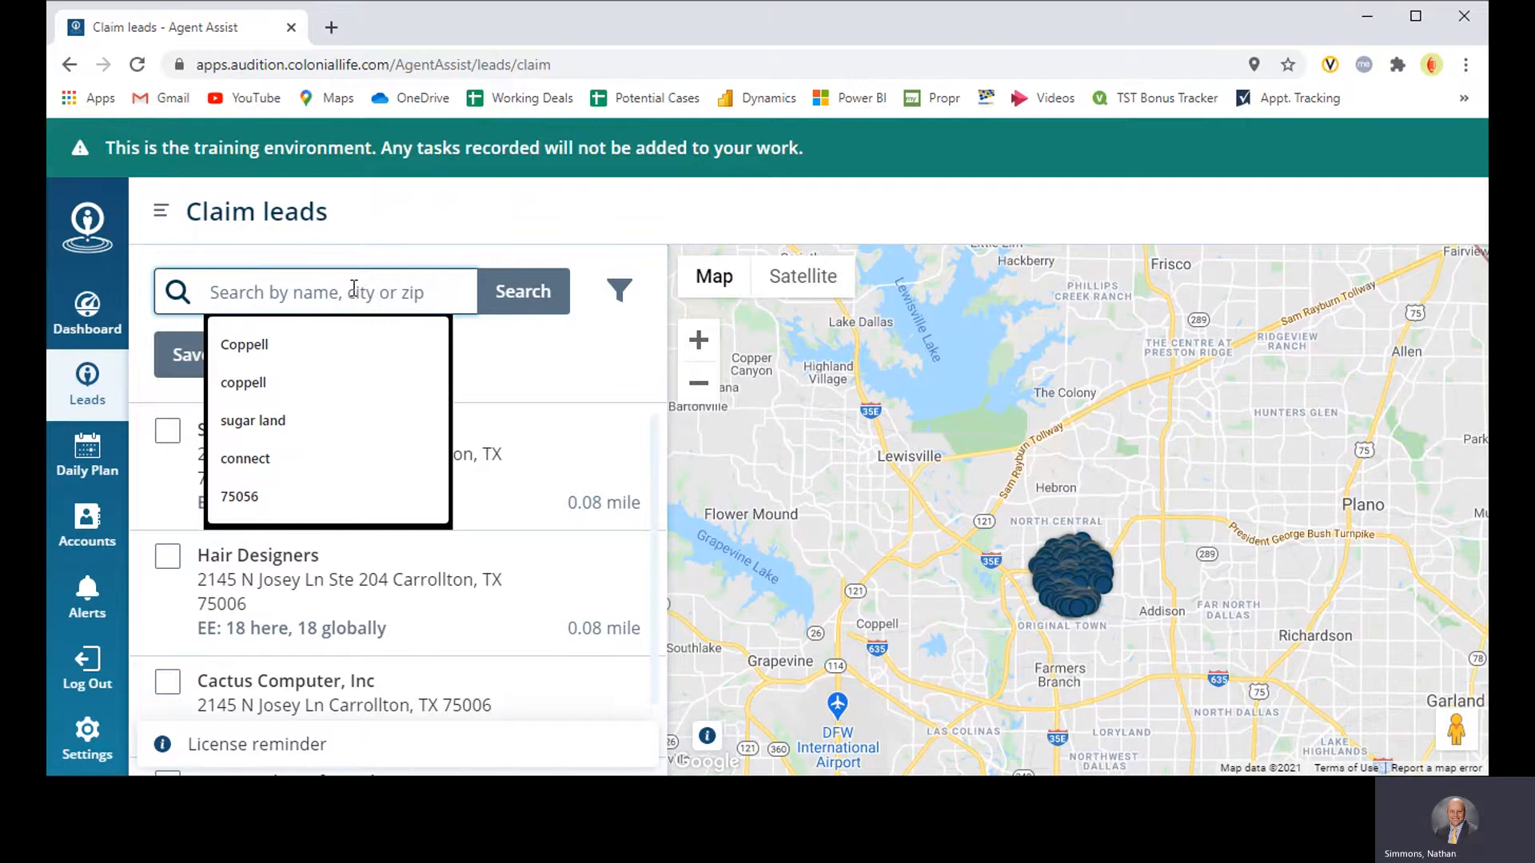
pyautogui.click(1043, 271)
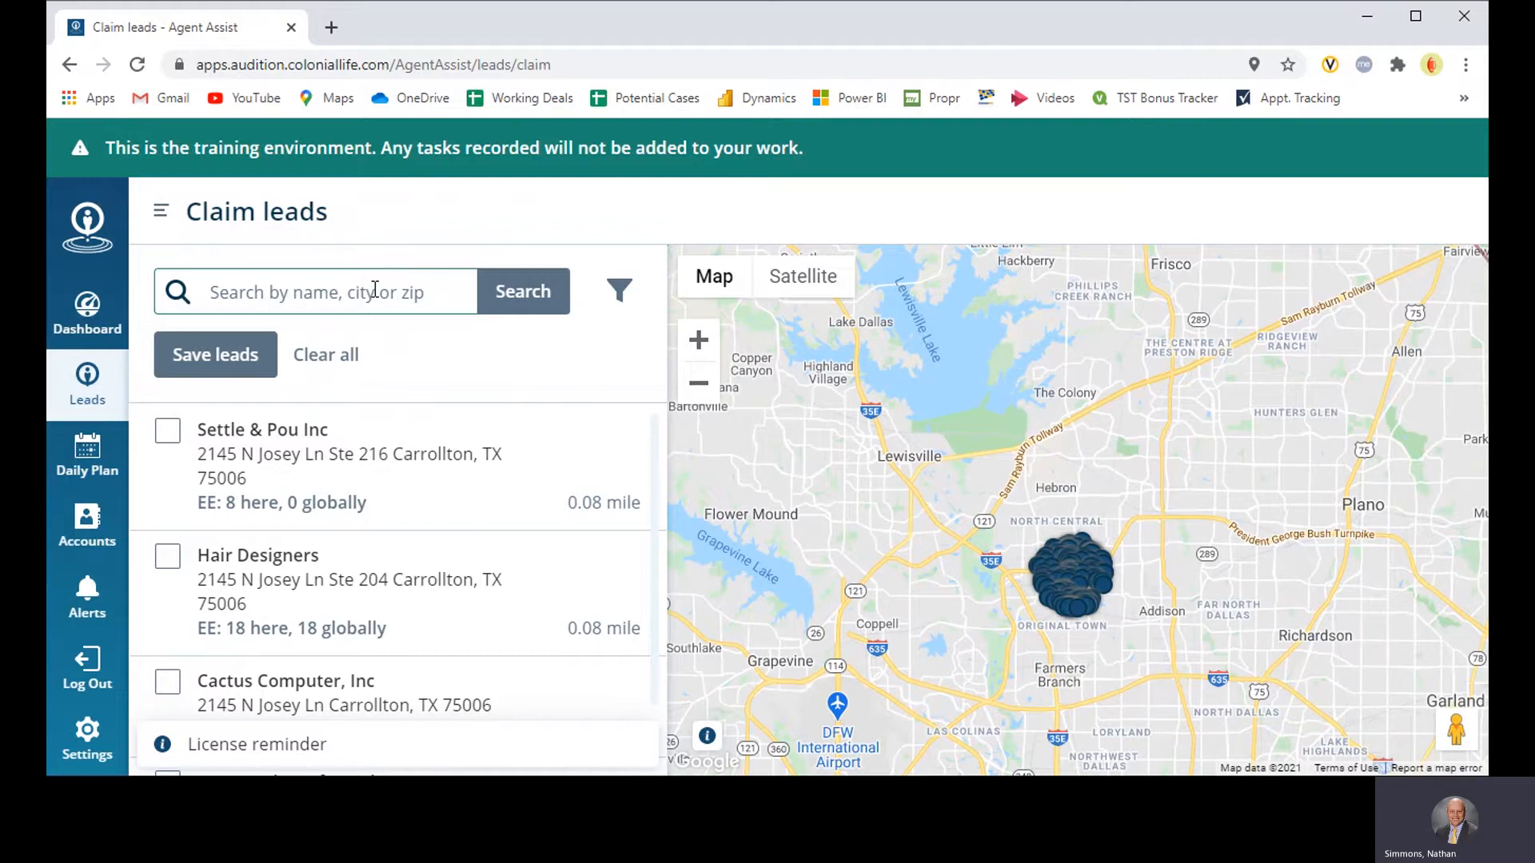
pyautogui.click(403, 290)
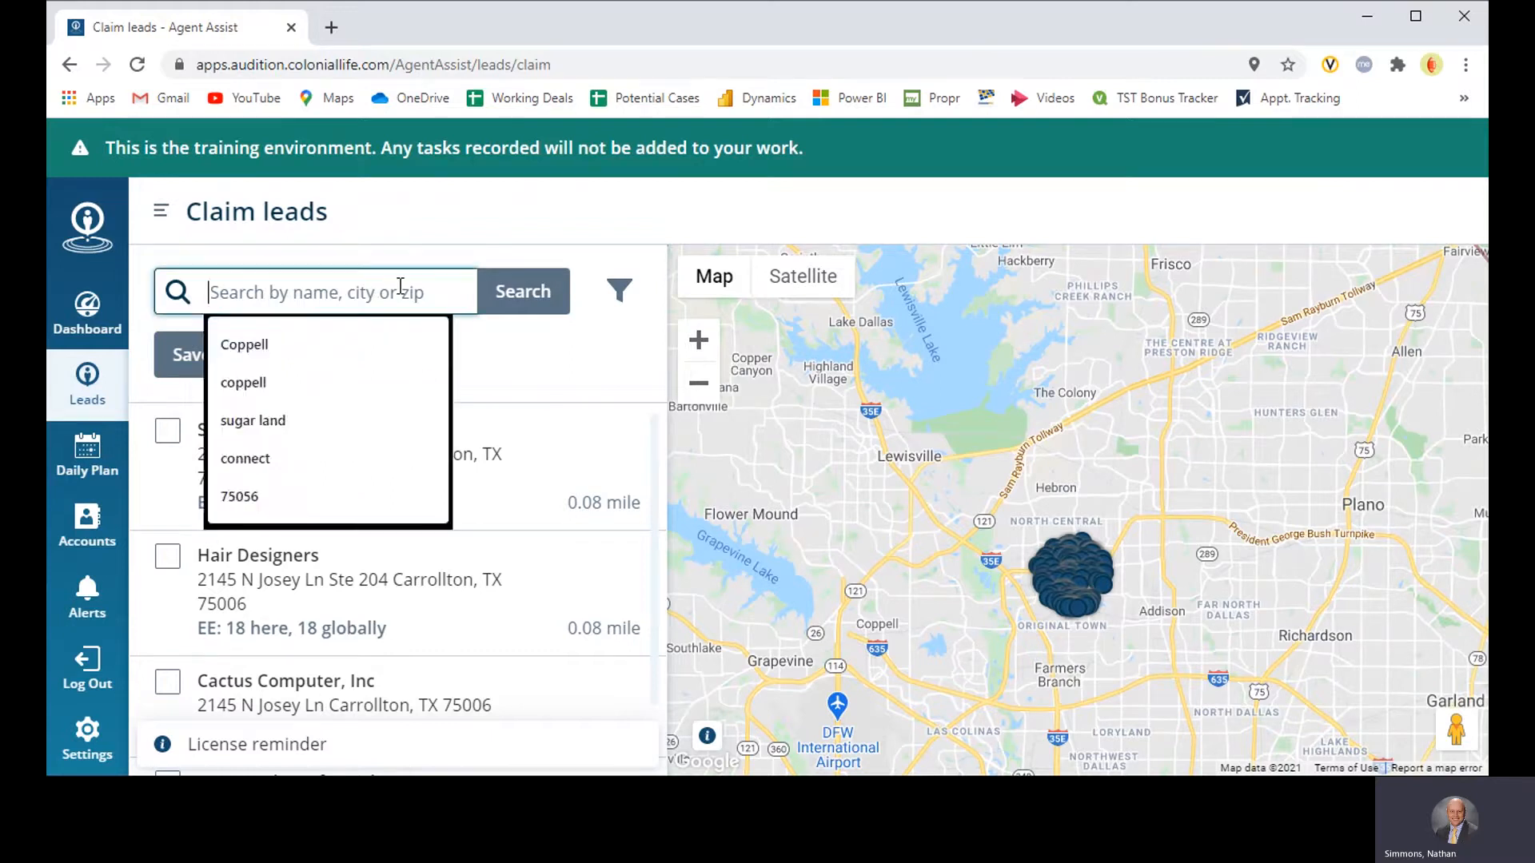
pyautogui.write('Frisco')
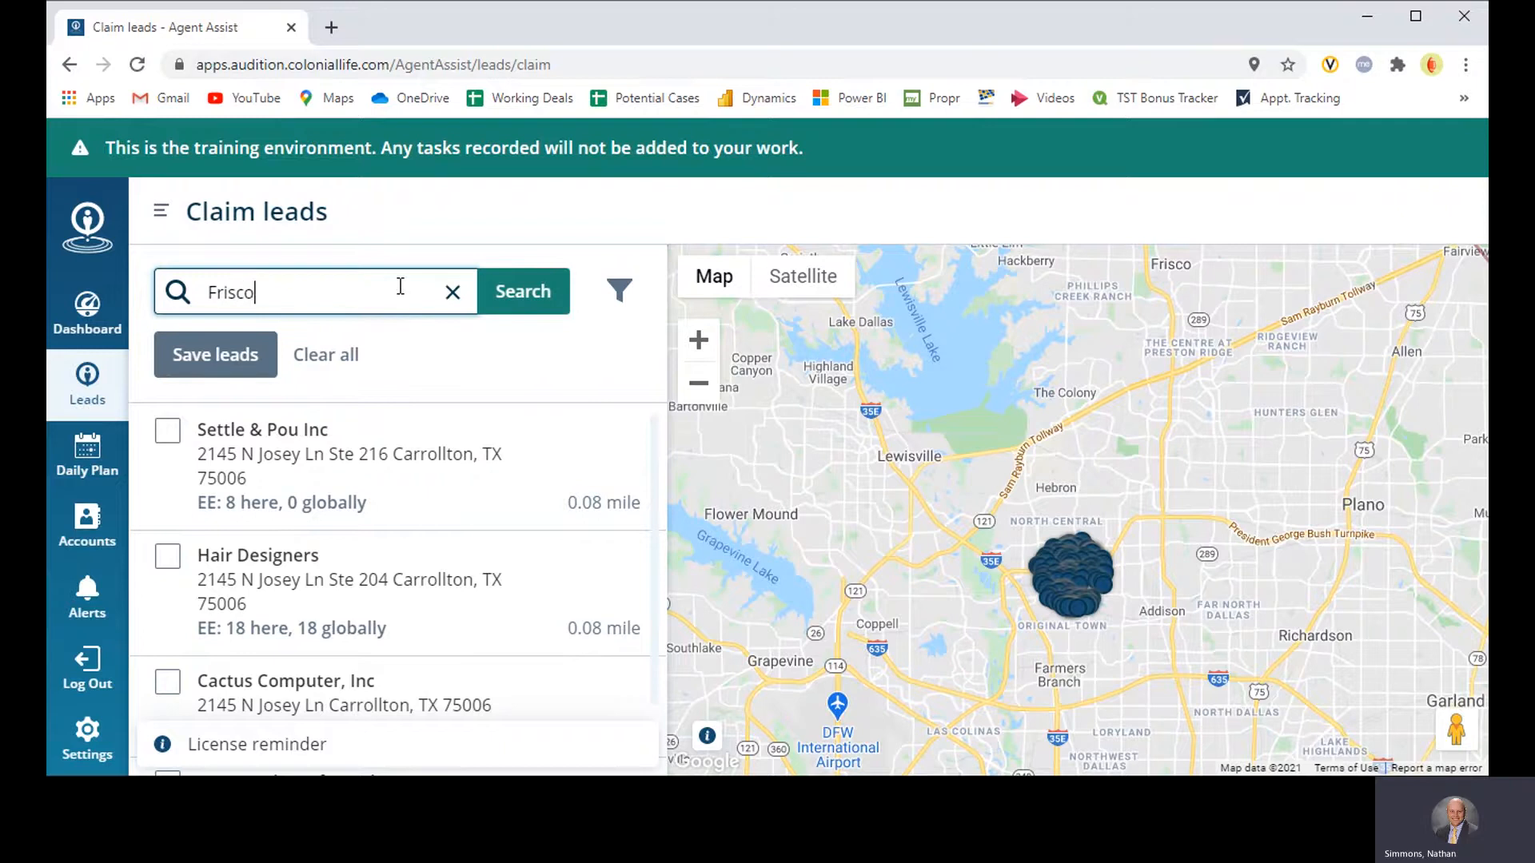
pyautogui.click(522, 290)
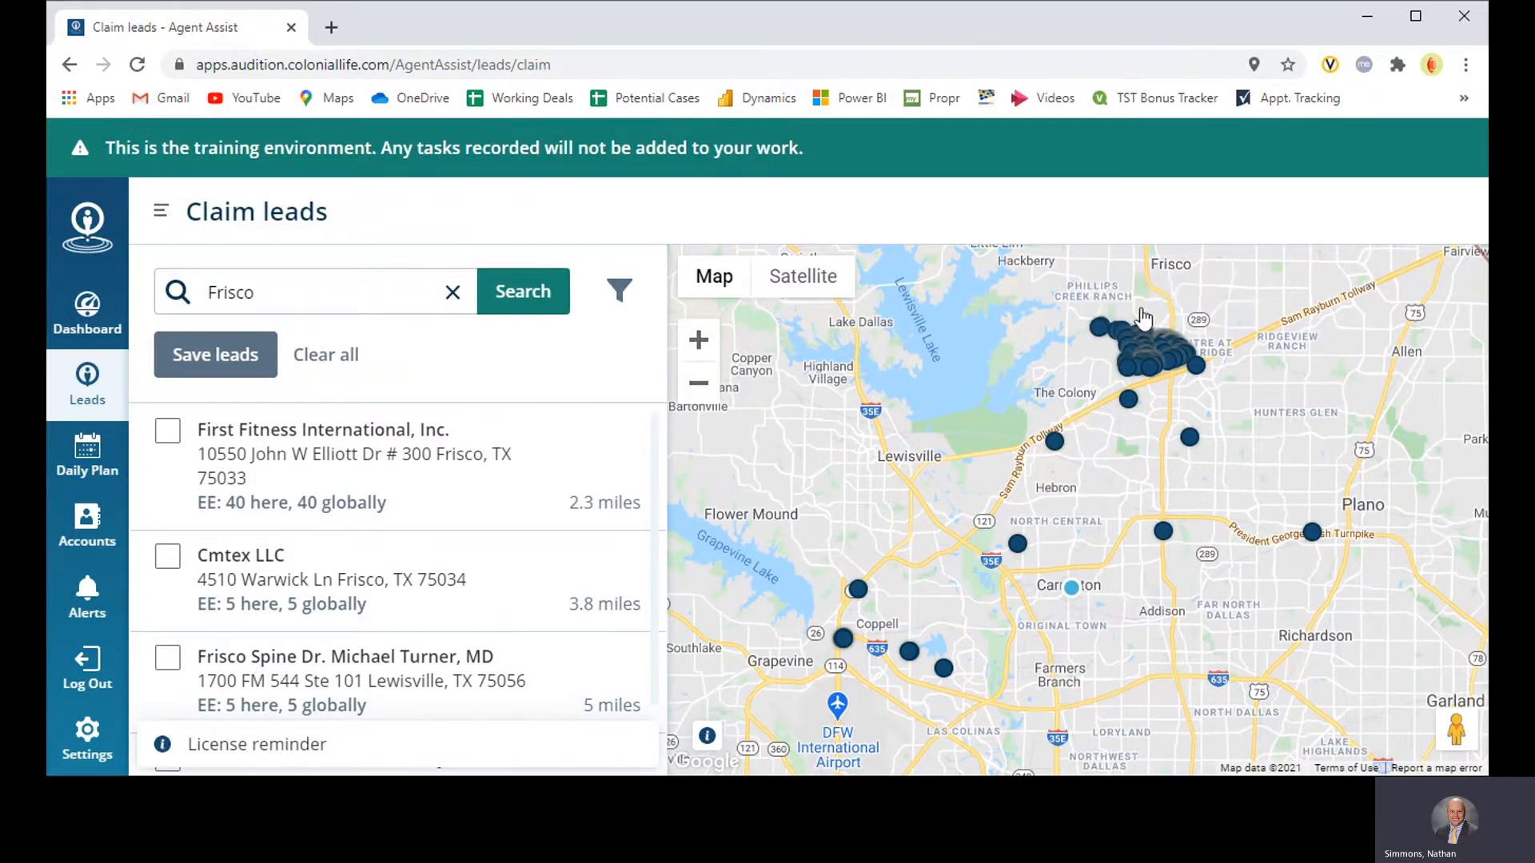
pyautogui.moveTo(1054, 446)
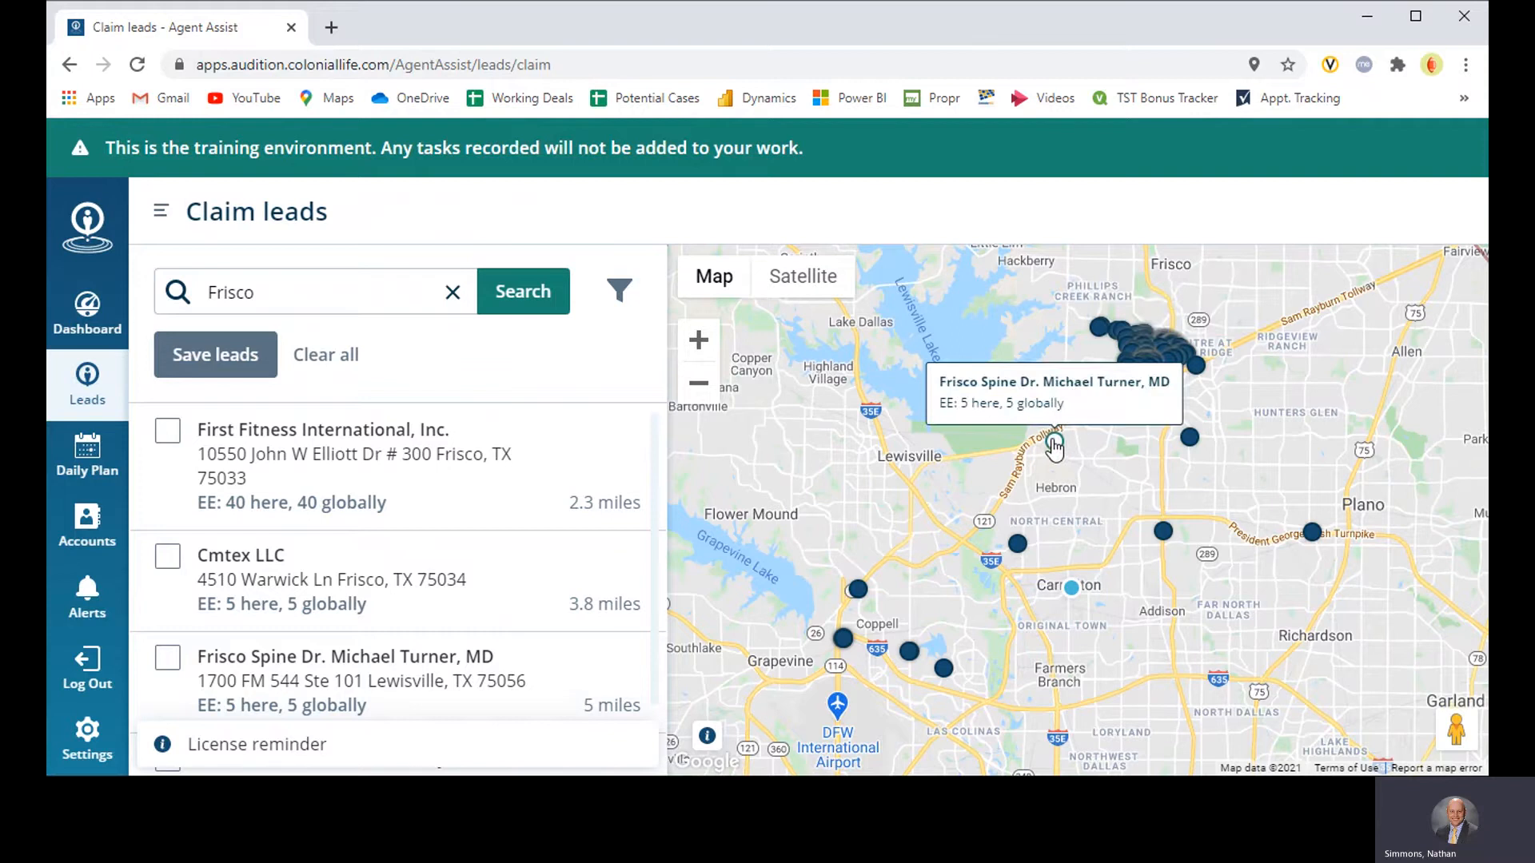
pyautogui.moveTo(1018, 542)
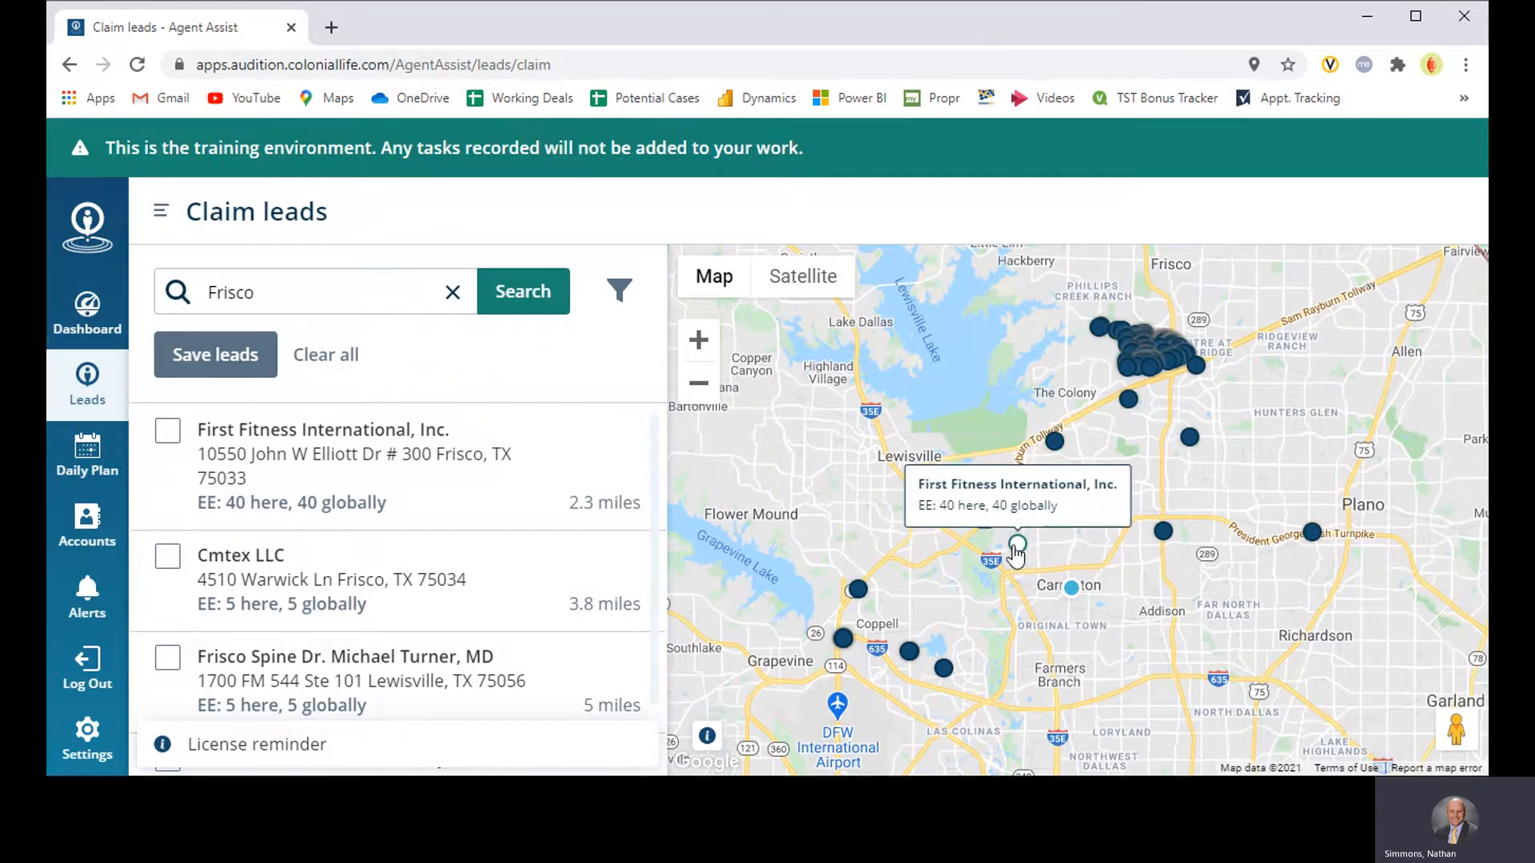
pyautogui.moveTo(1161, 531)
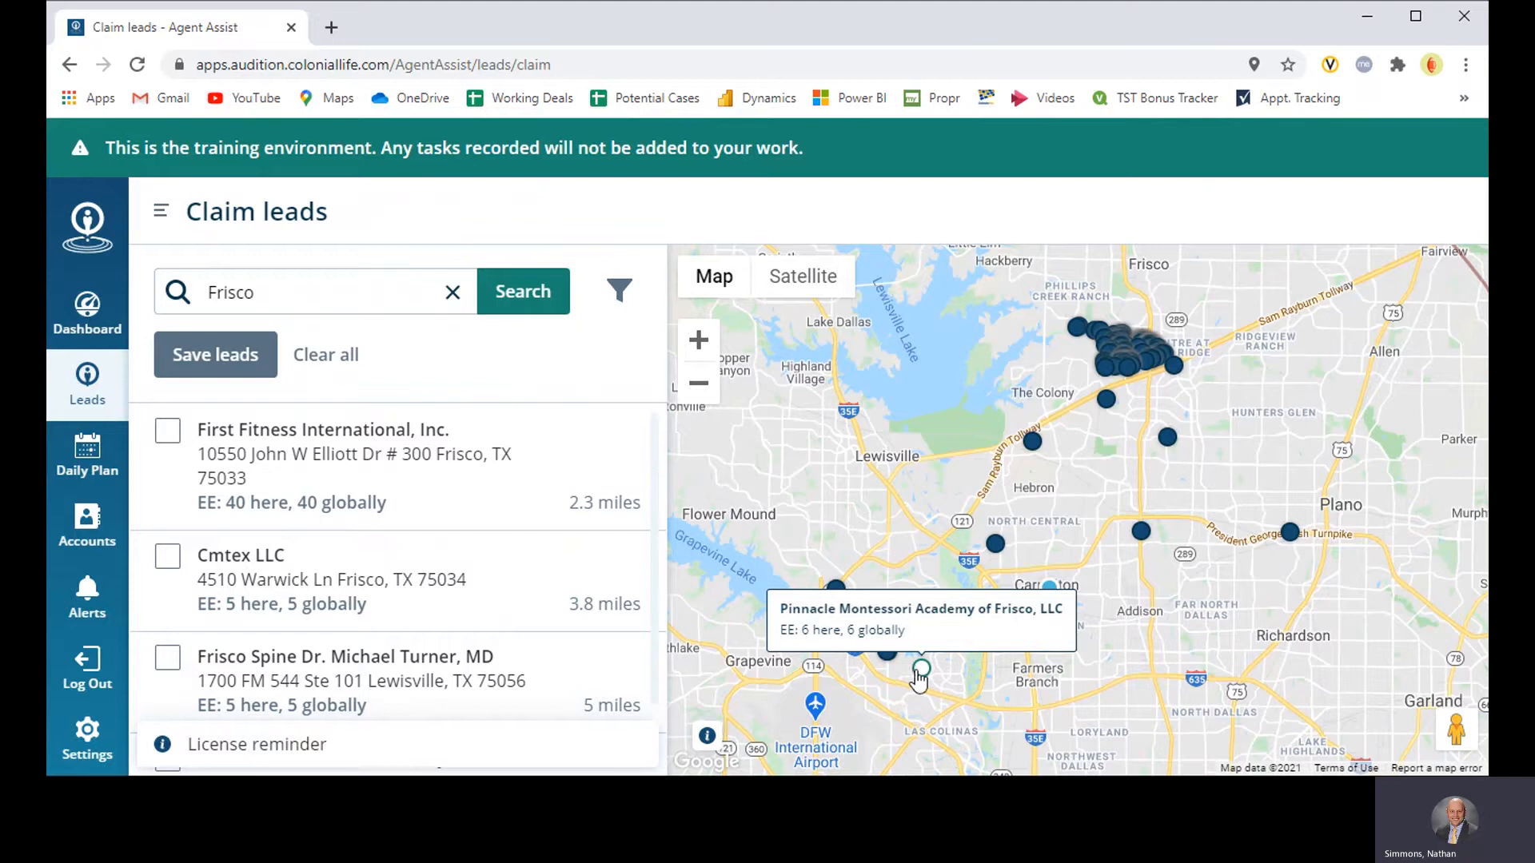
pyautogui.moveTo(828, 657)
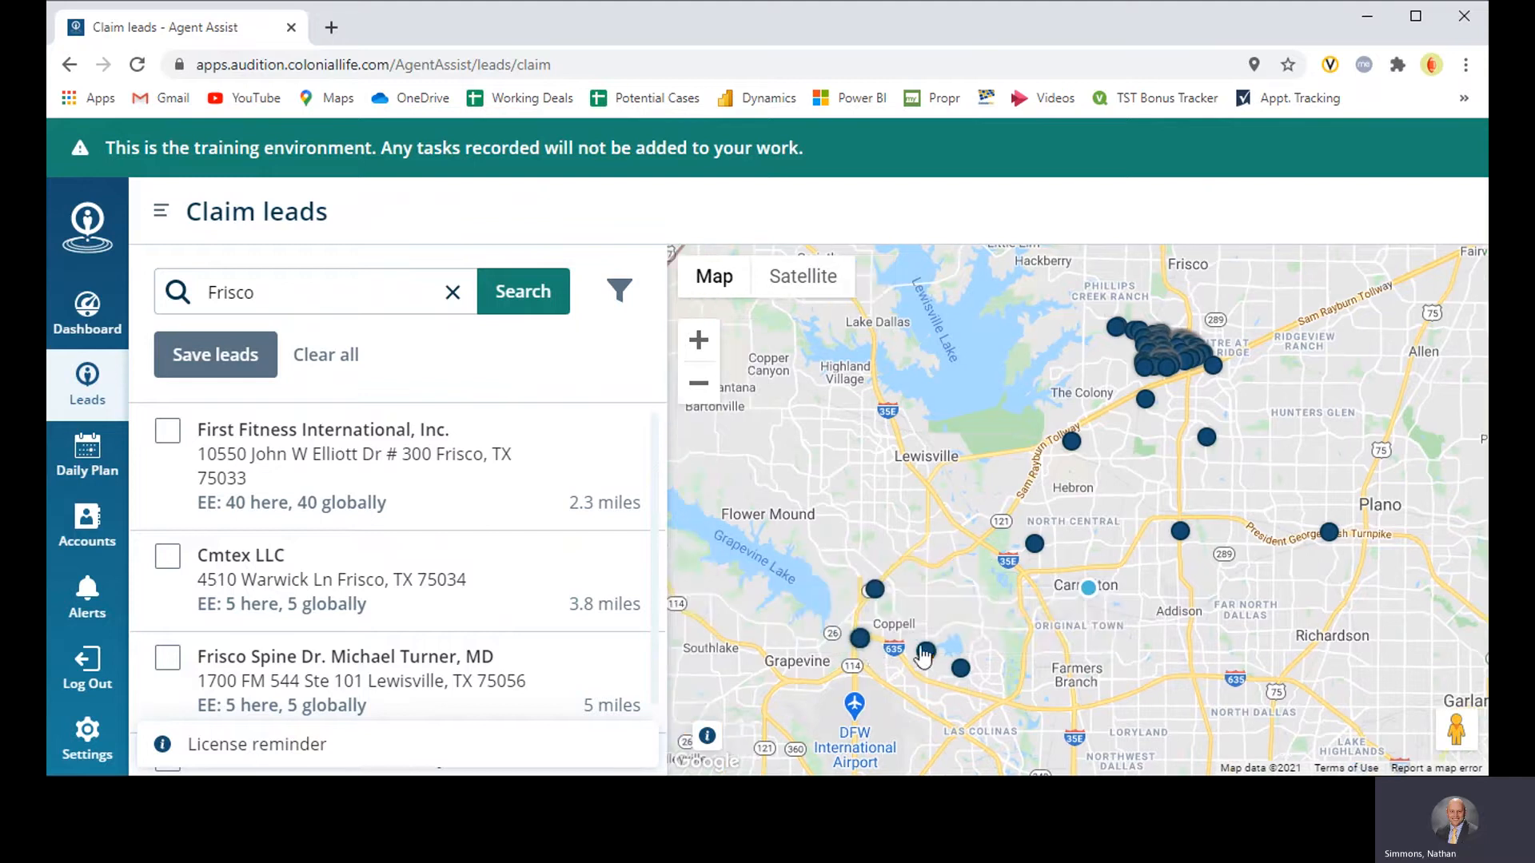
pyautogui.moveTo(928, 659)
# Step: Clear the Frisco search and search the claimable leads by ZIP code 75006
pyautogui.click(454, 295)
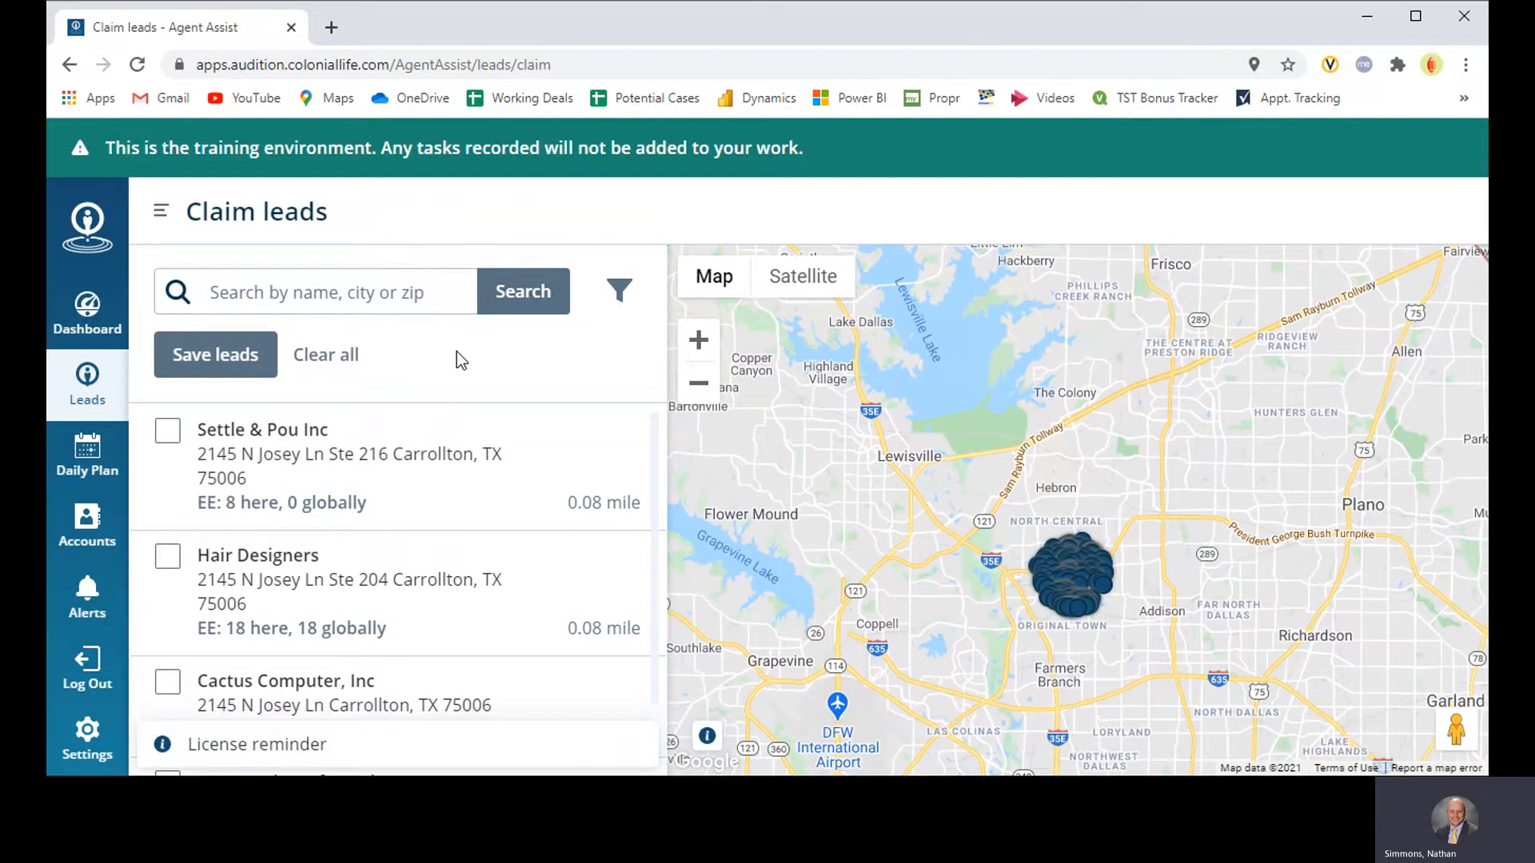
pyautogui.click(384, 296)
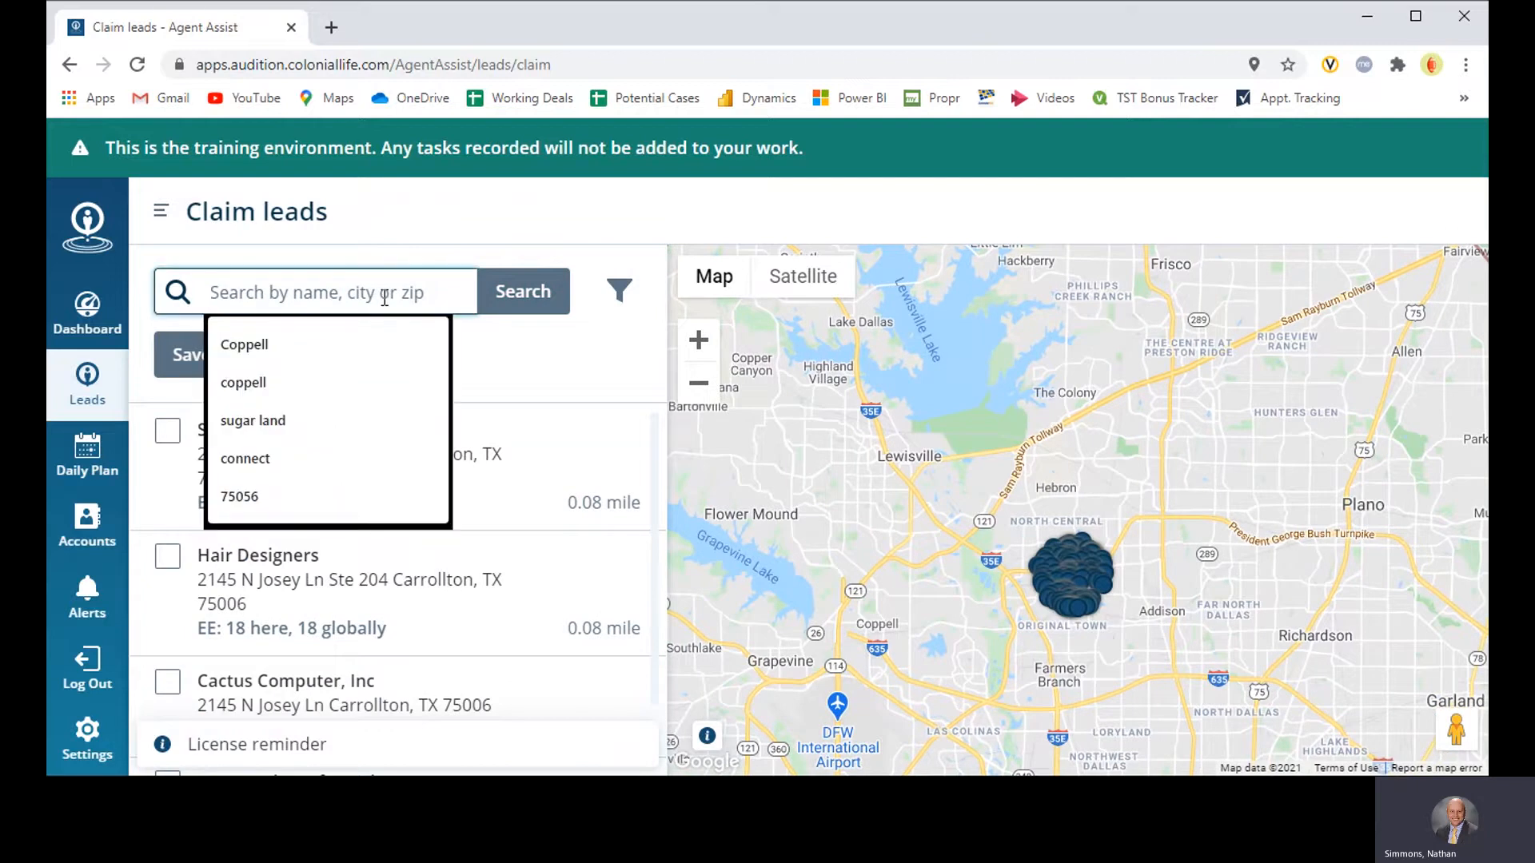
pyautogui.write('750')
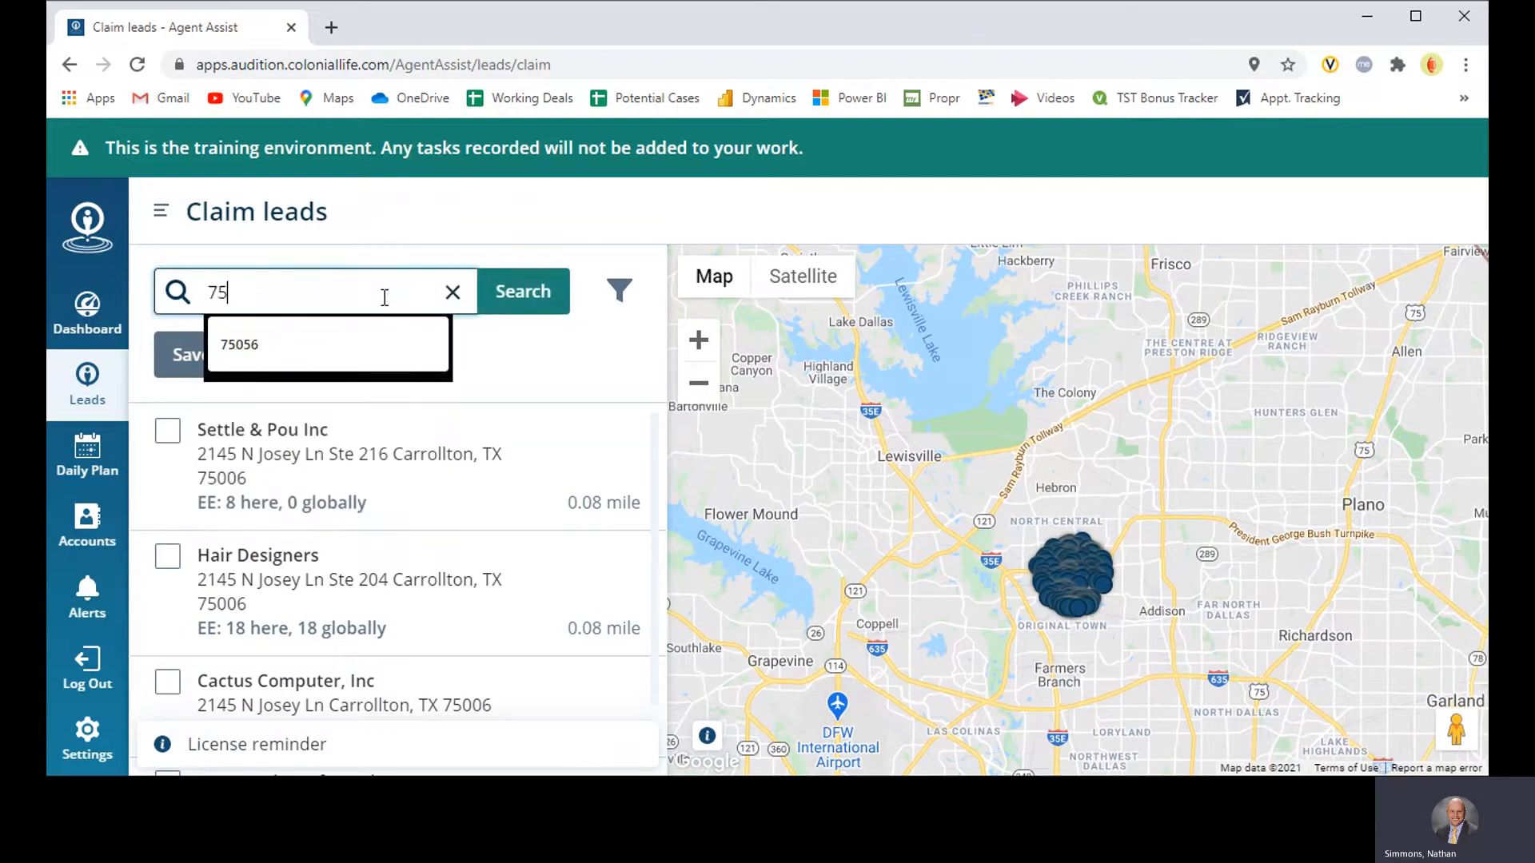
pyautogui.press('BackSpace')
pyautogui.press('BackSpace')
pyautogui.write('5006')
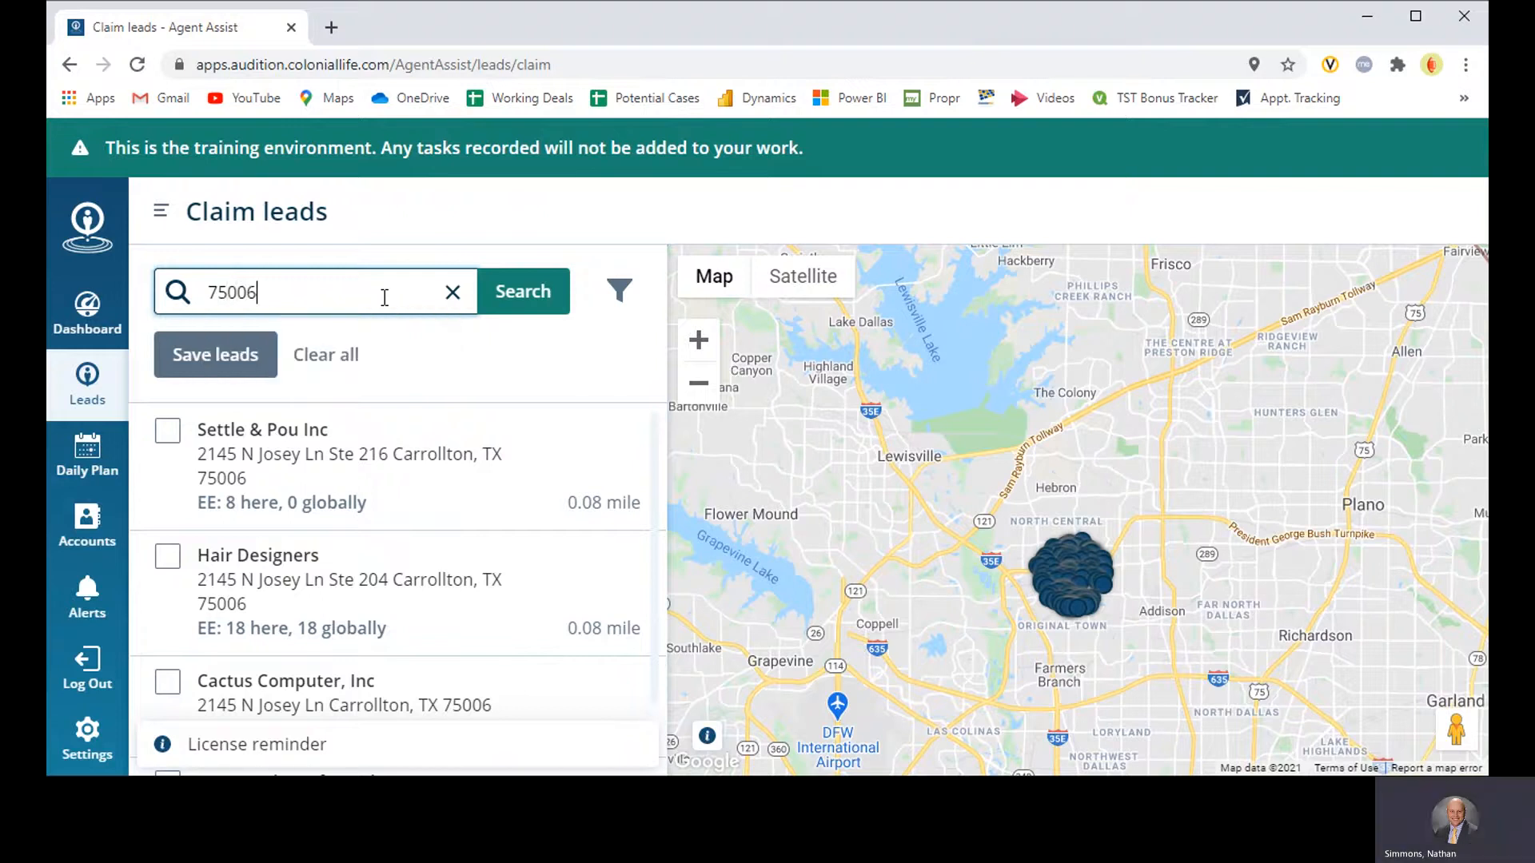
pyautogui.click(534, 296)
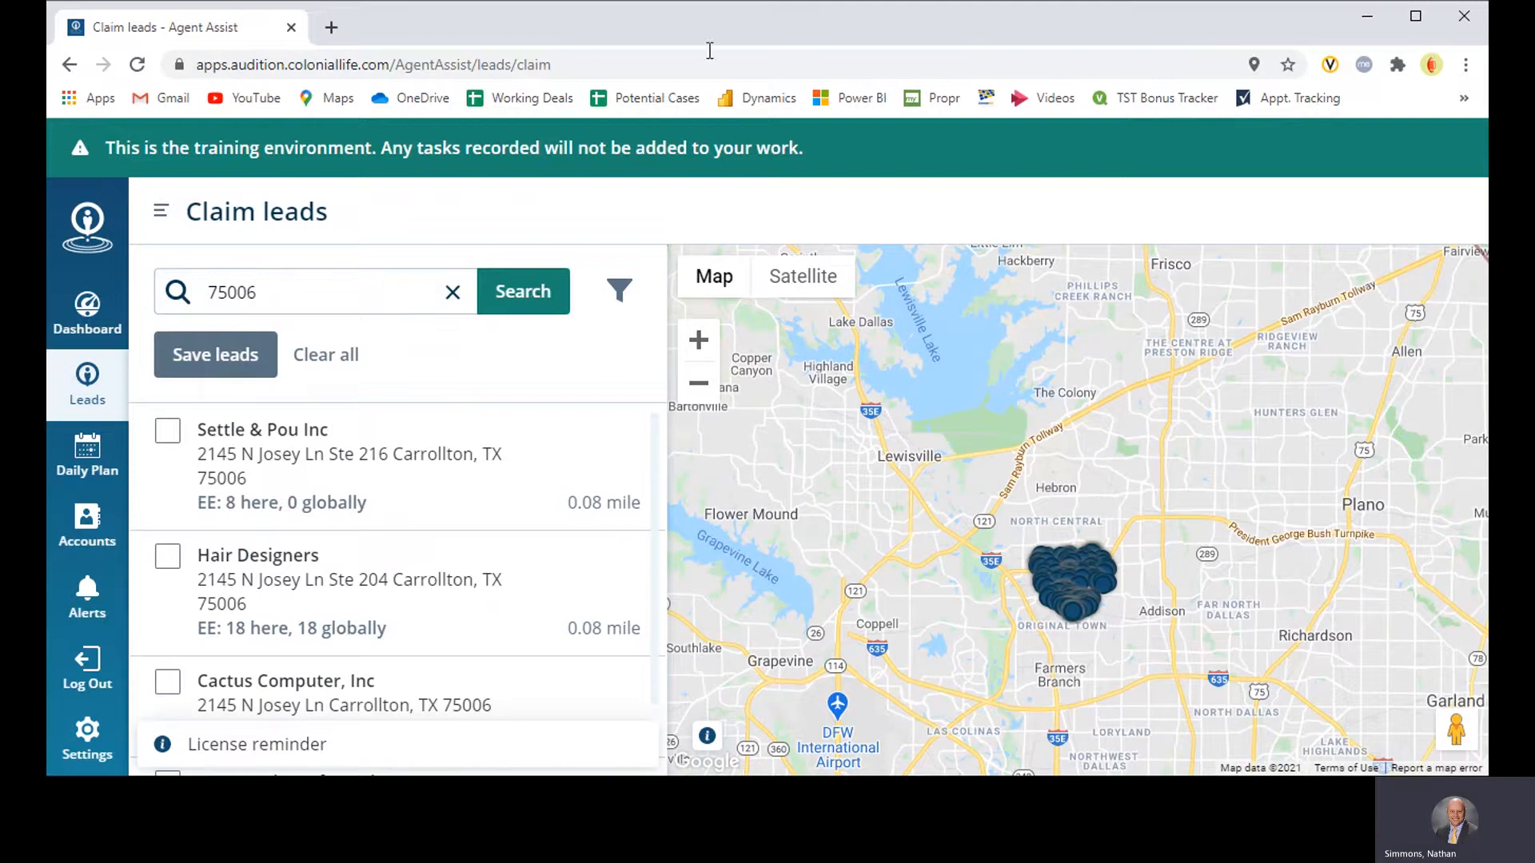
# Step: Select Settle & Pou Inc, Hair Designers and Cactus Computer, Inc in the list of claimable leads
pyautogui.scroll(2, 1143, 569)
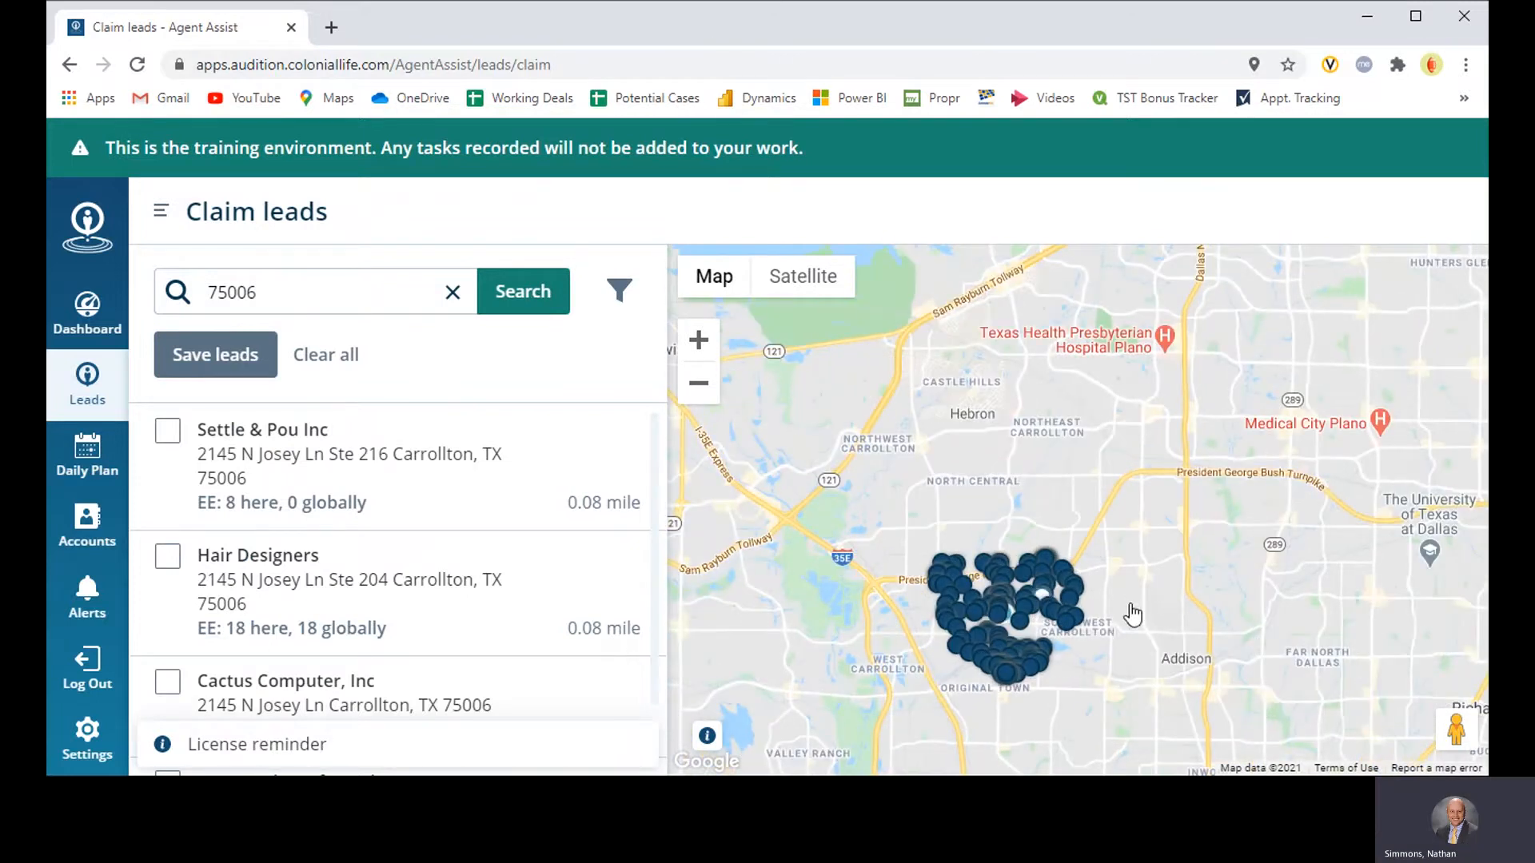
pyautogui.scroll(2, 1104, 634)
pyautogui.moveTo(1194, 598); pyautogui.dragTo(1295, 566)
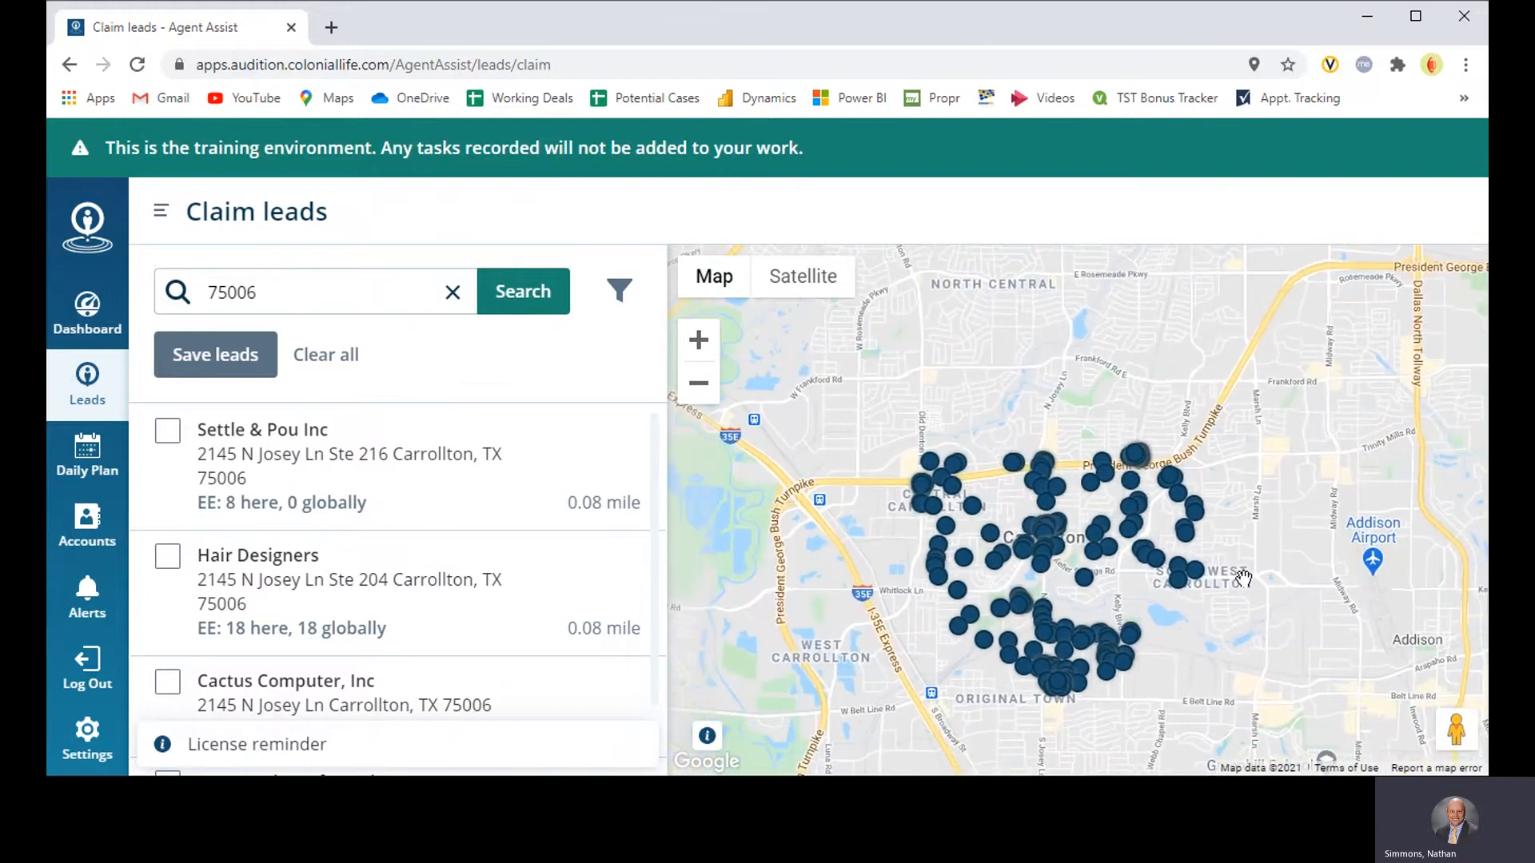
pyautogui.moveTo(1250, 630); pyautogui.dragTo(1265, 598)
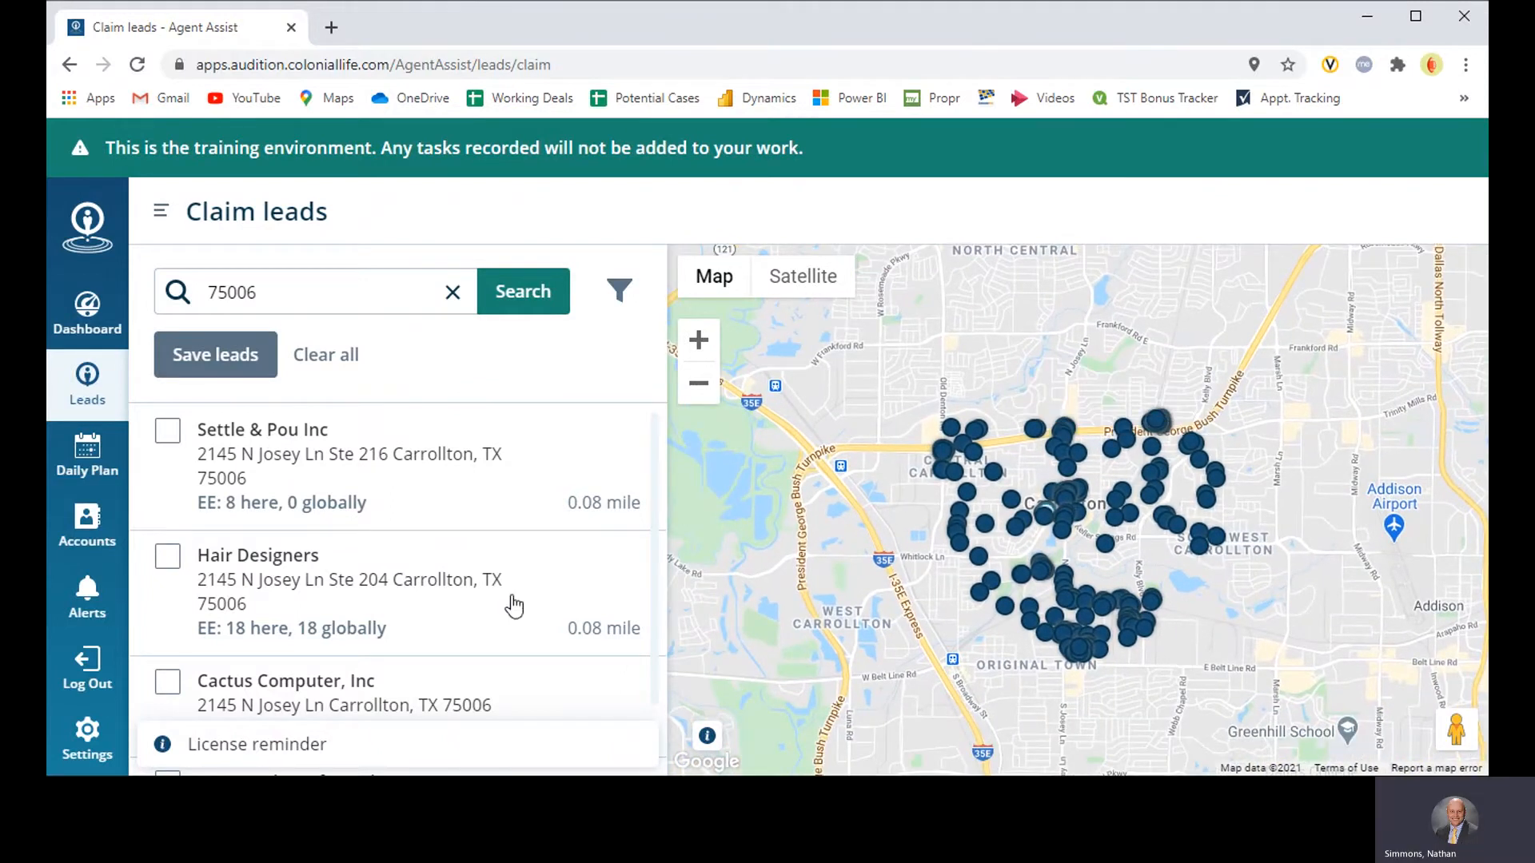
pyautogui.click(170, 433)
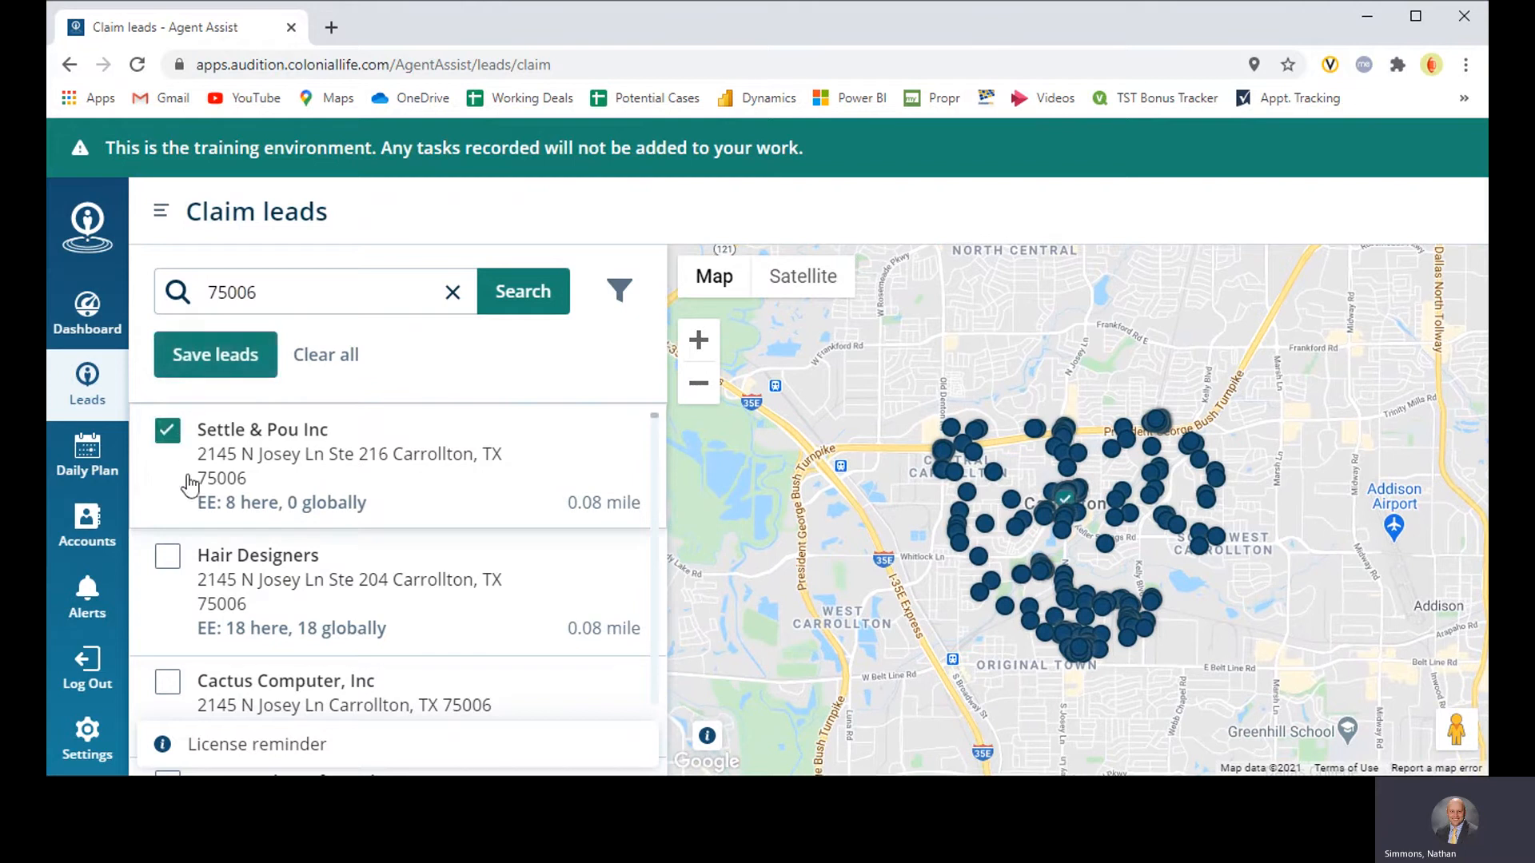
pyautogui.click(175, 562)
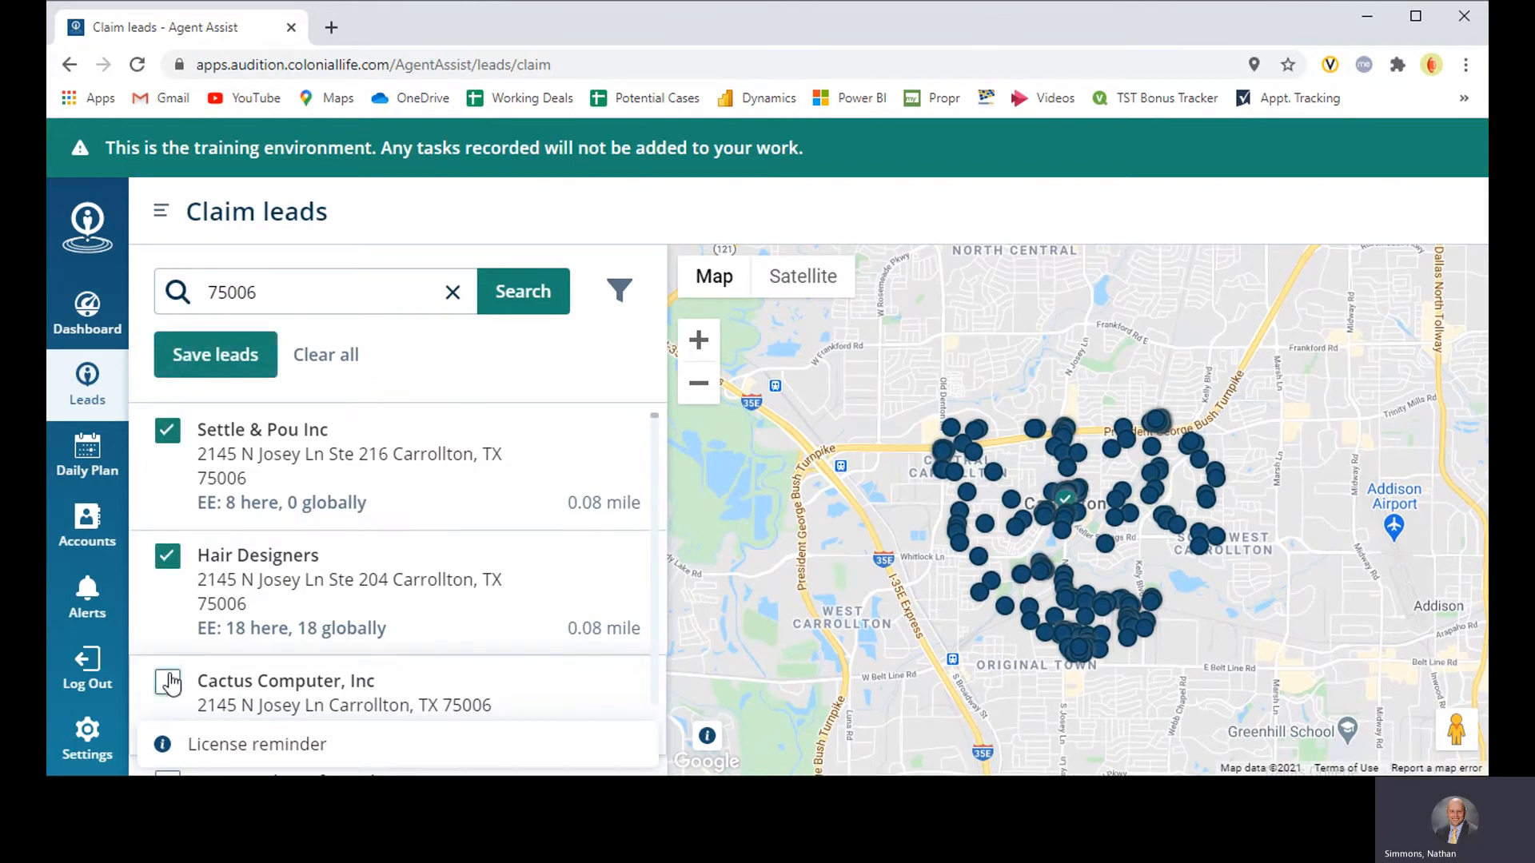
pyautogui.click(170, 684)
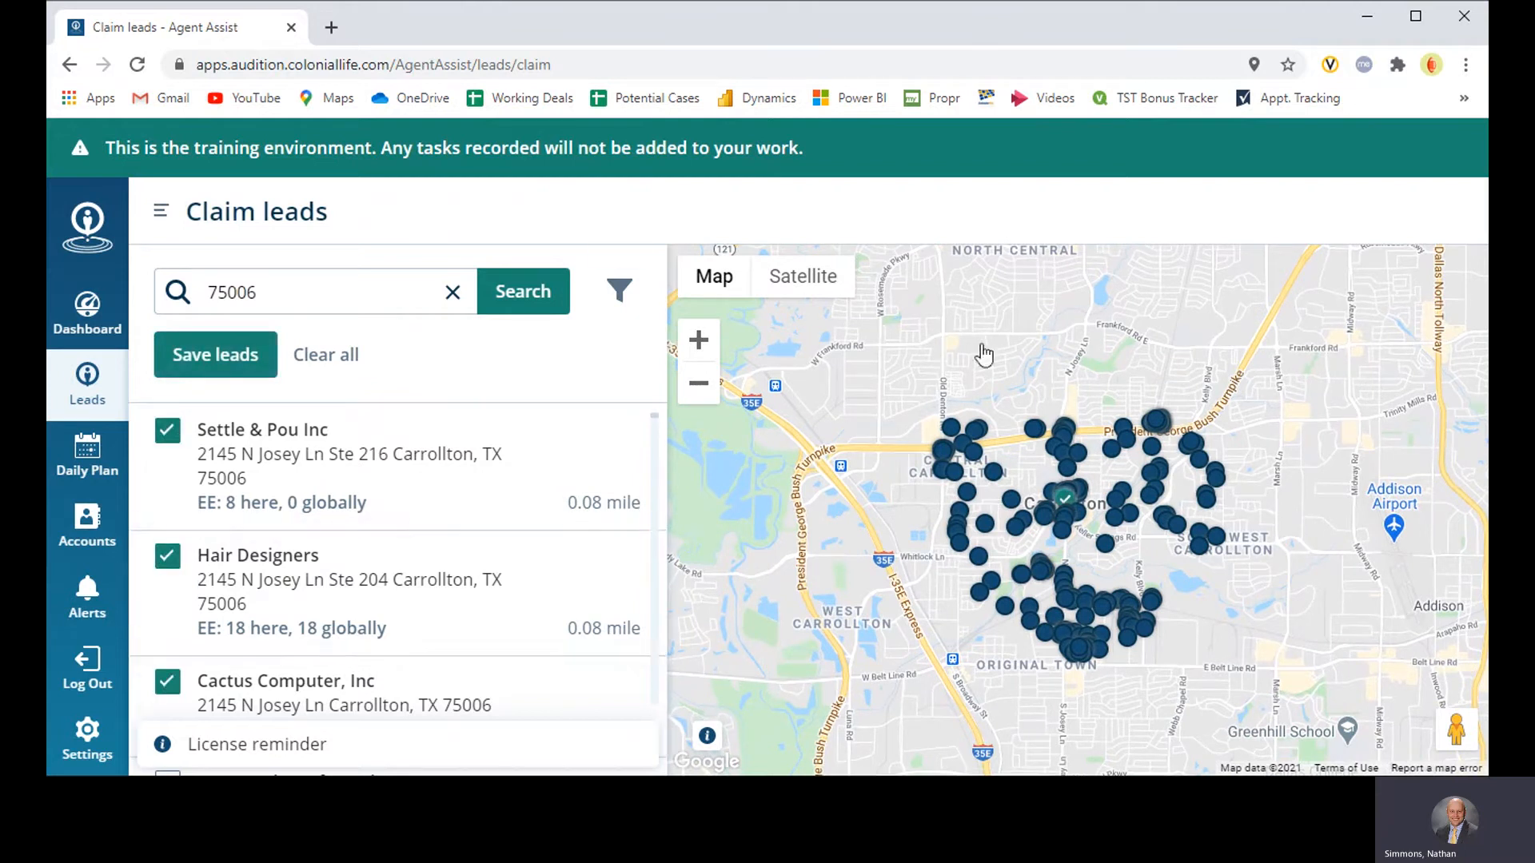
# Step: Add four leads near the President George Bush Turnpike from the map, including Bulldog Mechanical Services, Inc, and save all selected leads
pyautogui.click(1036, 435)
pyautogui.scroll(2, 1188, 459)
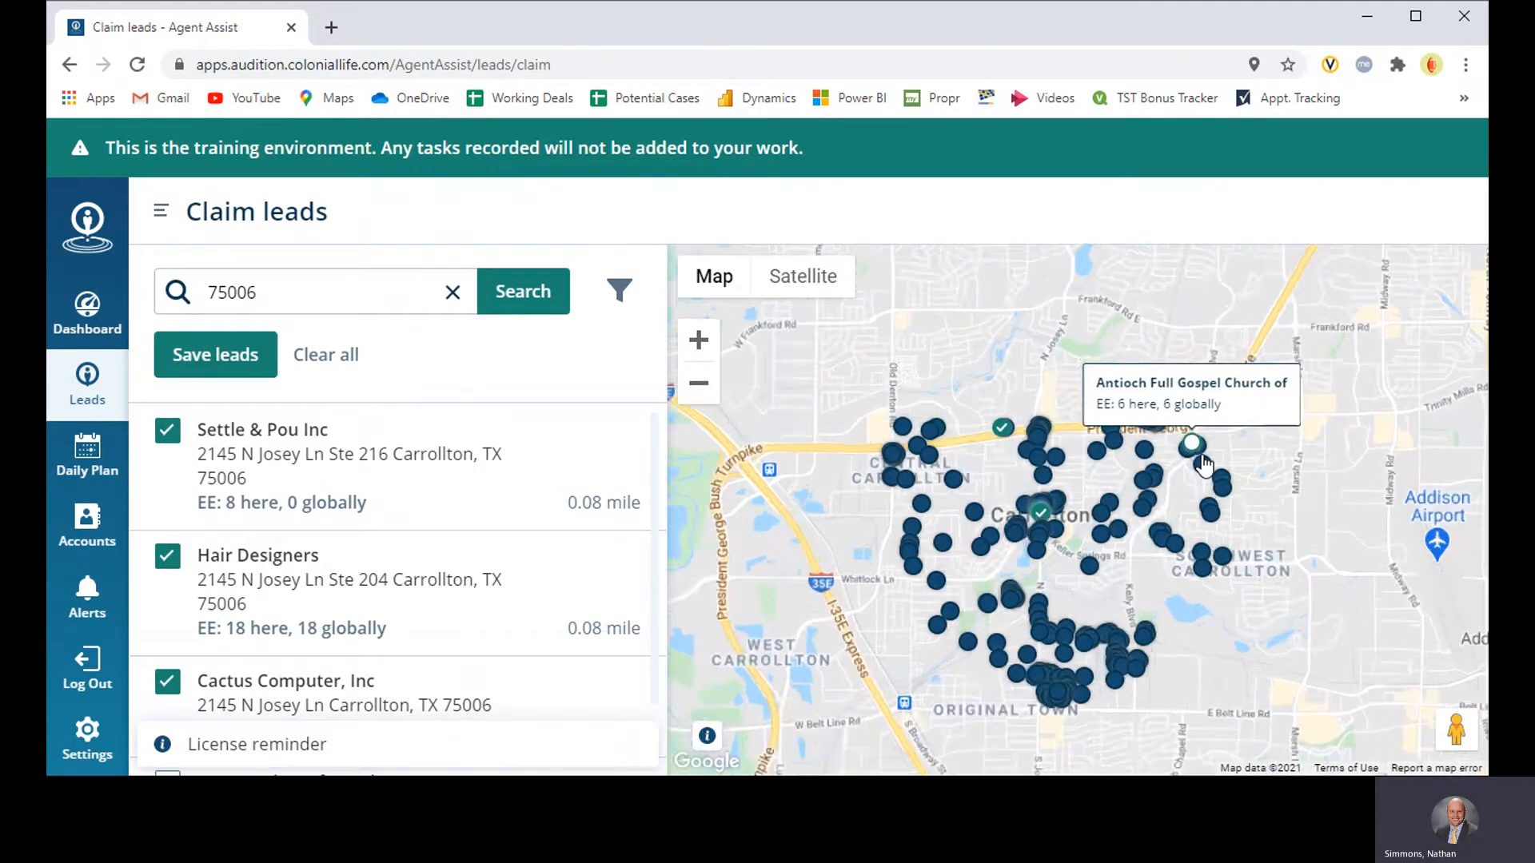
pyautogui.click(1117, 511)
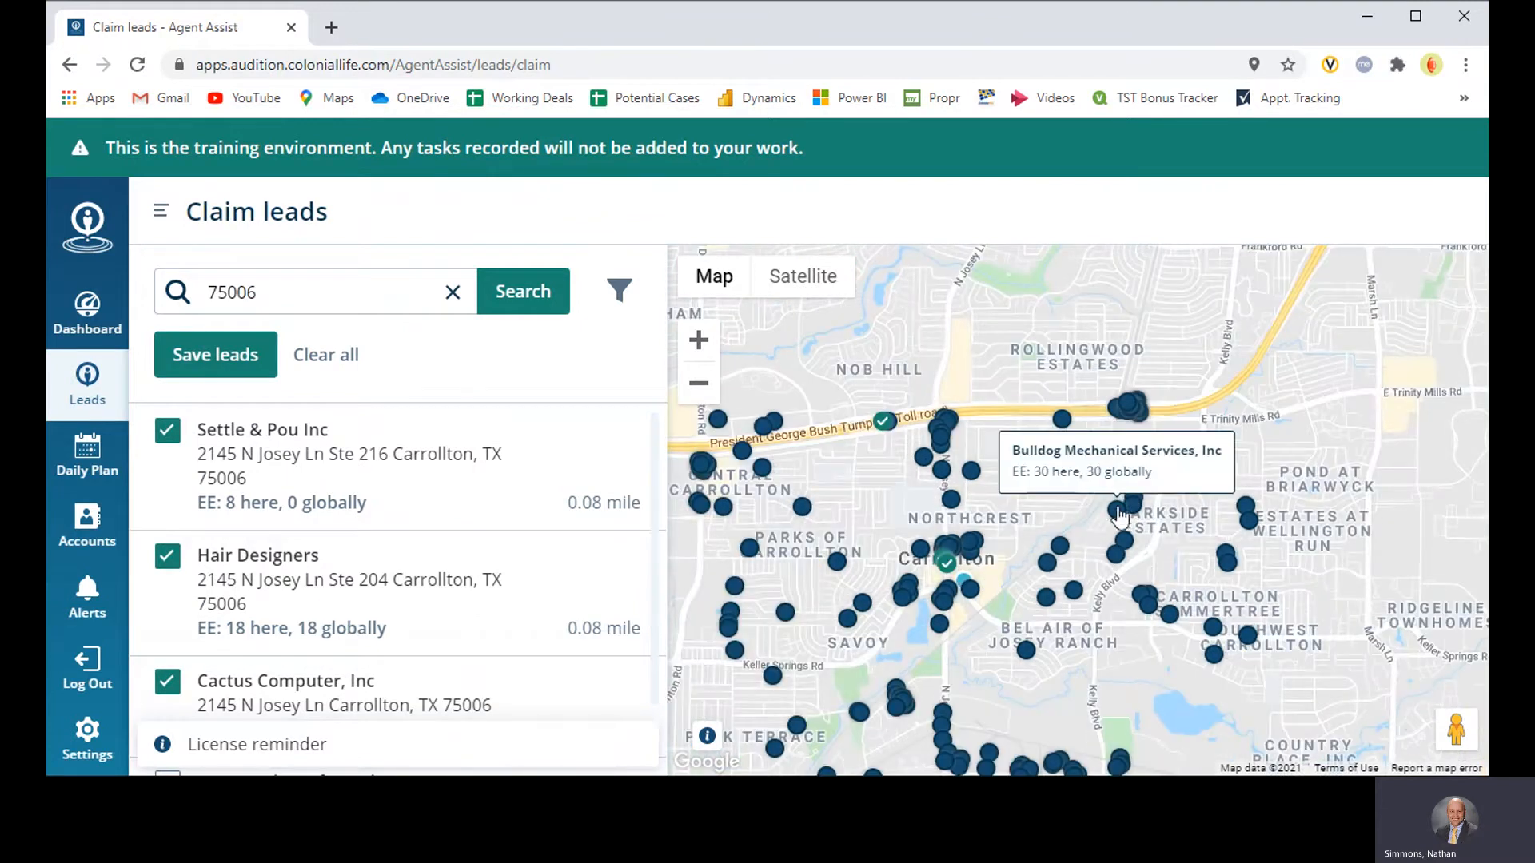
pyautogui.moveTo(1068, 444)
pyautogui.click(1068, 445)
pyautogui.click(1039, 460)
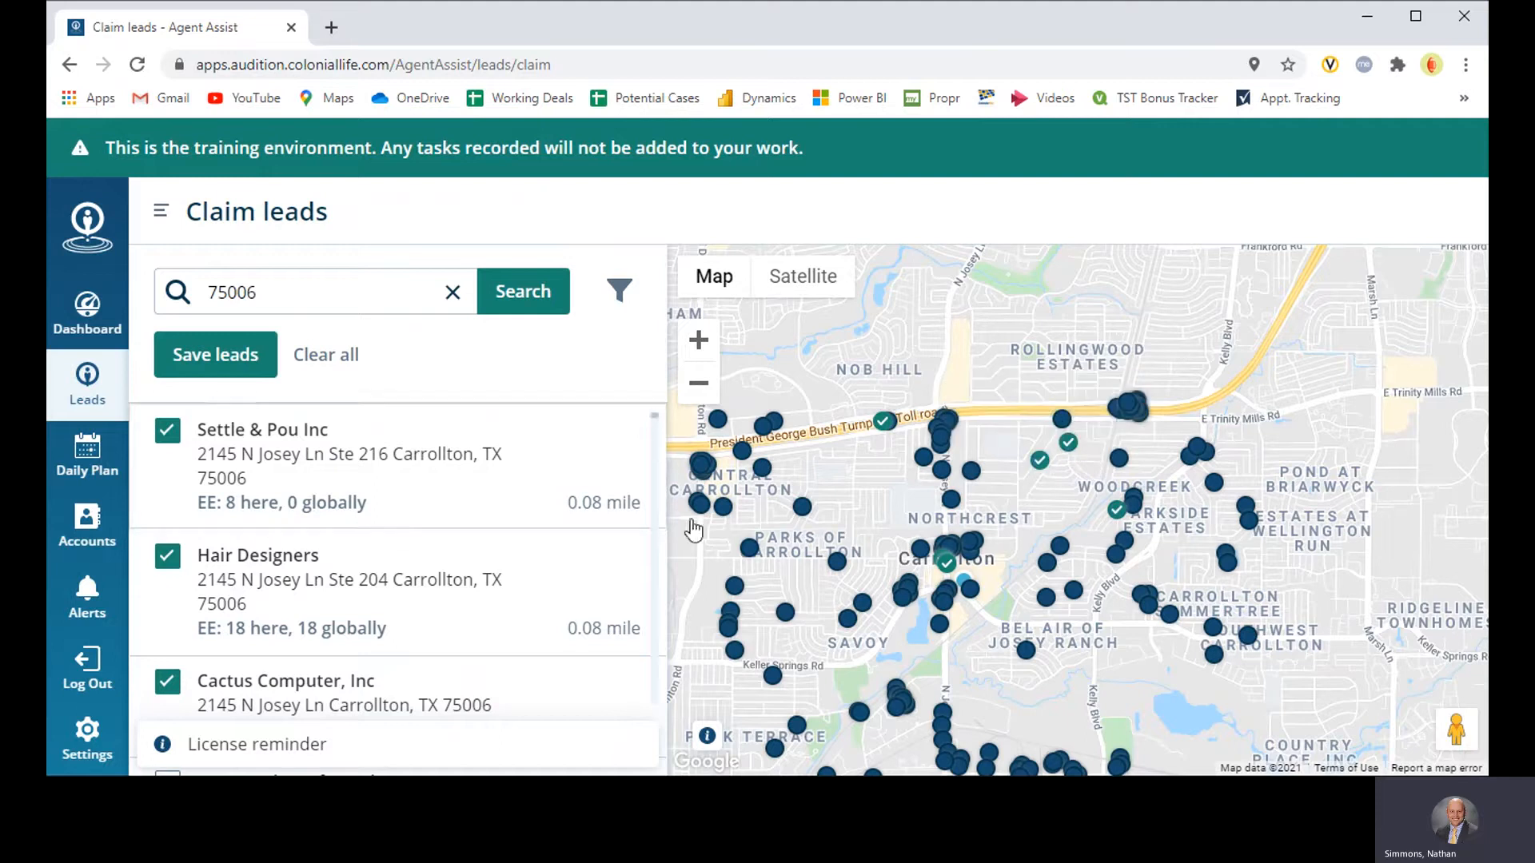
pyautogui.scroll(-1, 1155, 652)
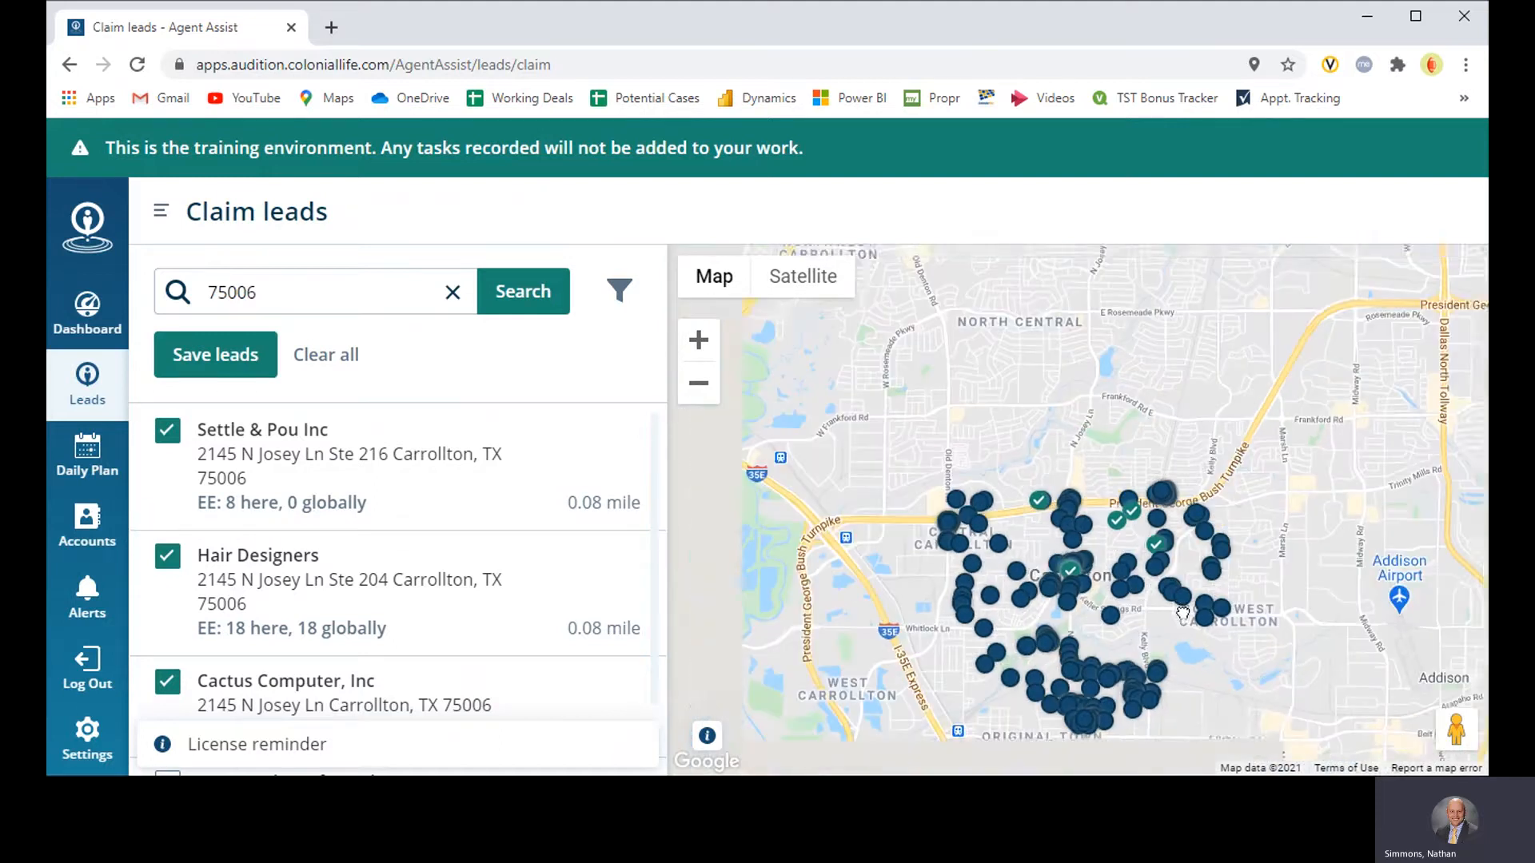
pyautogui.click(230, 363)
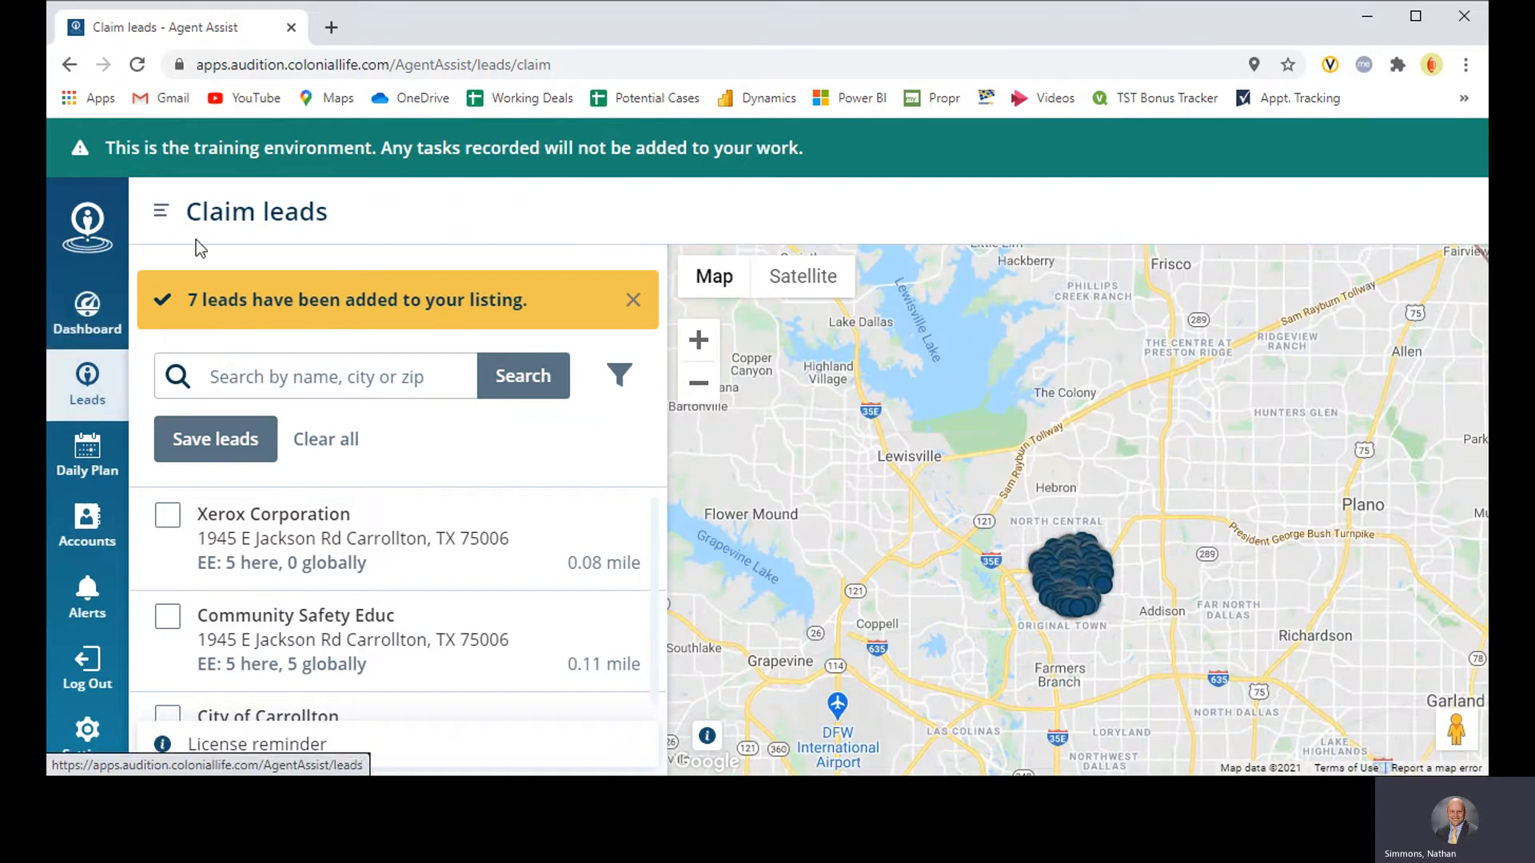
# Step: Go to My leads, collapse the navigation, and examine the newly claimed leads around Carrollton on the map
pyautogui.click(163, 214)
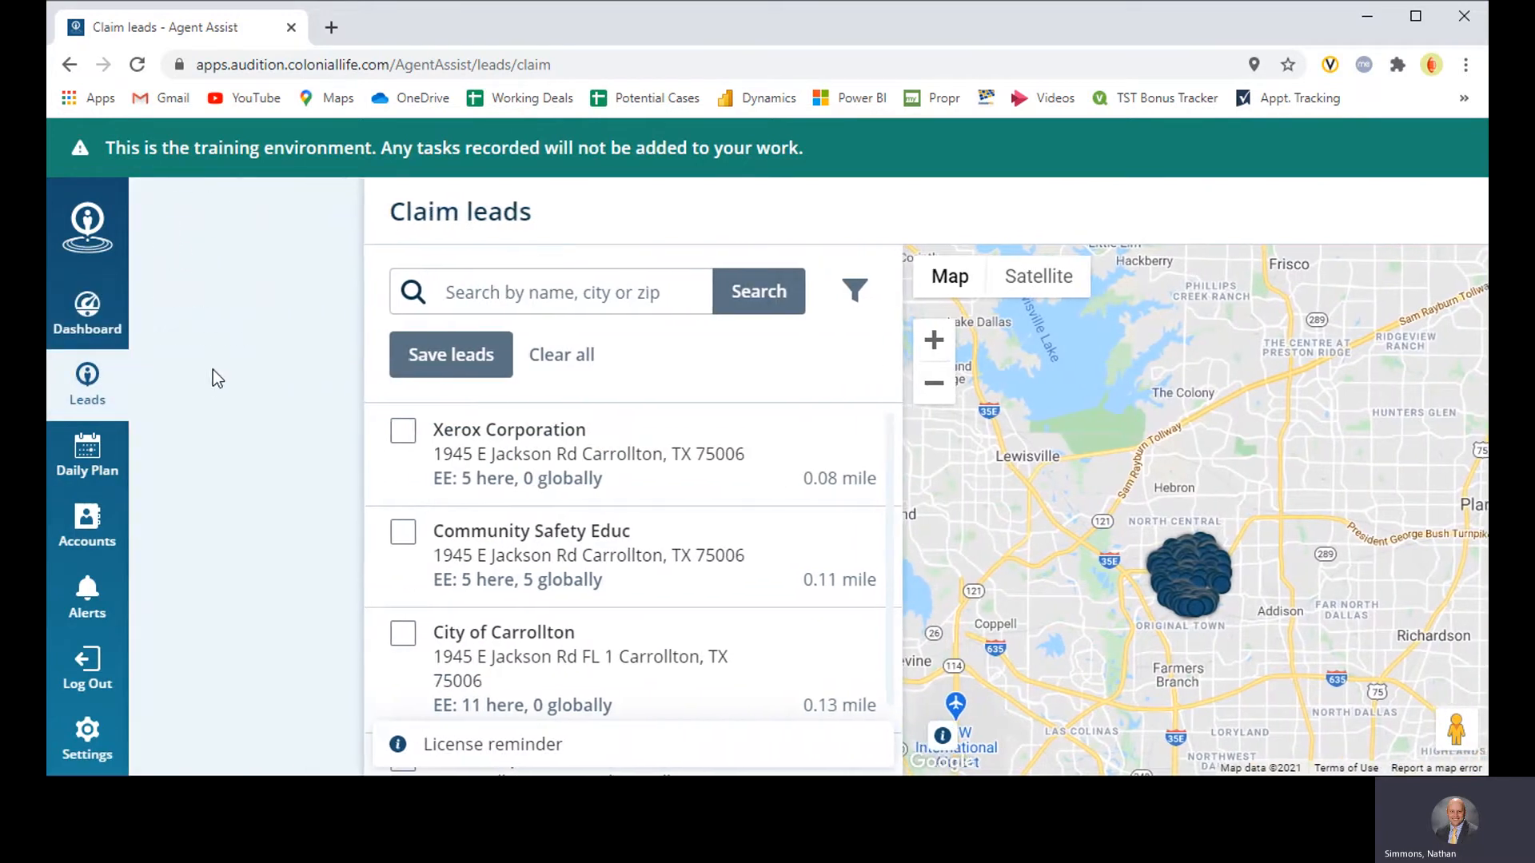
pyautogui.click(192, 271)
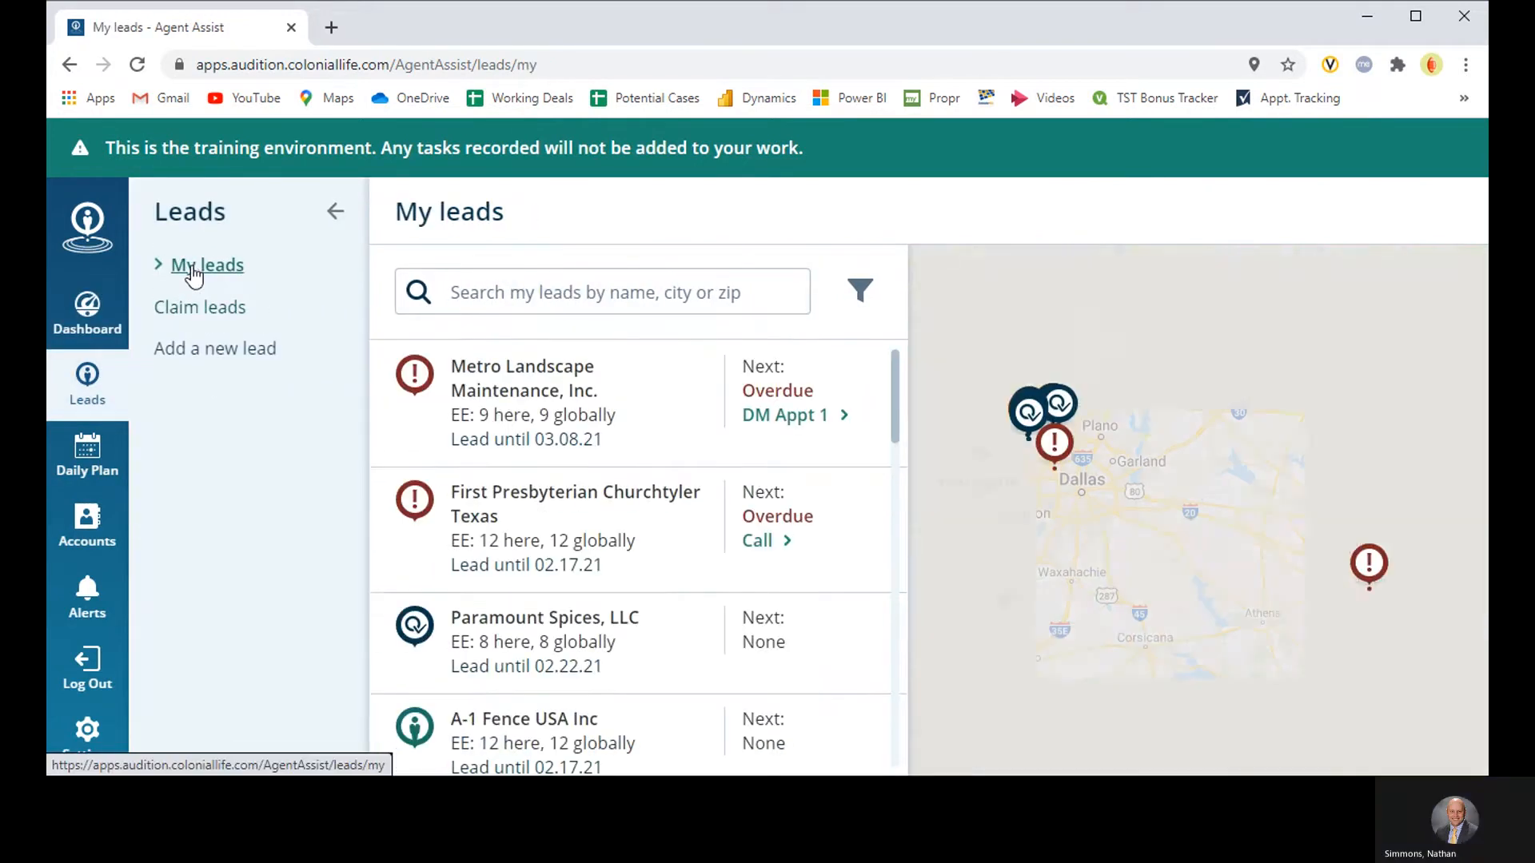
pyautogui.click(334, 213)
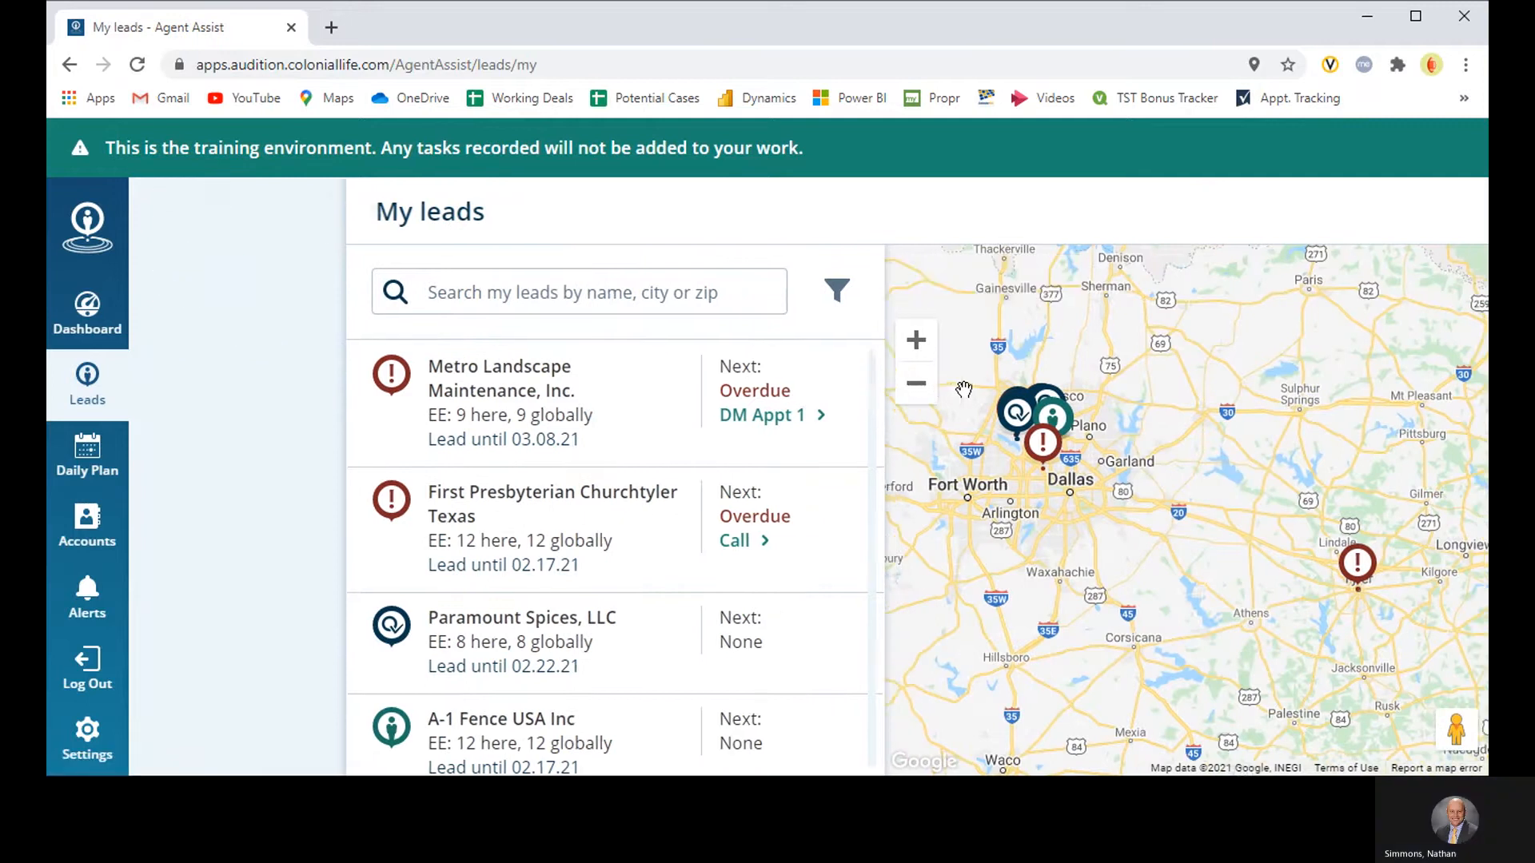
pyautogui.scroll(2, 955, 427)
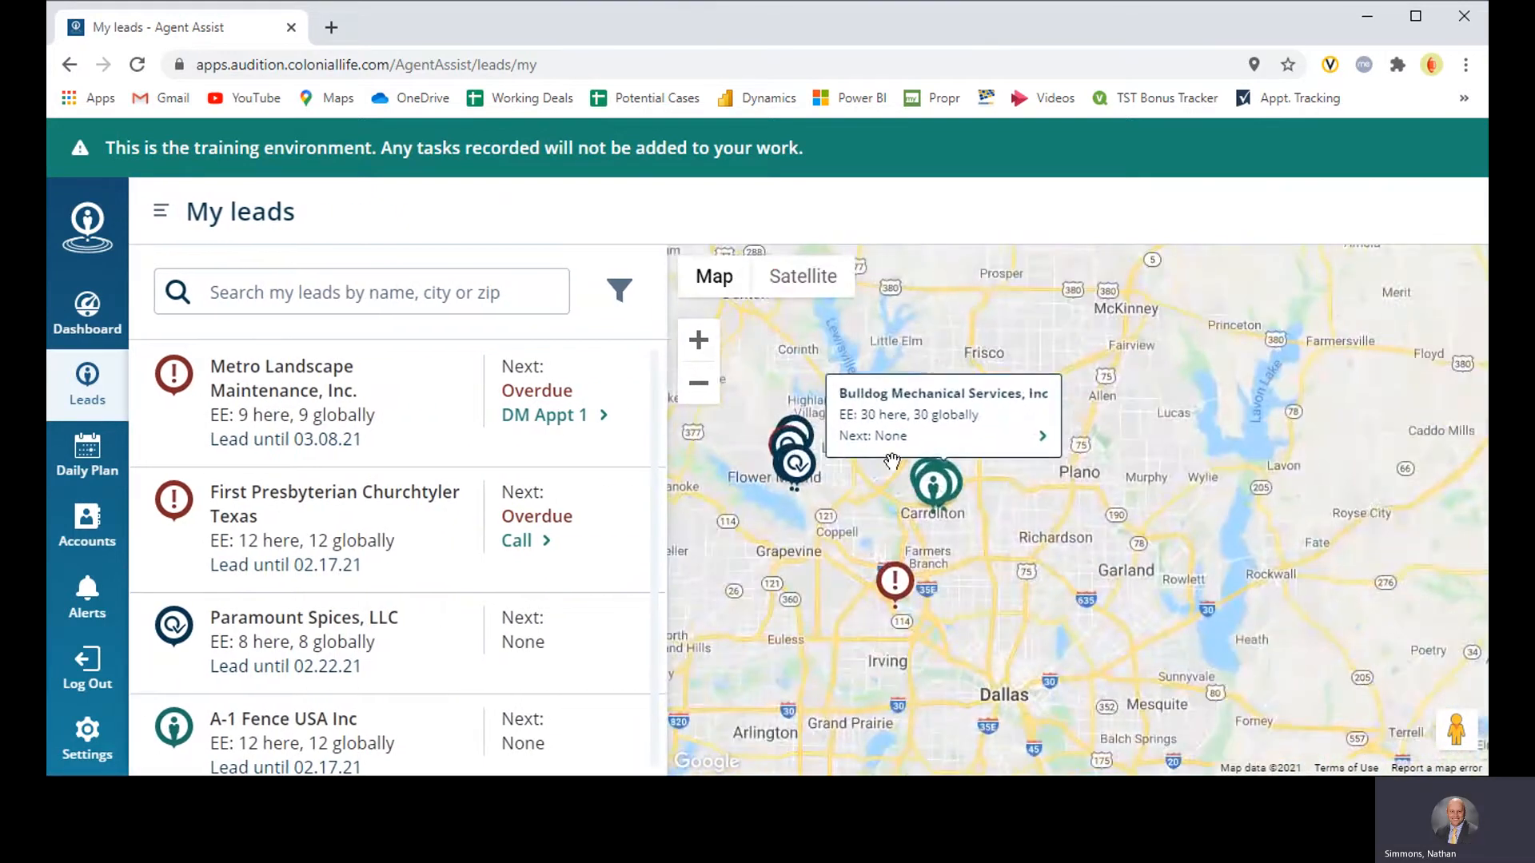
pyautogui.scroll(2, 935, 496)
pyautogui.moveTo(932, 530); pyautogui.dragTo(1188, 408)
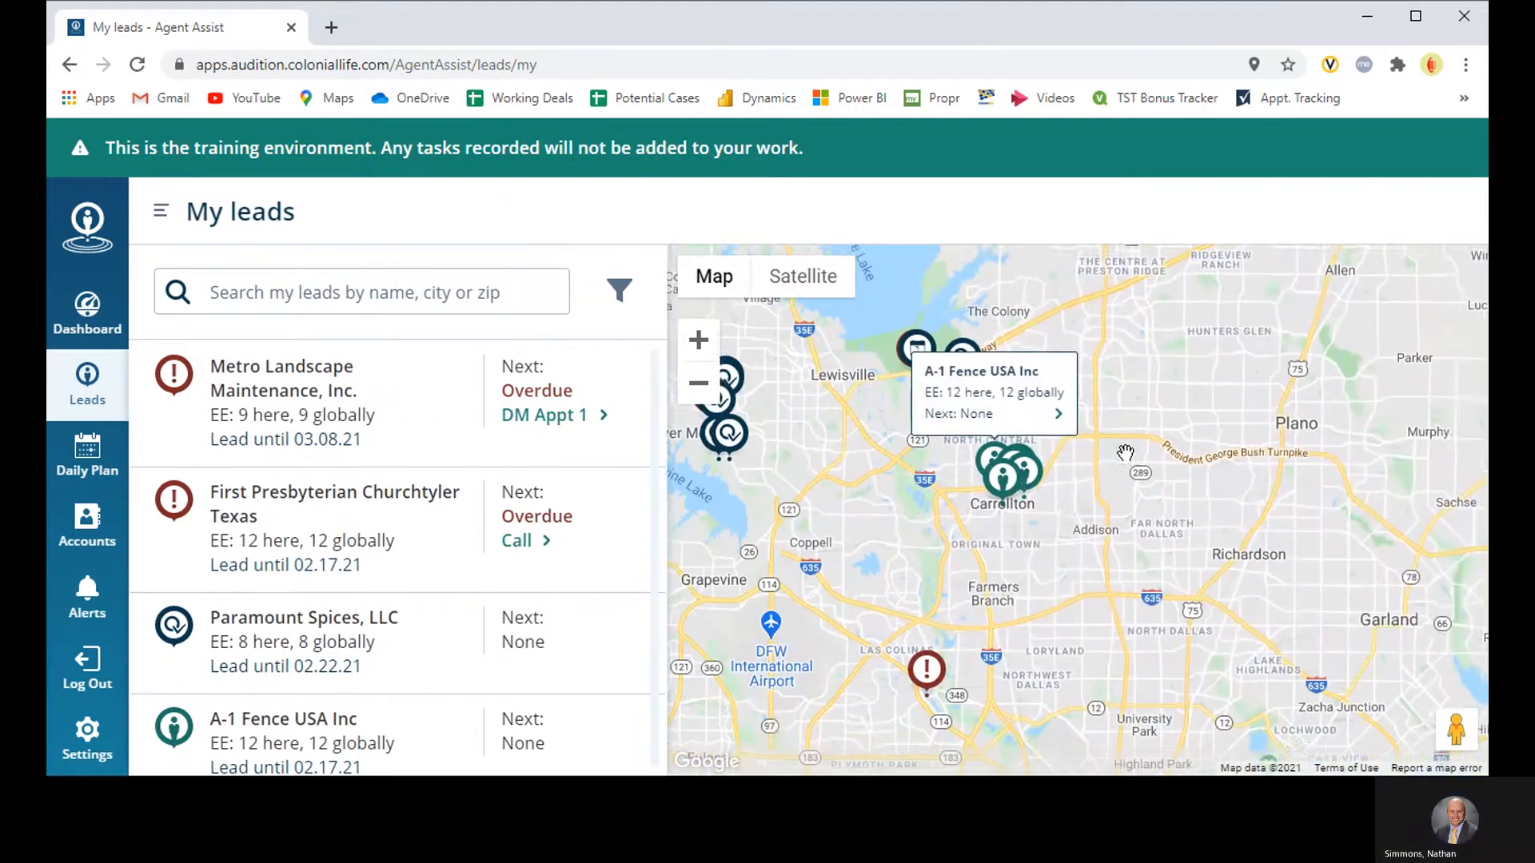
pyautogui.scroll(3, 1090, 484)
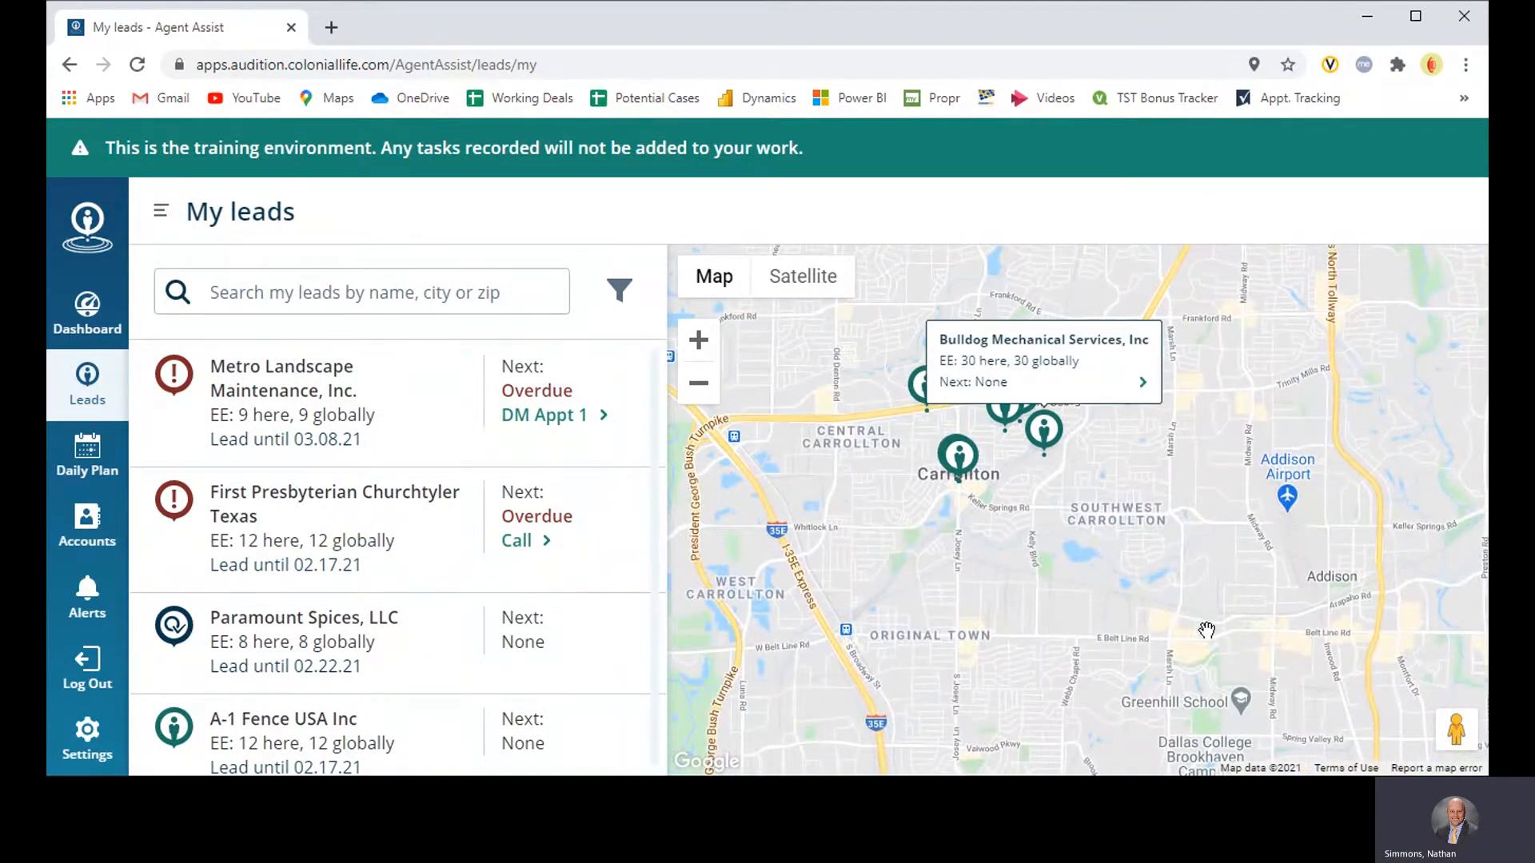
# Step: Return to the Claim leads page and collapse the Leads navigation again
pyautogui.click(162, 214)
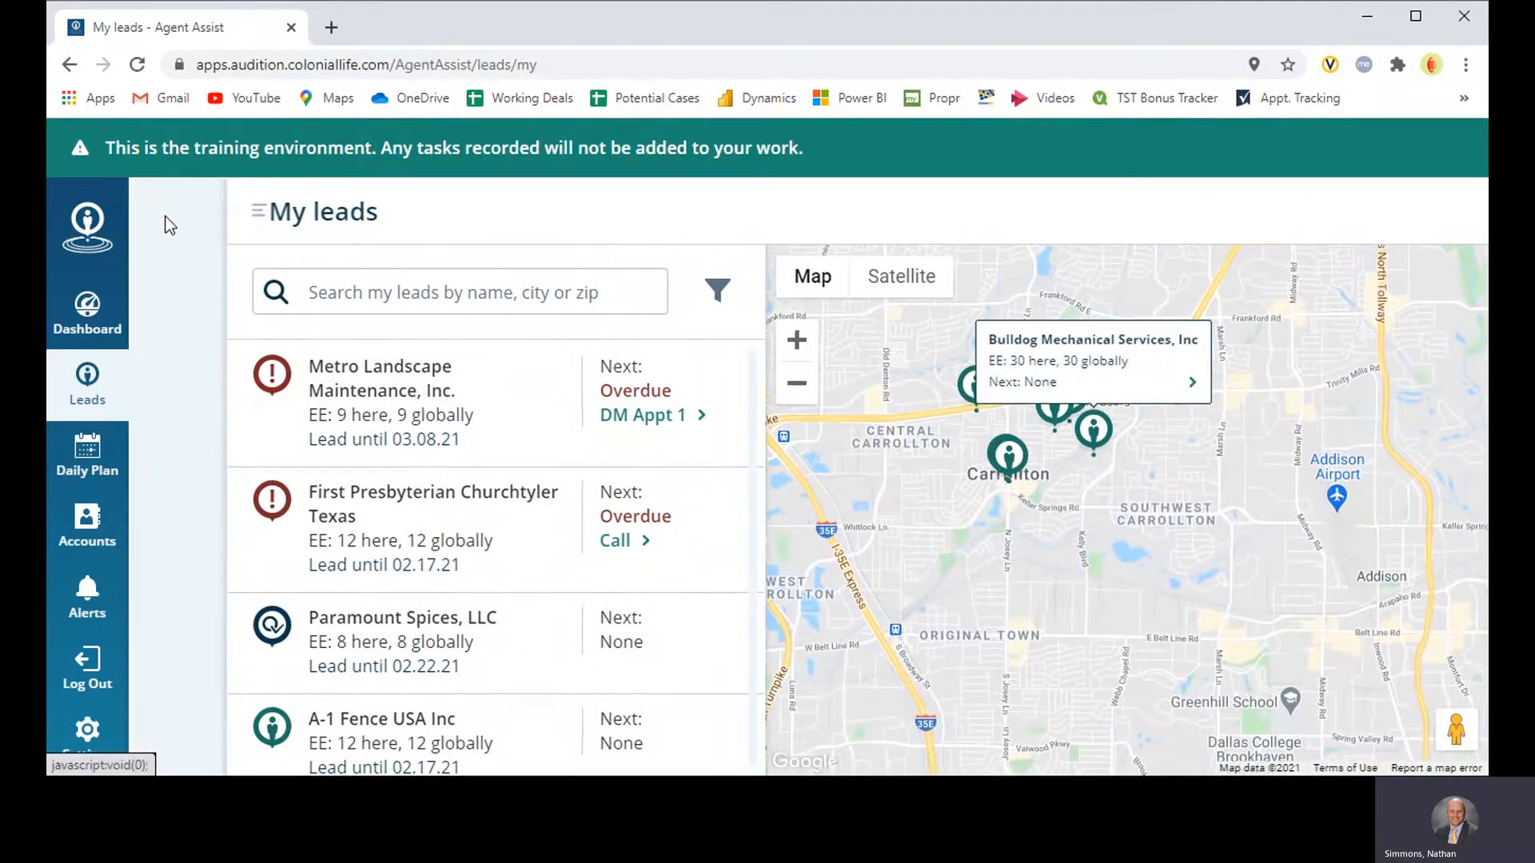
pyautogui.click(198, 312)
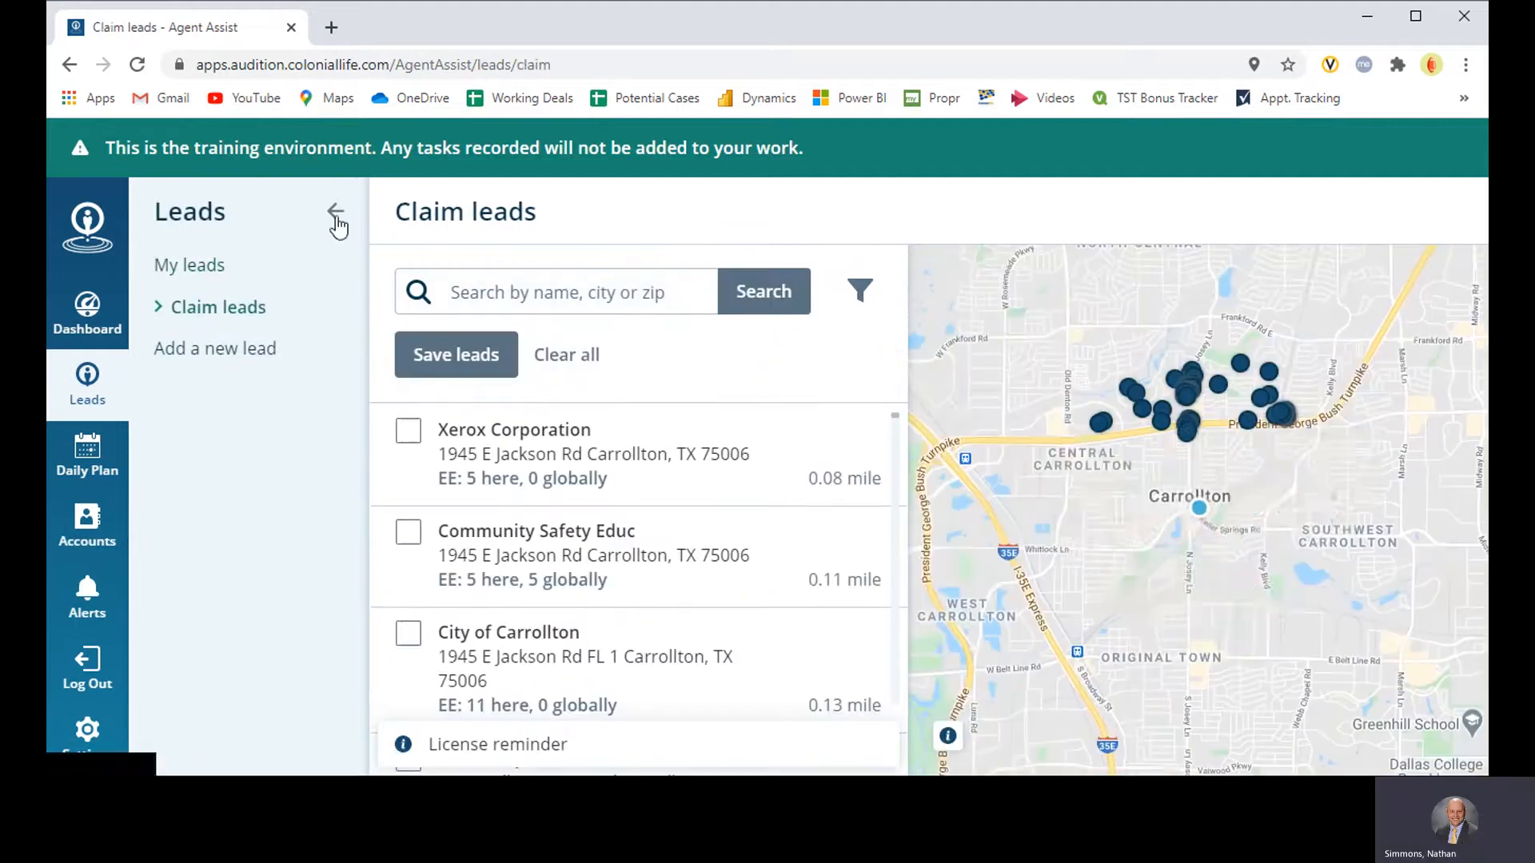
pyautogui.click(335, 213)
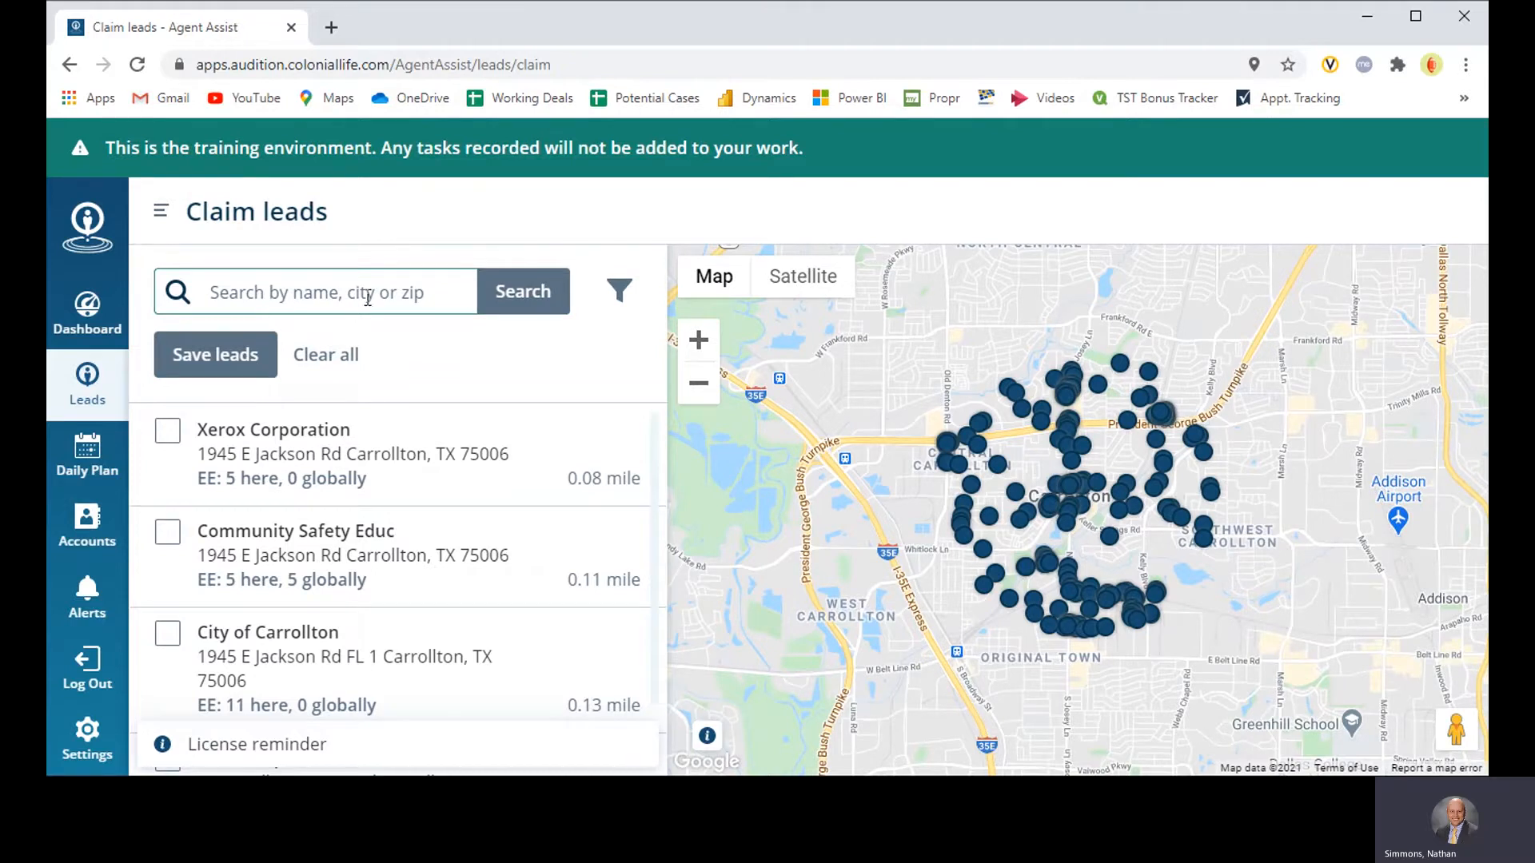
# Step: Search the claimable leads for ZIP code 75771
pyautogui.click(415, 293)
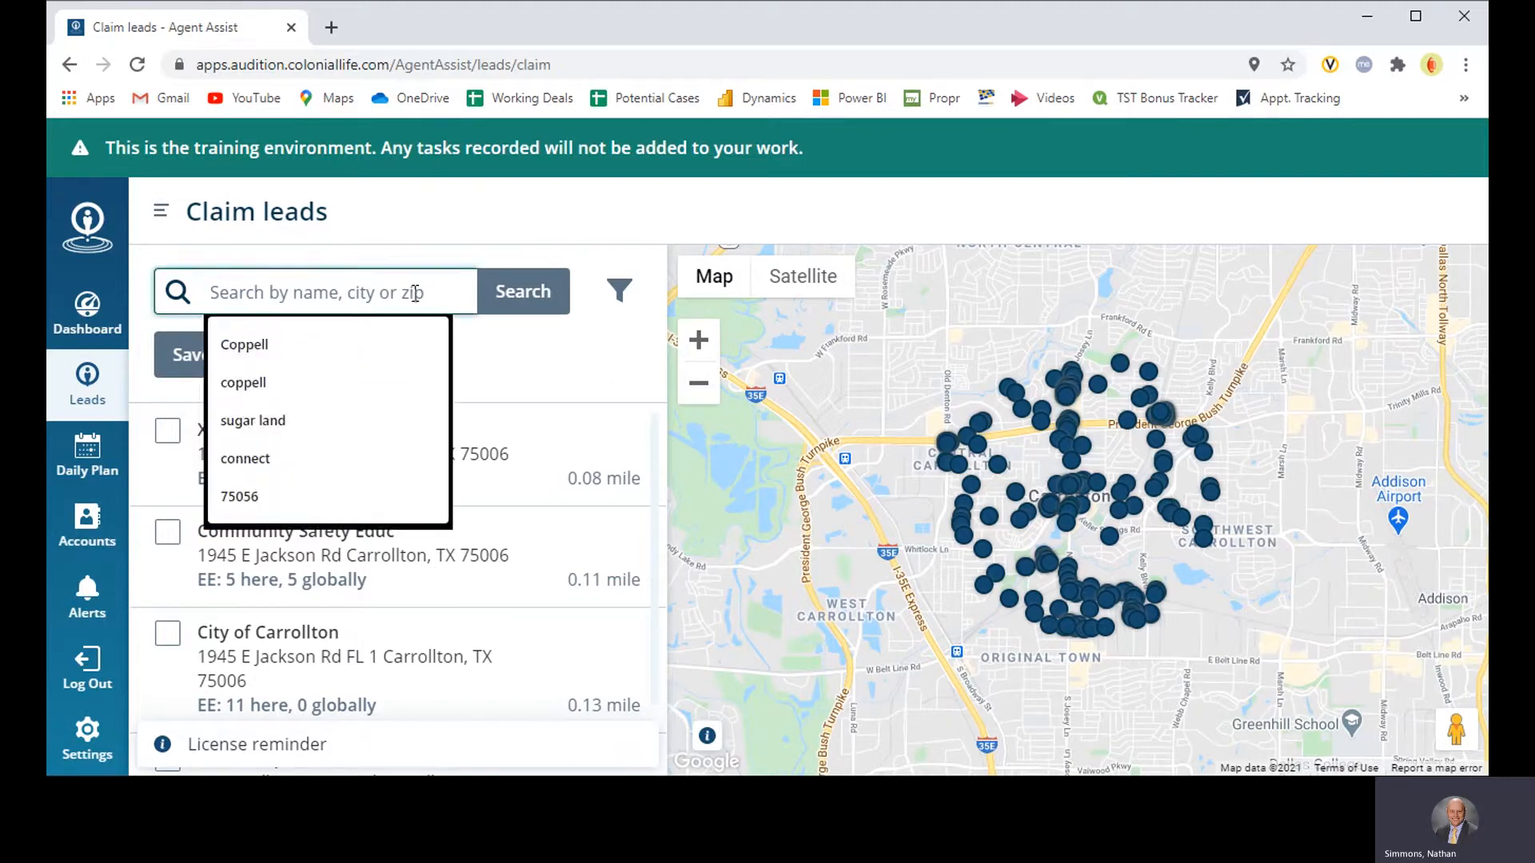
pyautogui.click(513, 356)
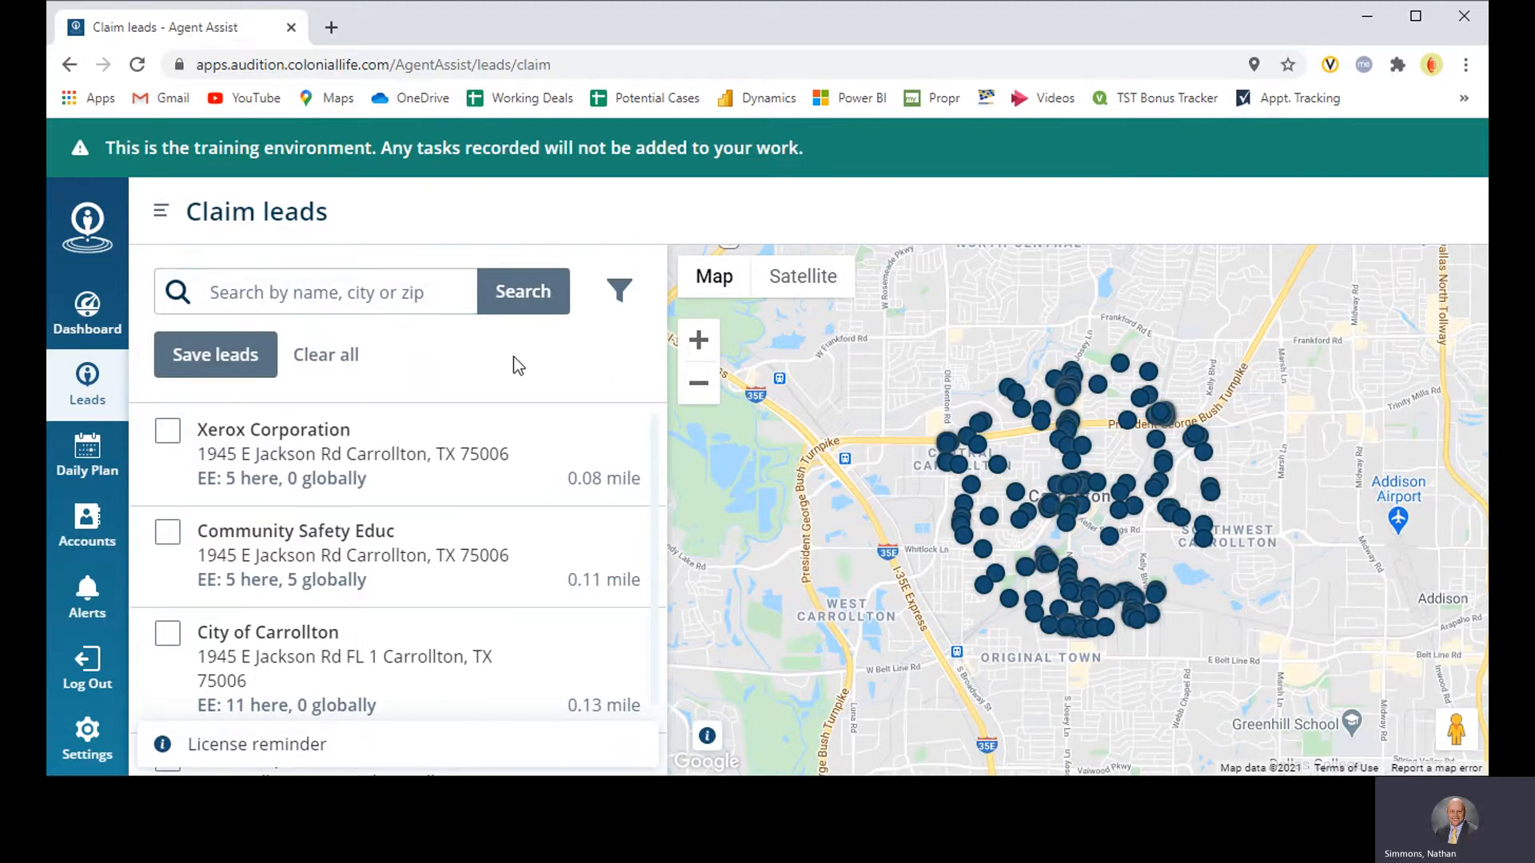
pyautogui.click(403, 291)
pyautogui.write('75771')
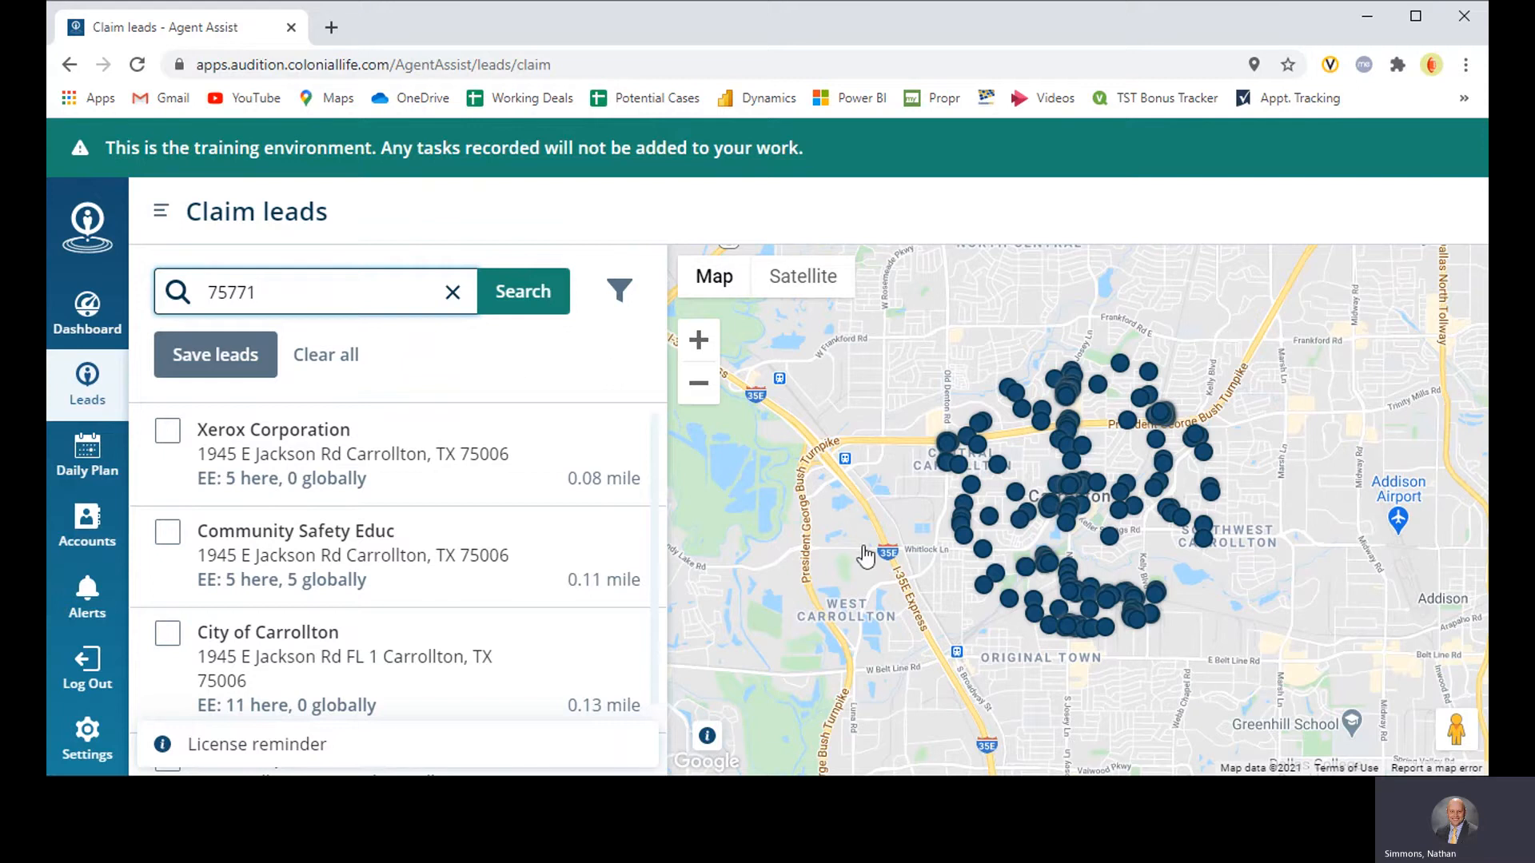
pyautogui.scroll(-3, 865, 555)
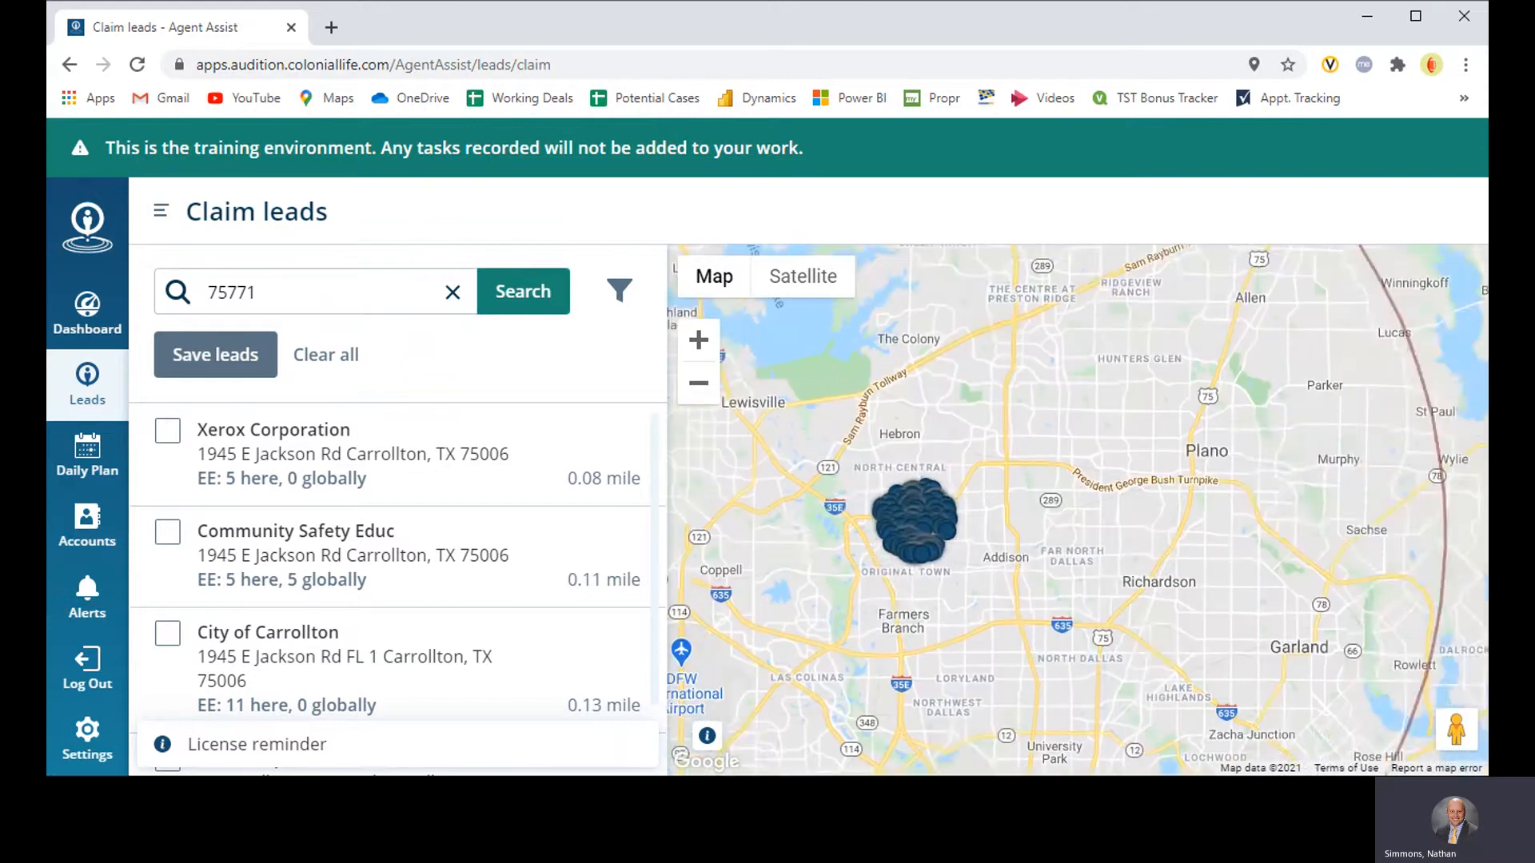
pyautogui.press('Return')
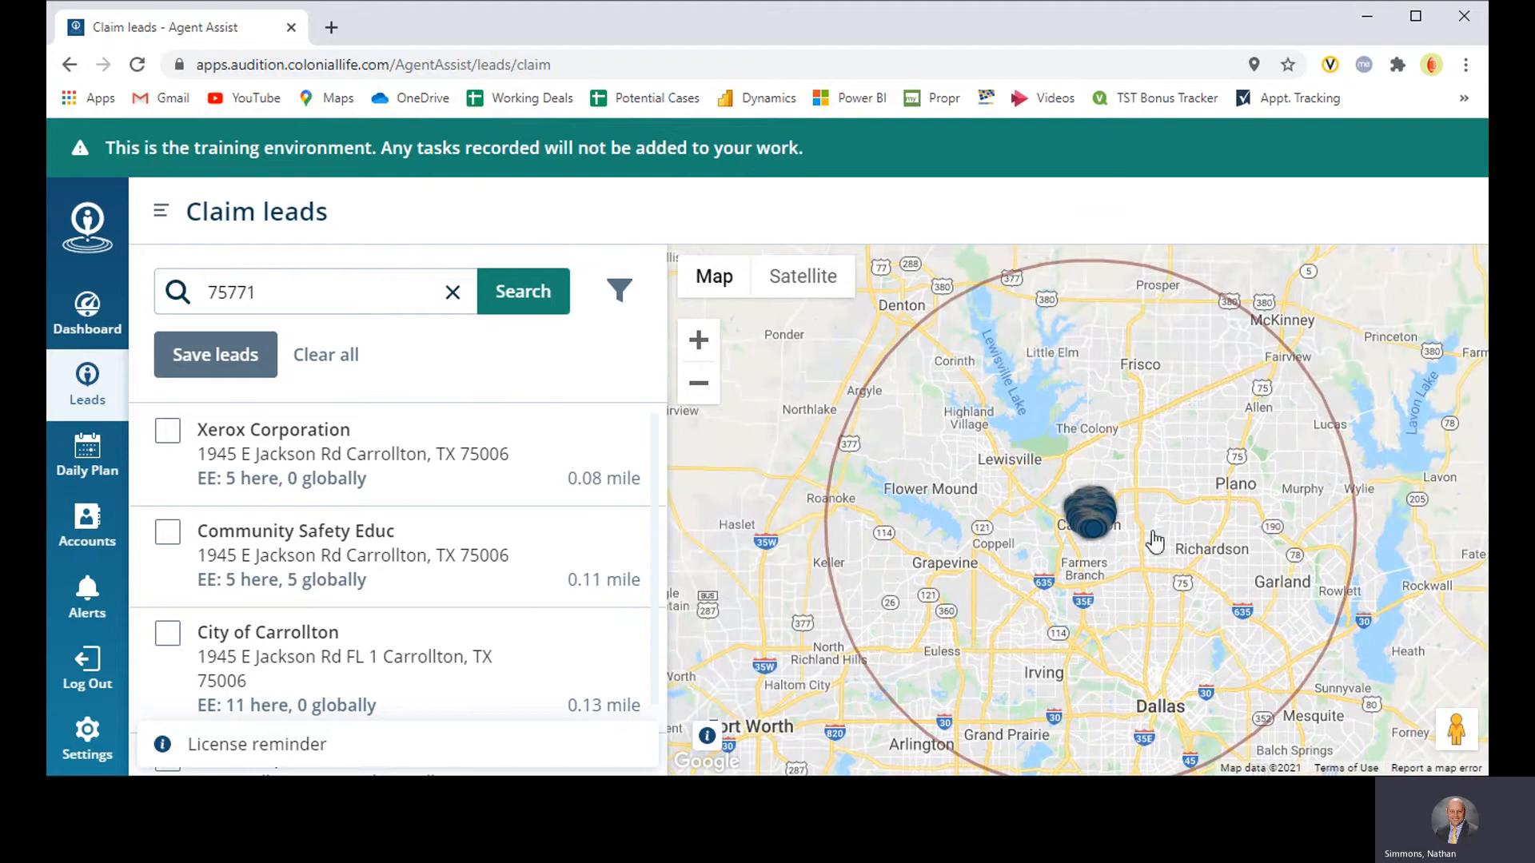
pyautogui.scroll(1, 1154, 540)
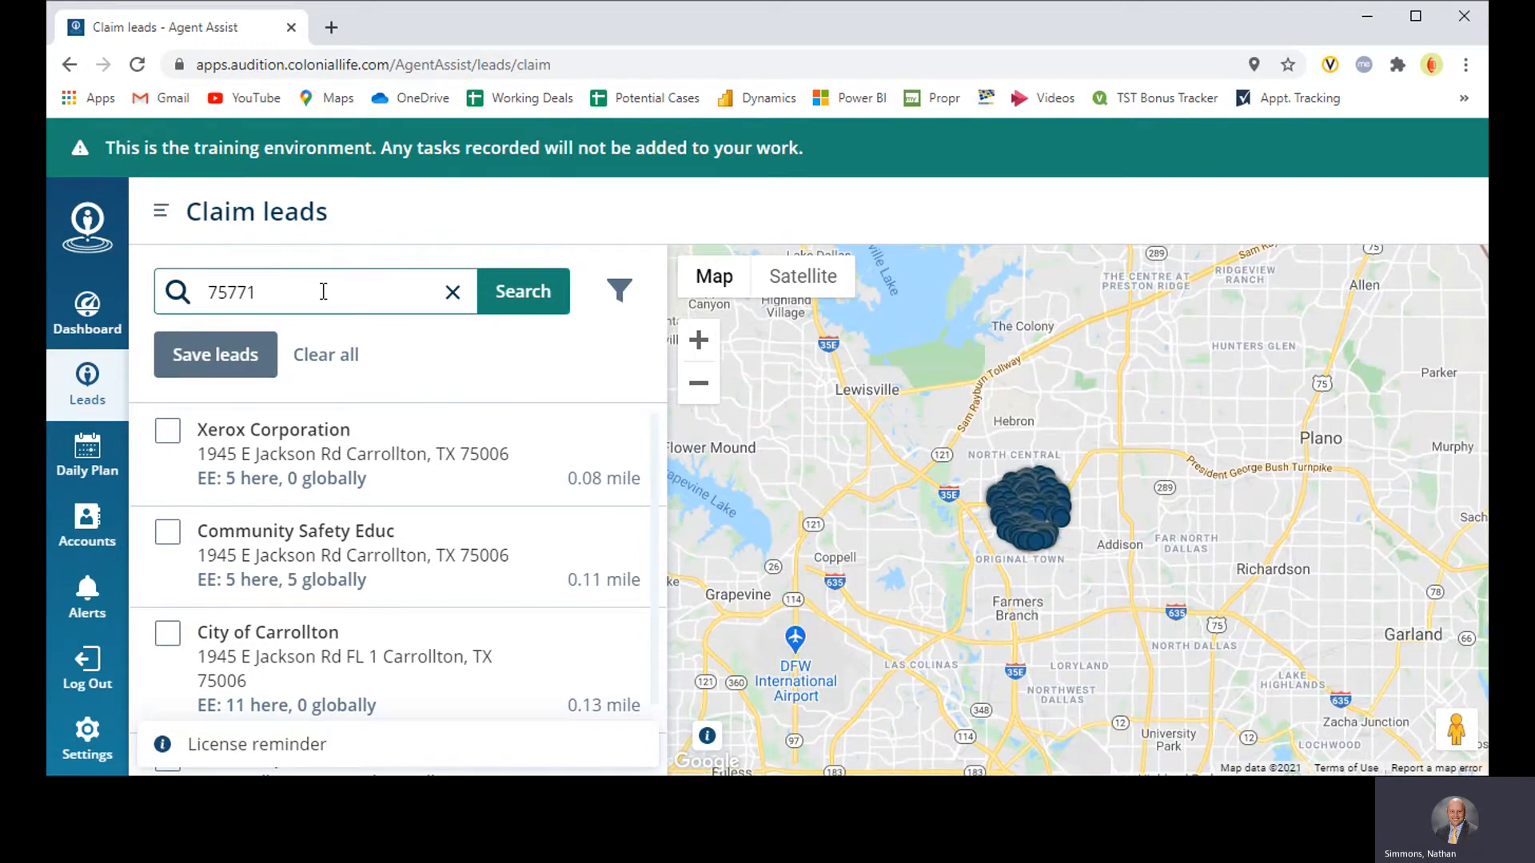
pyautogui.click(506, 298)
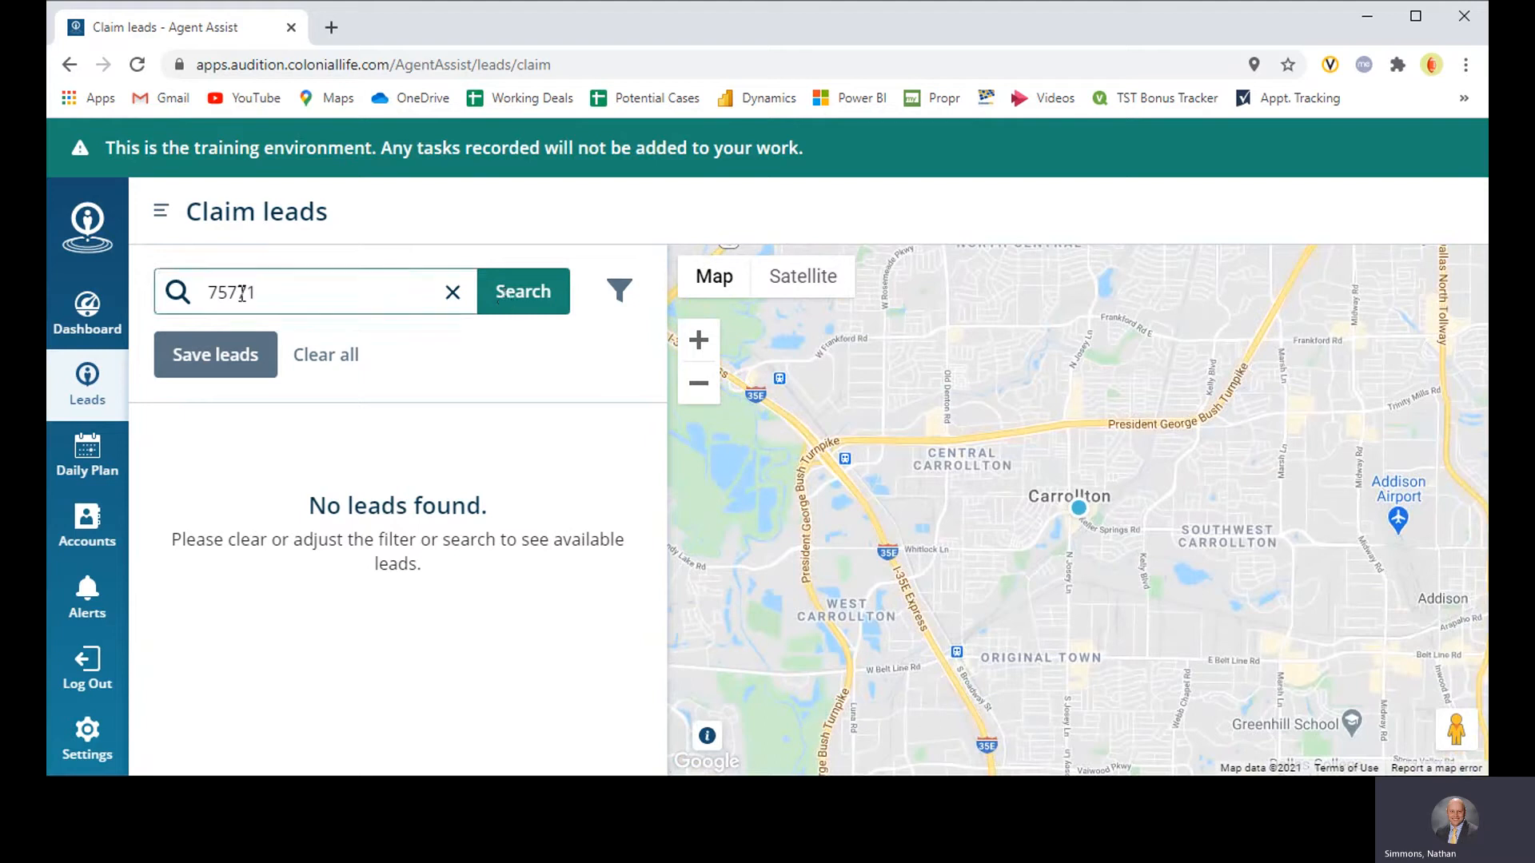
# Step: Examine the search radius circle around Carrollton and the surrounding Dallas area on the map
pyautogui.click(700, 387)
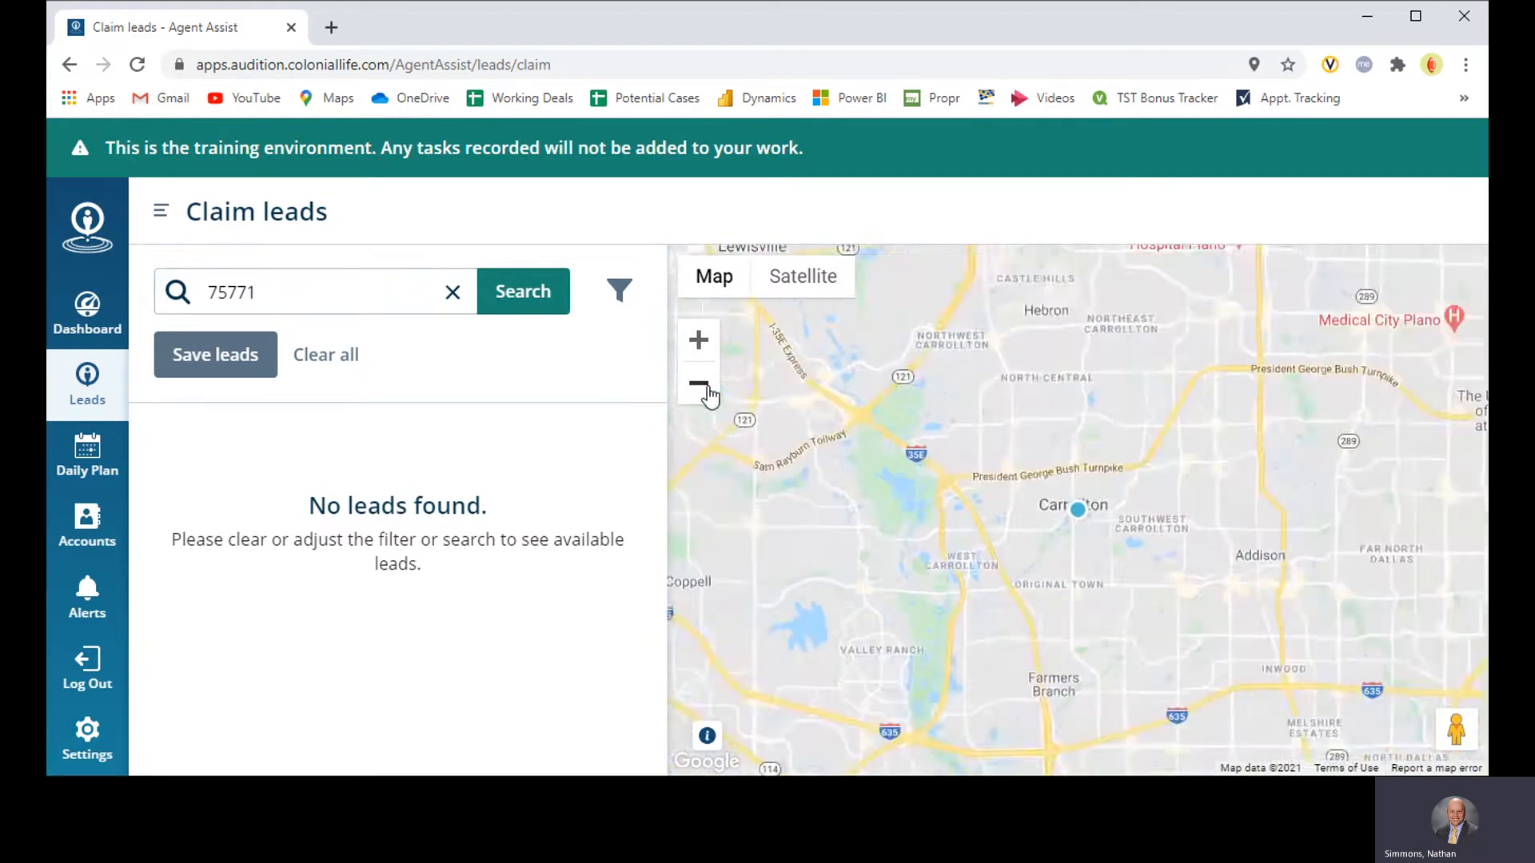
pyautogui.click(701, 387)
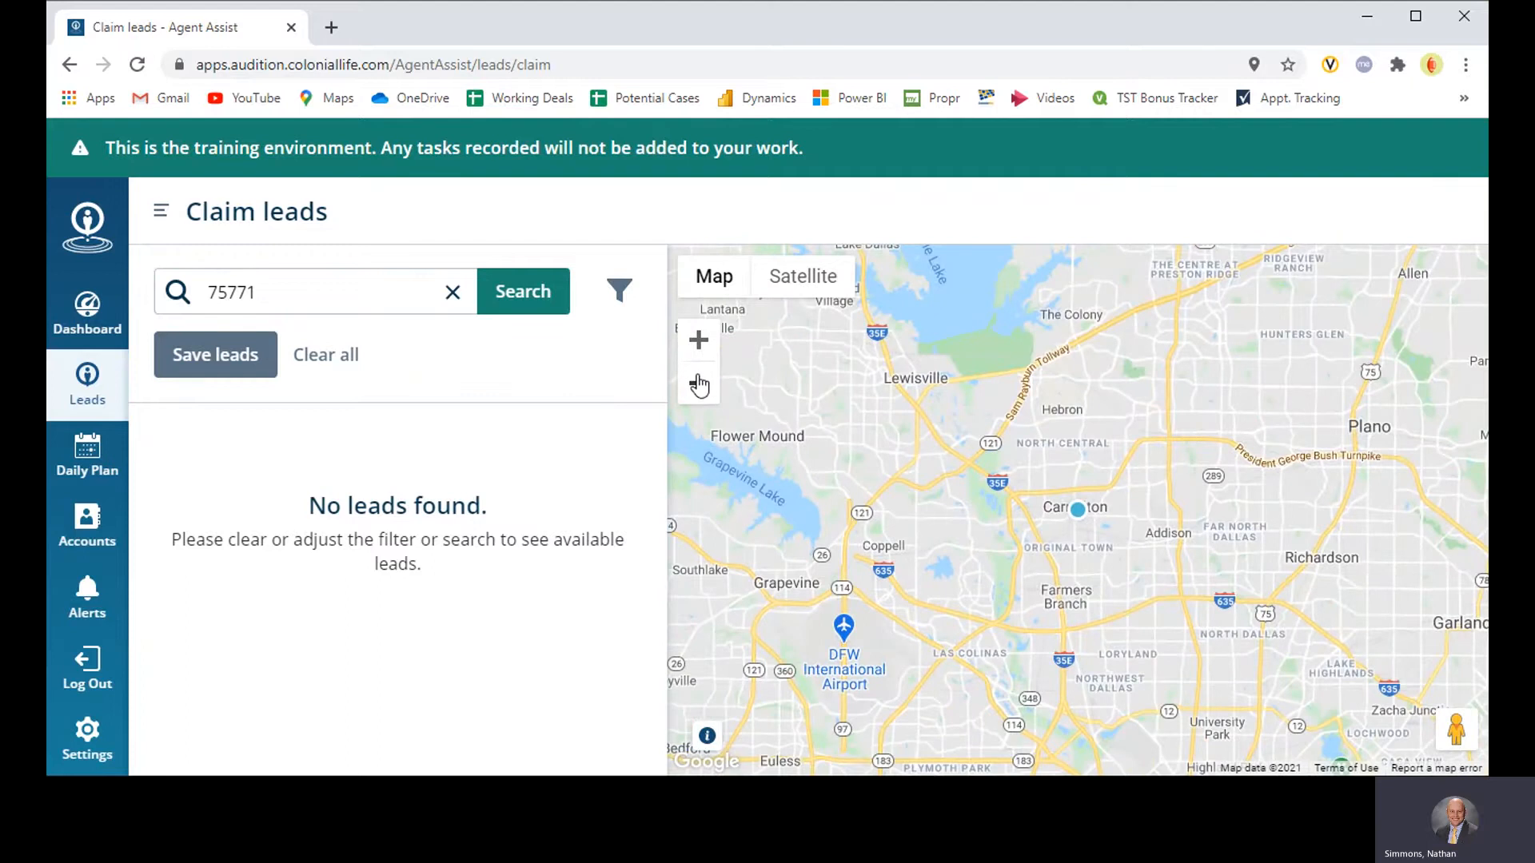
pyautogui.click(699, 387)
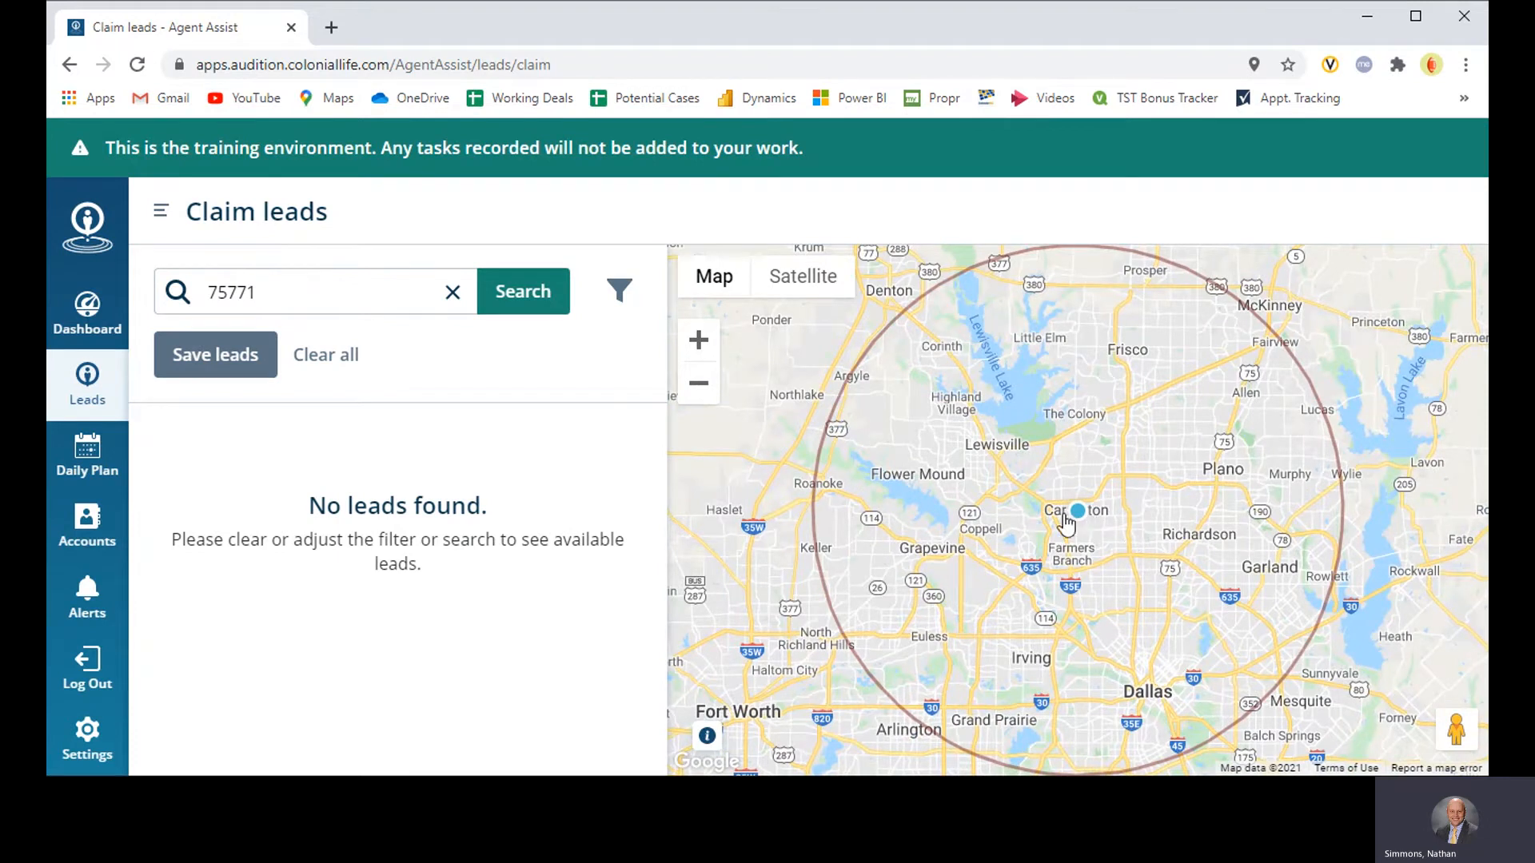
pyautogui.scroll(-1, 1106, 480)
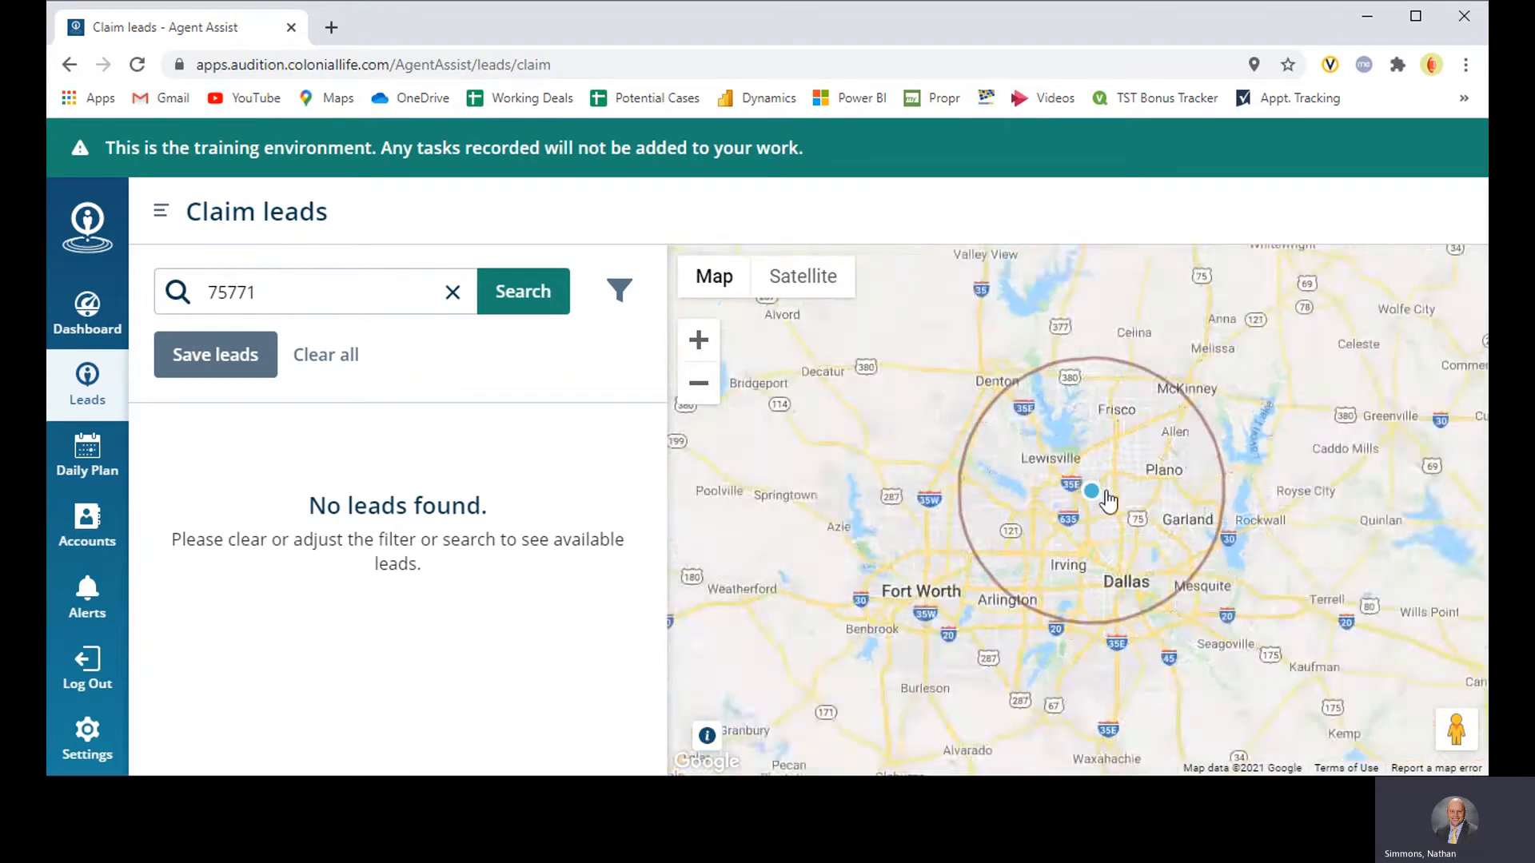
pyautogui.scroll(1, 1106, 494)
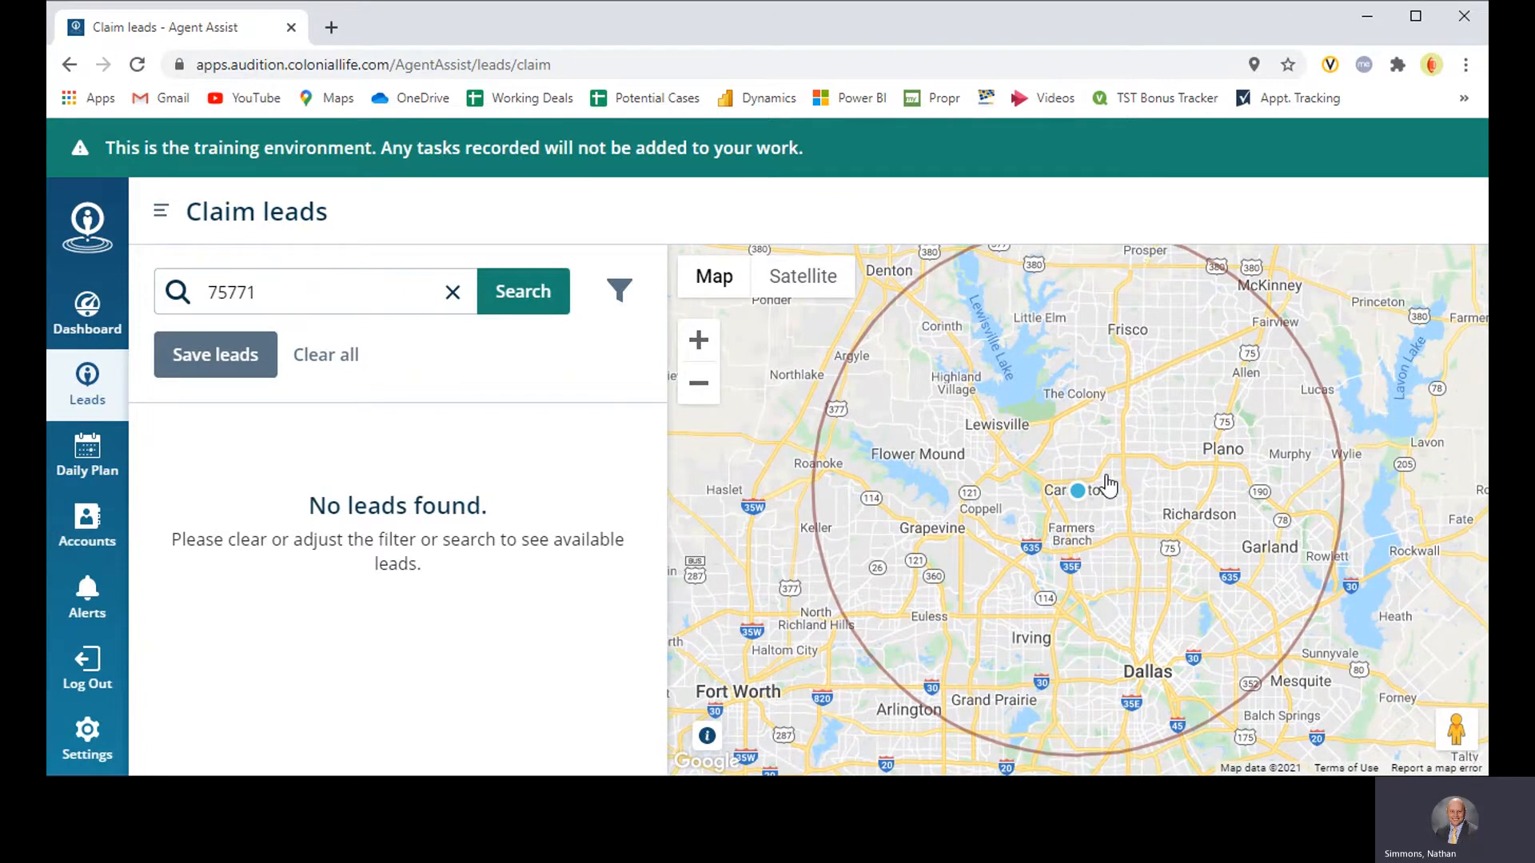
pyautogui.click(304, 293)
pyautogui.scroll(-1, 1072, 447)
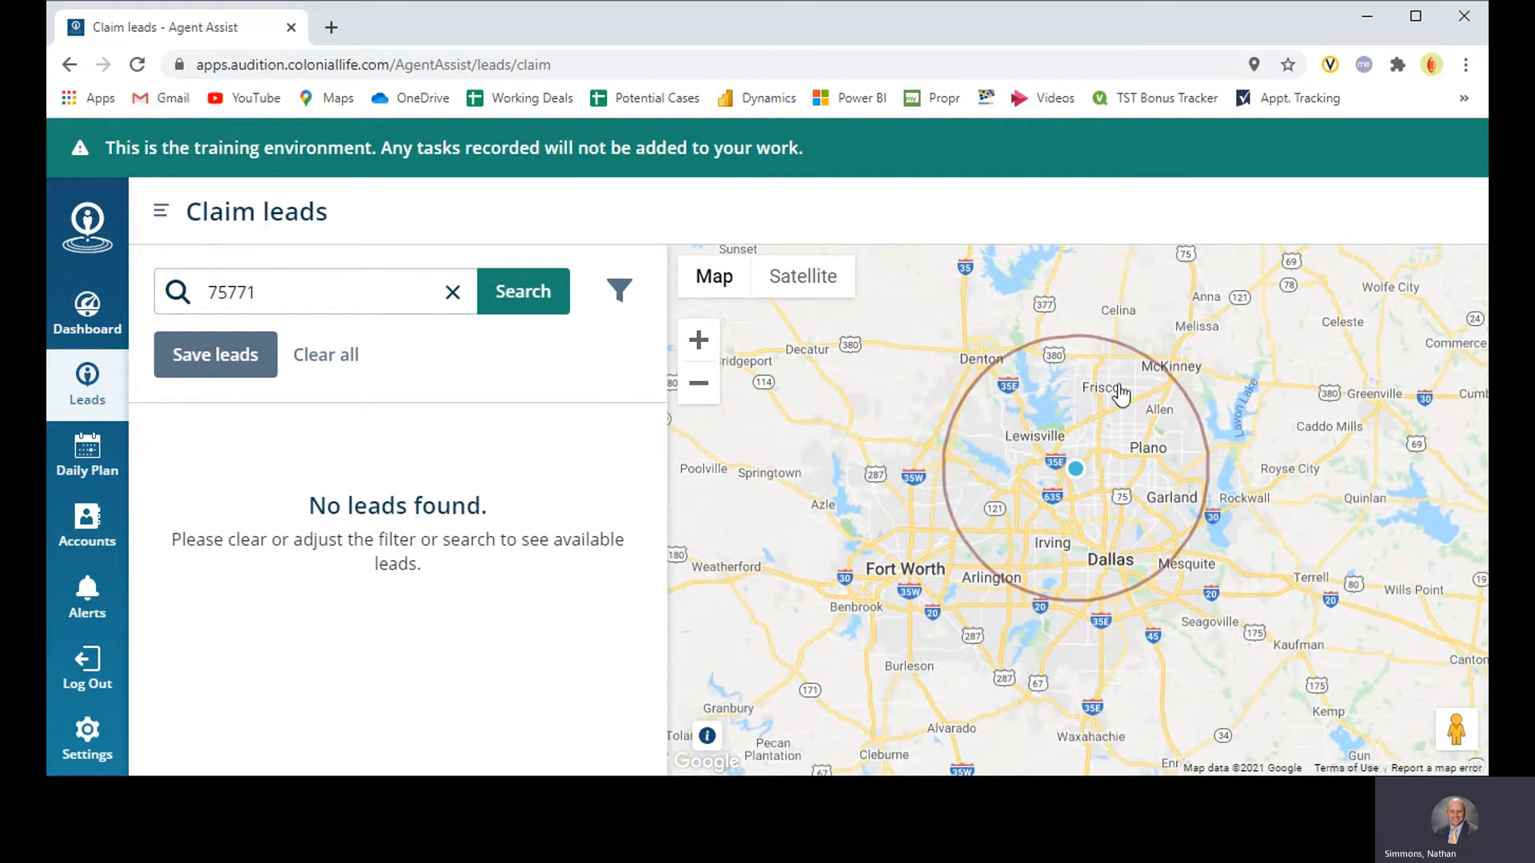
pyautogui.scroll(1, 1039, 489)
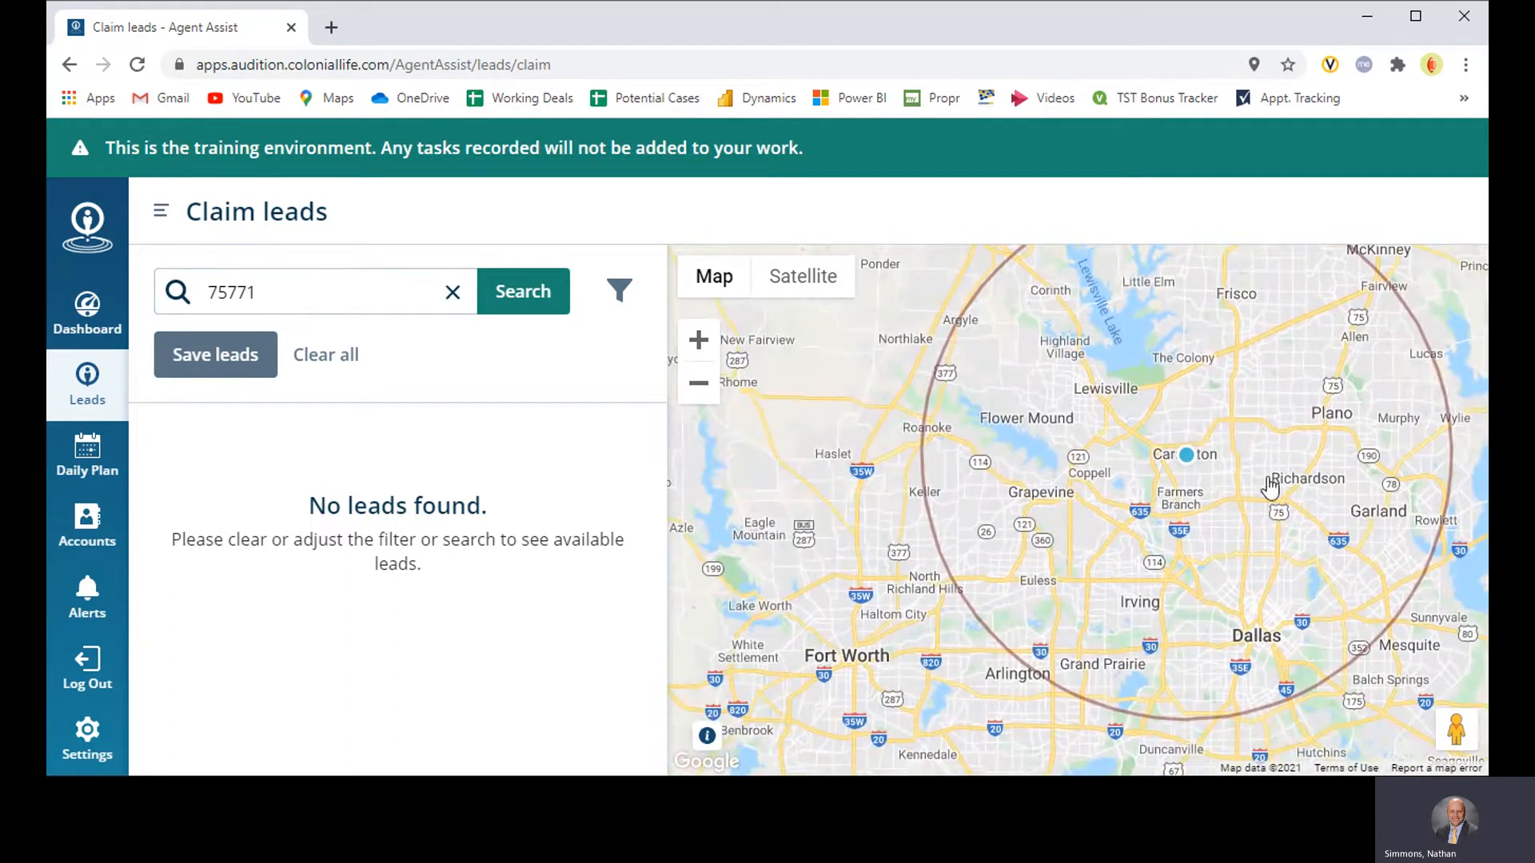
pyautogui.moveTo(1259, 484); pyautogui.dragTo(1179, 486)
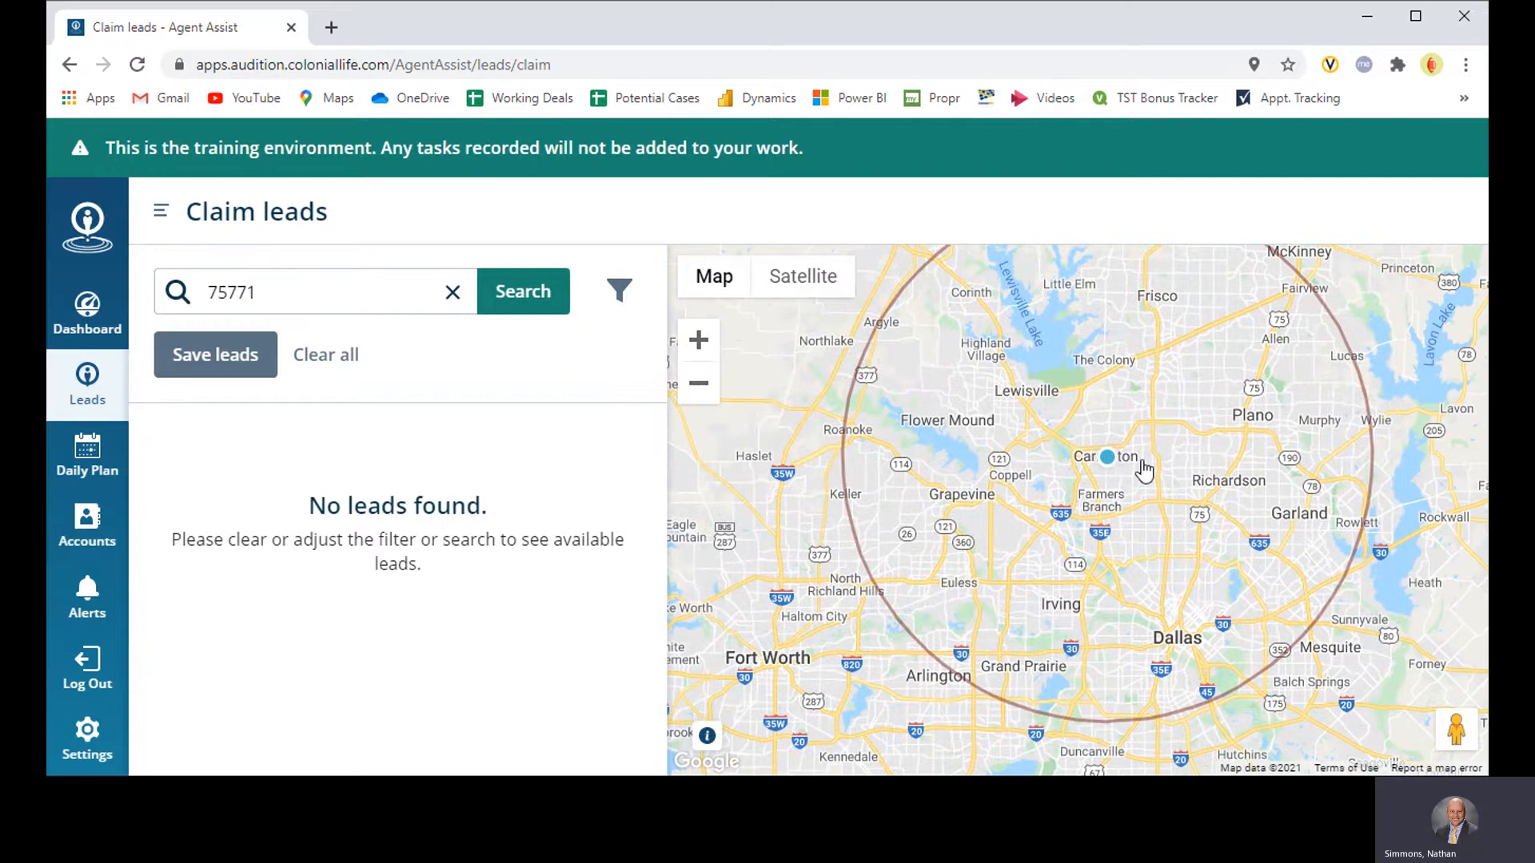
pyautogui.scroll(-1, 1143, 470)
pyautogui.moveTo(1211, 471); pyautogui.dragTo(1071, 454)
pyautogui.scroll(1, 1071, 454)
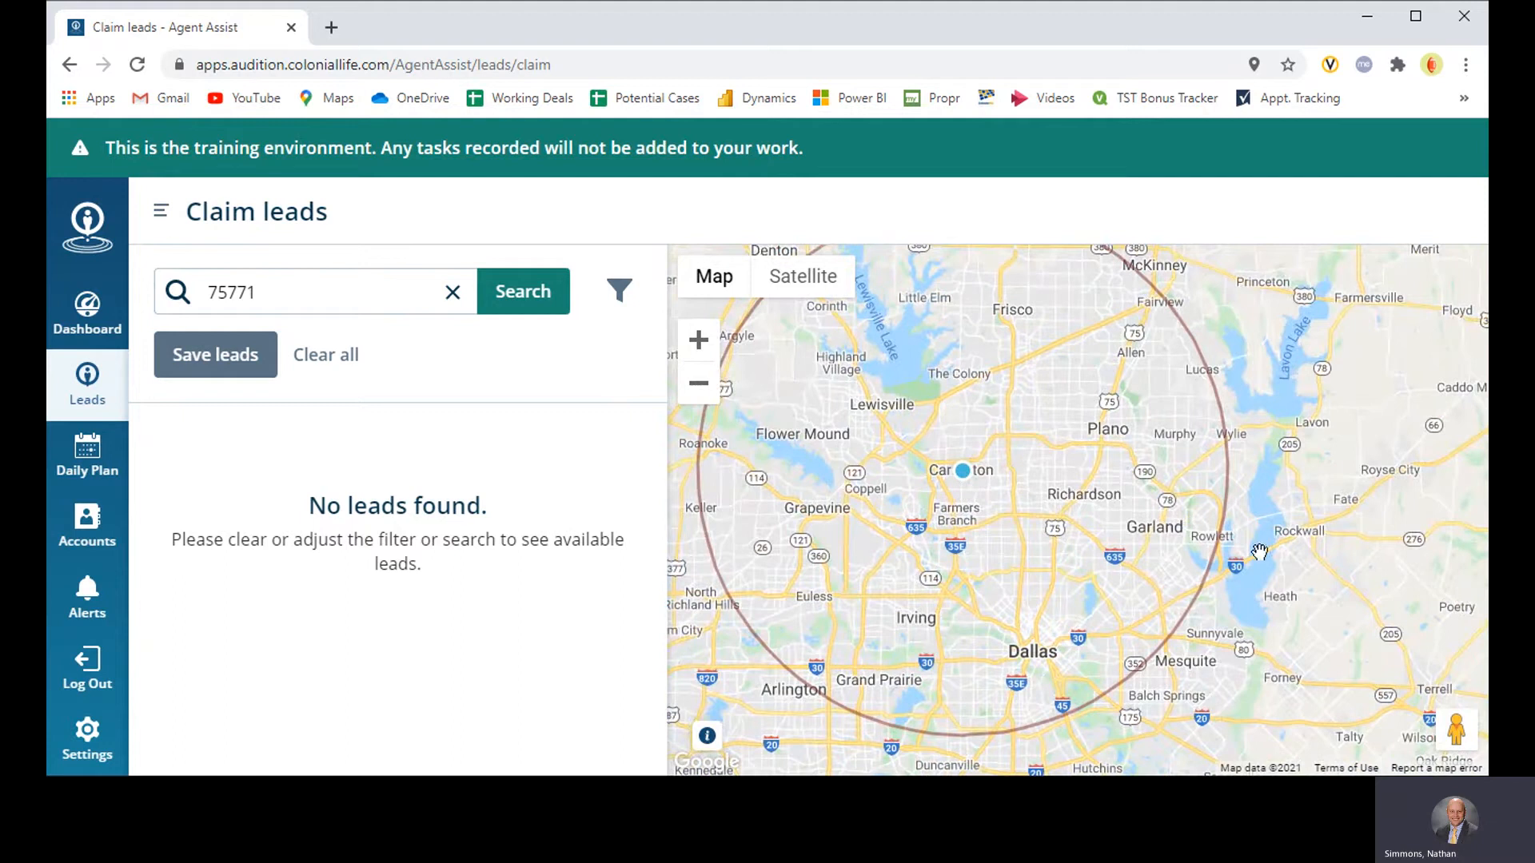
# Step: Read the map usage note and pin a new search location just north of Tyler on the map
pyautogui.moveTo(1271, 558); pyautogui.dragTo(887, 465)
pyautogui.moveTo(1172, 569); pyautogui.dragTo(841, 456)
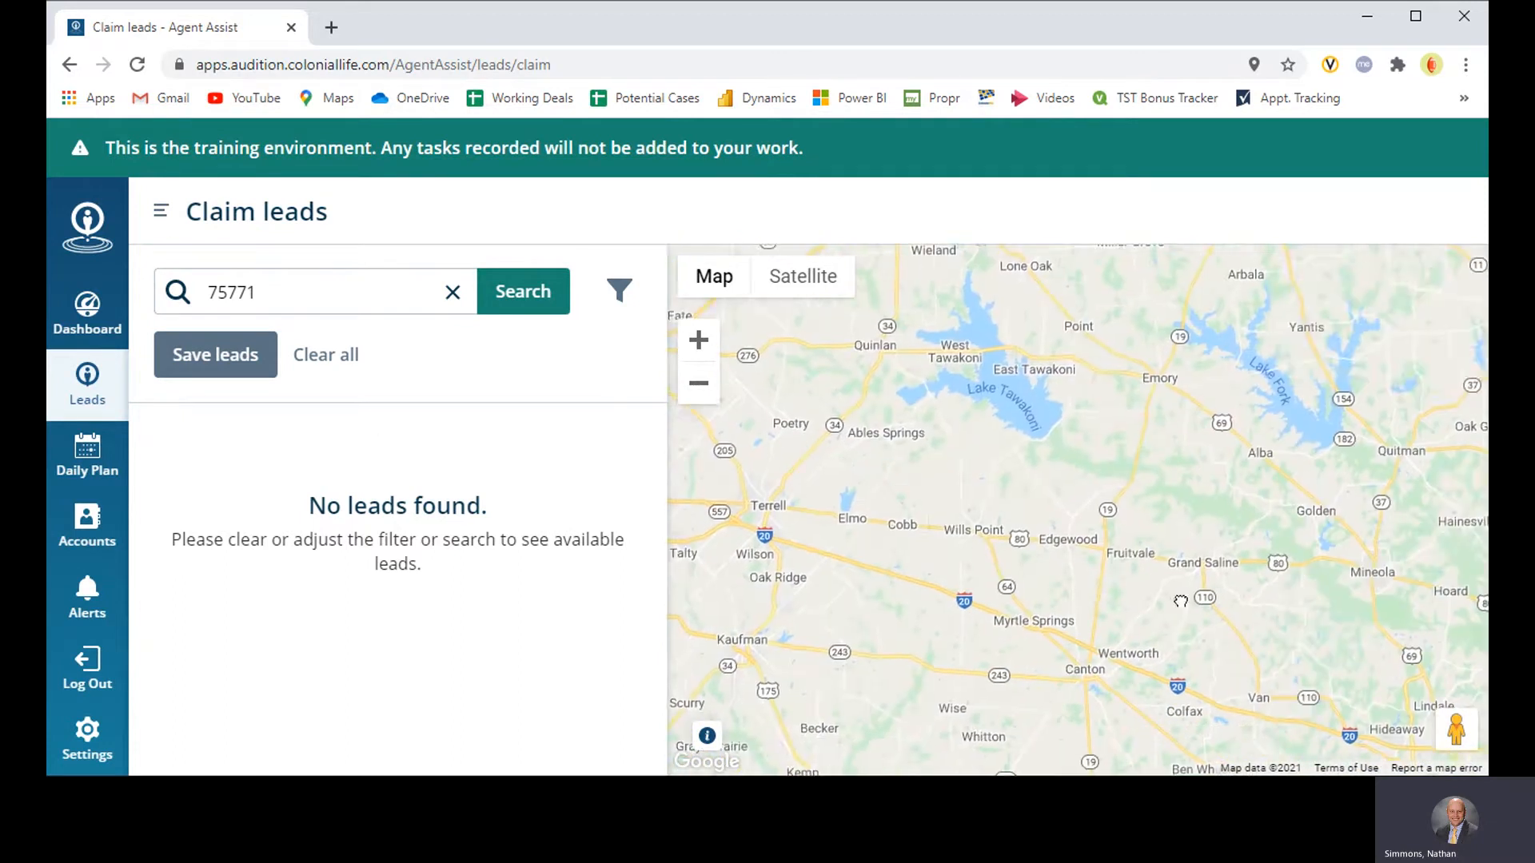
pyautogui.moveTo(1181, 603); pyautogui.dragTo(1036, 496)
pyautogui.moveTo(1230, 609); pyautogui.dragTo(1045, 503)
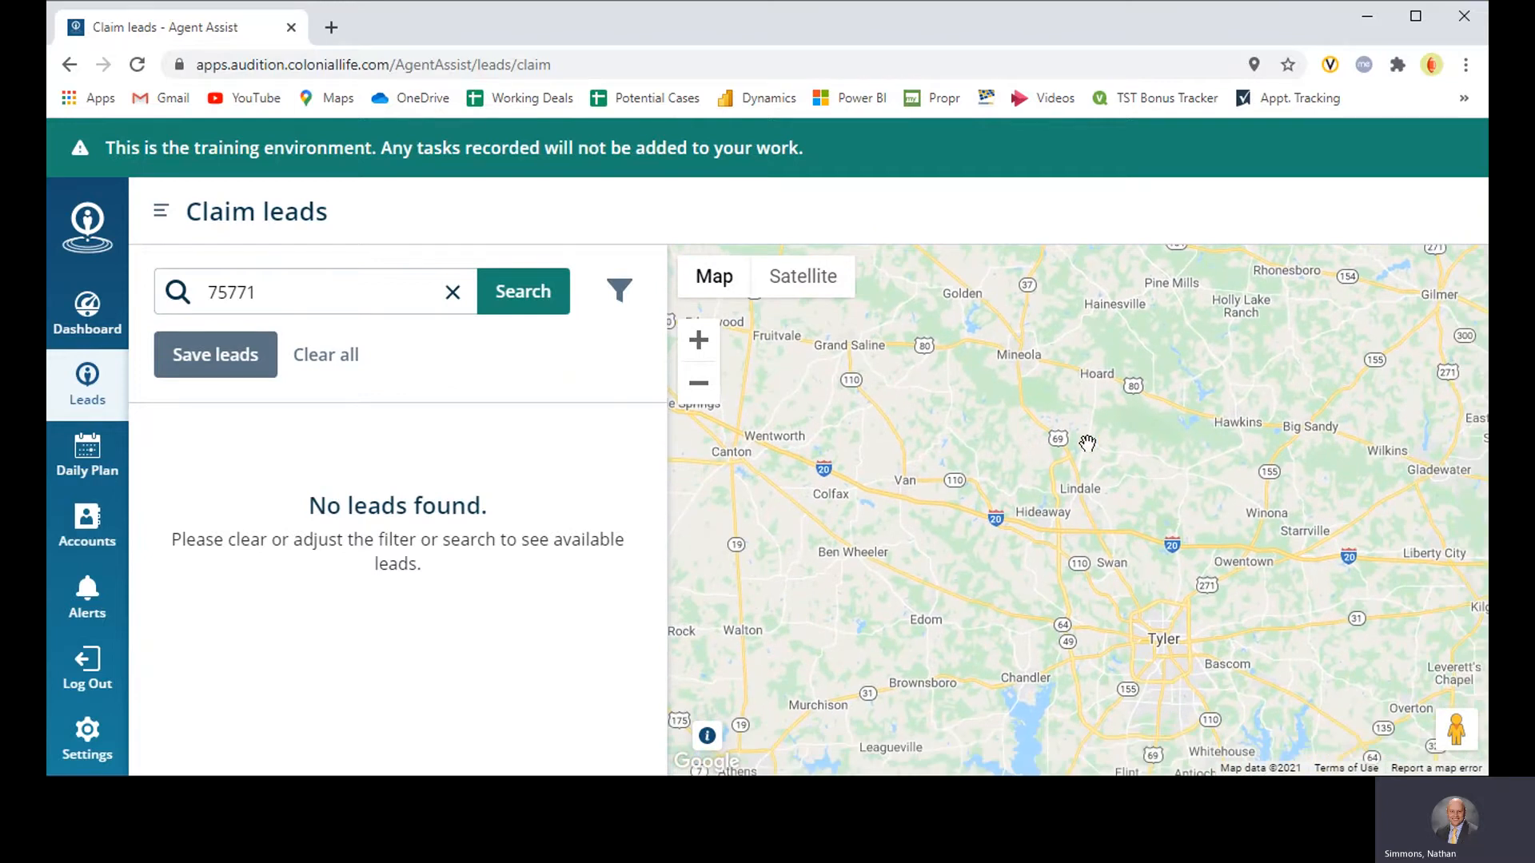
pyautogui.click(708, 397)
pyautogui.moveTo(863, 524); pyautogui.dragTo(1045, 545)
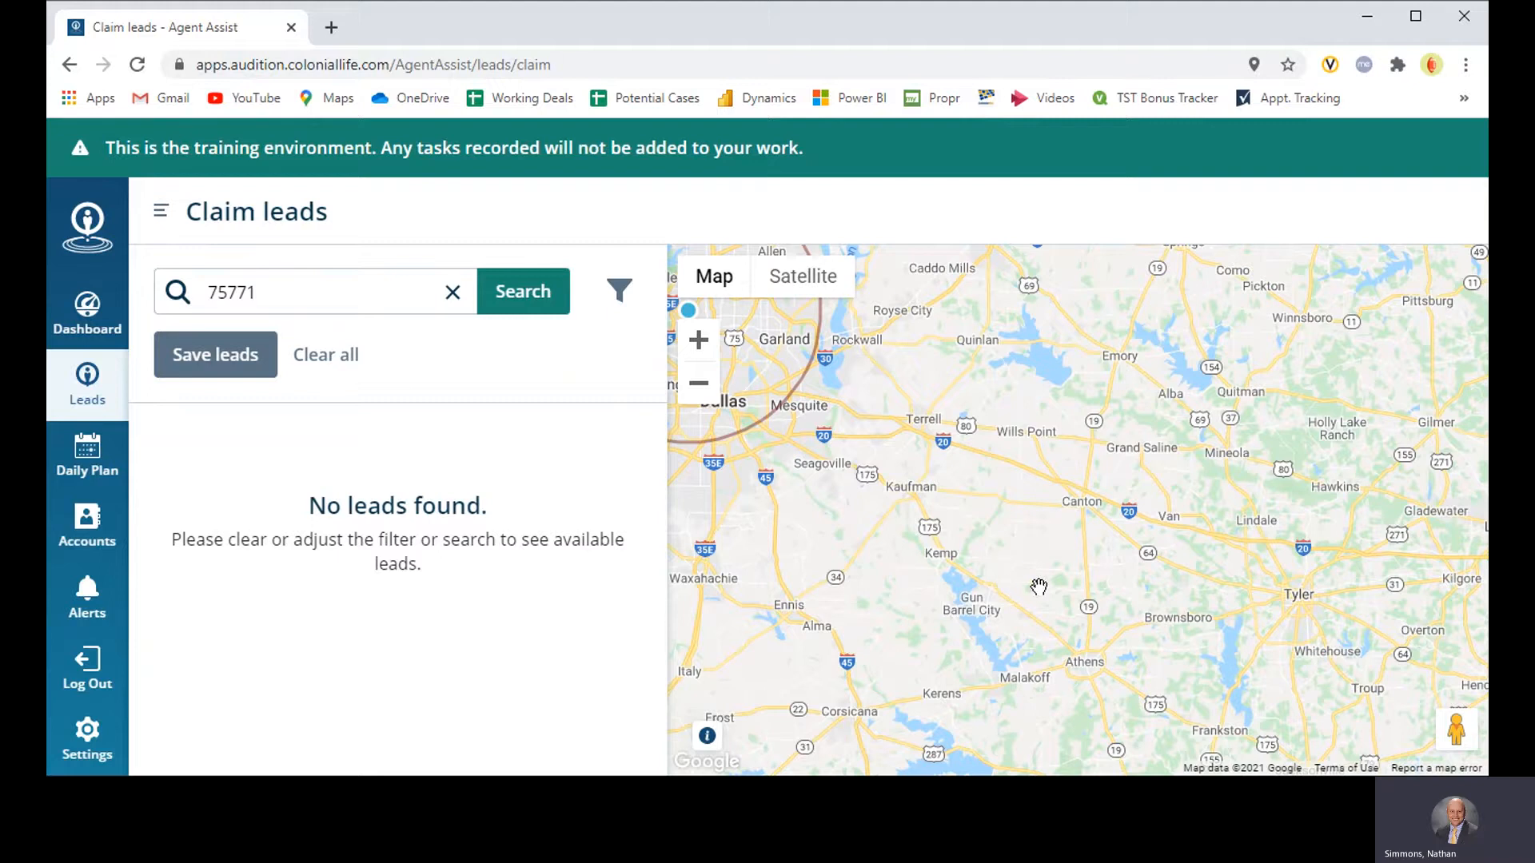
pyautogui.click(709, 741)
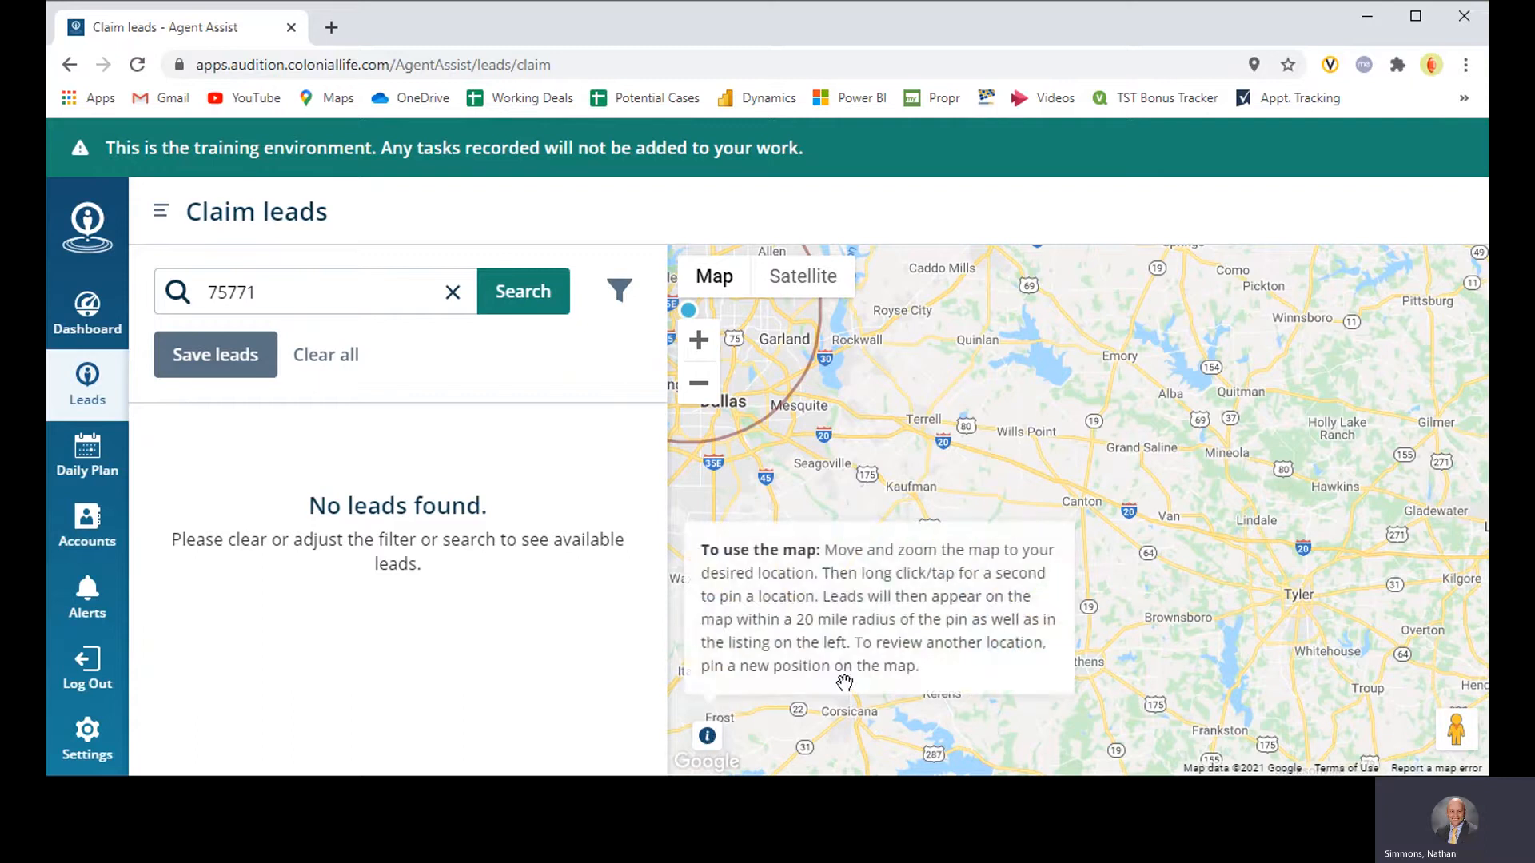
pyautogui.moveTo(1306, 572); pyautogui.dragTo(1085, 540)
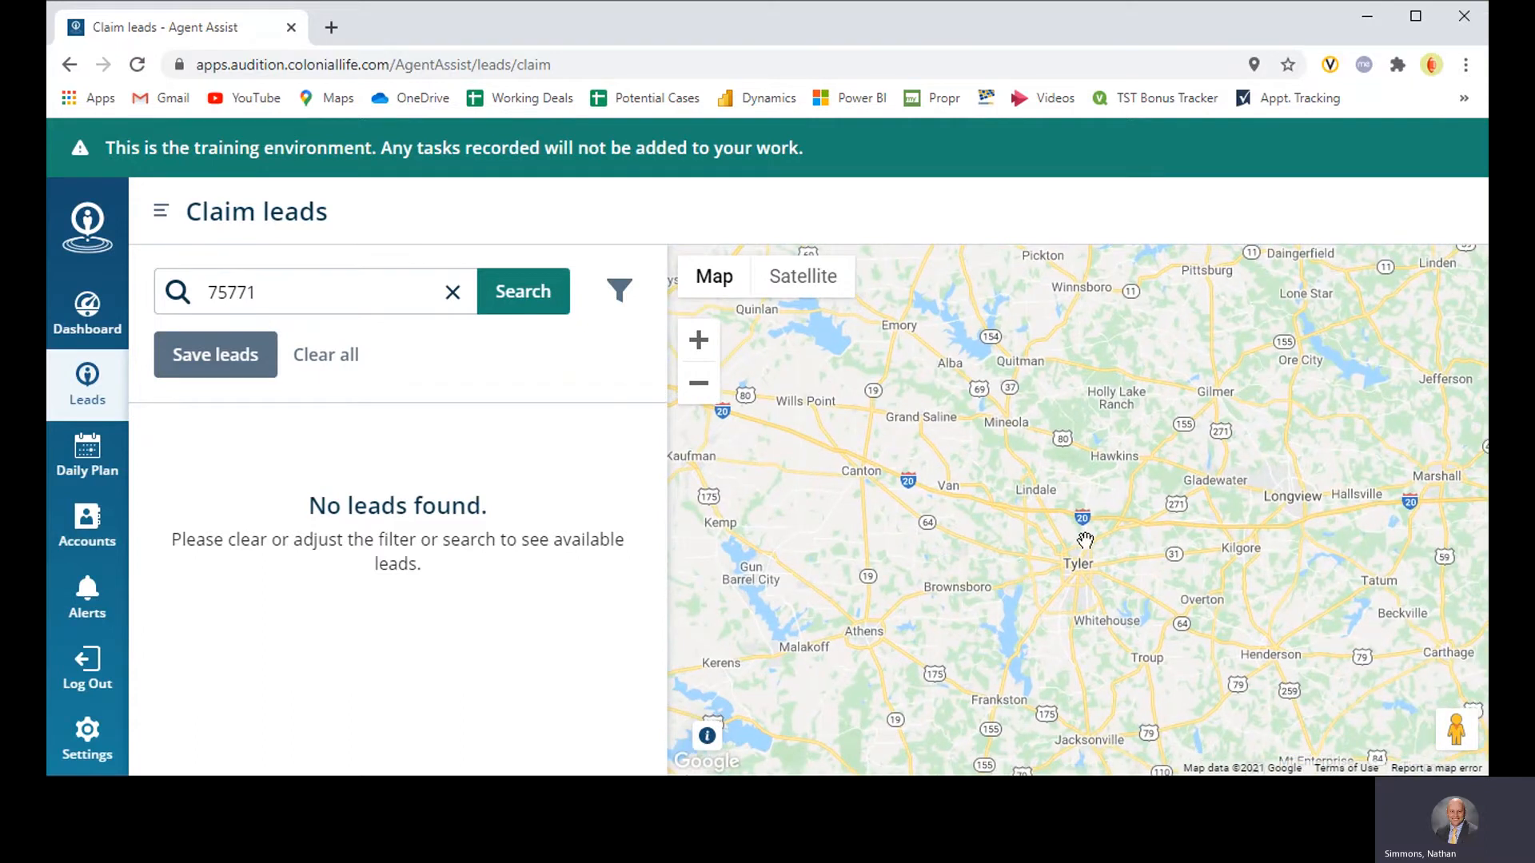
pyautogui.scroll(1, 1085, 540)
pyautogui.moveTo(1151, 579); pyautogui.dragTo(1194, 608)
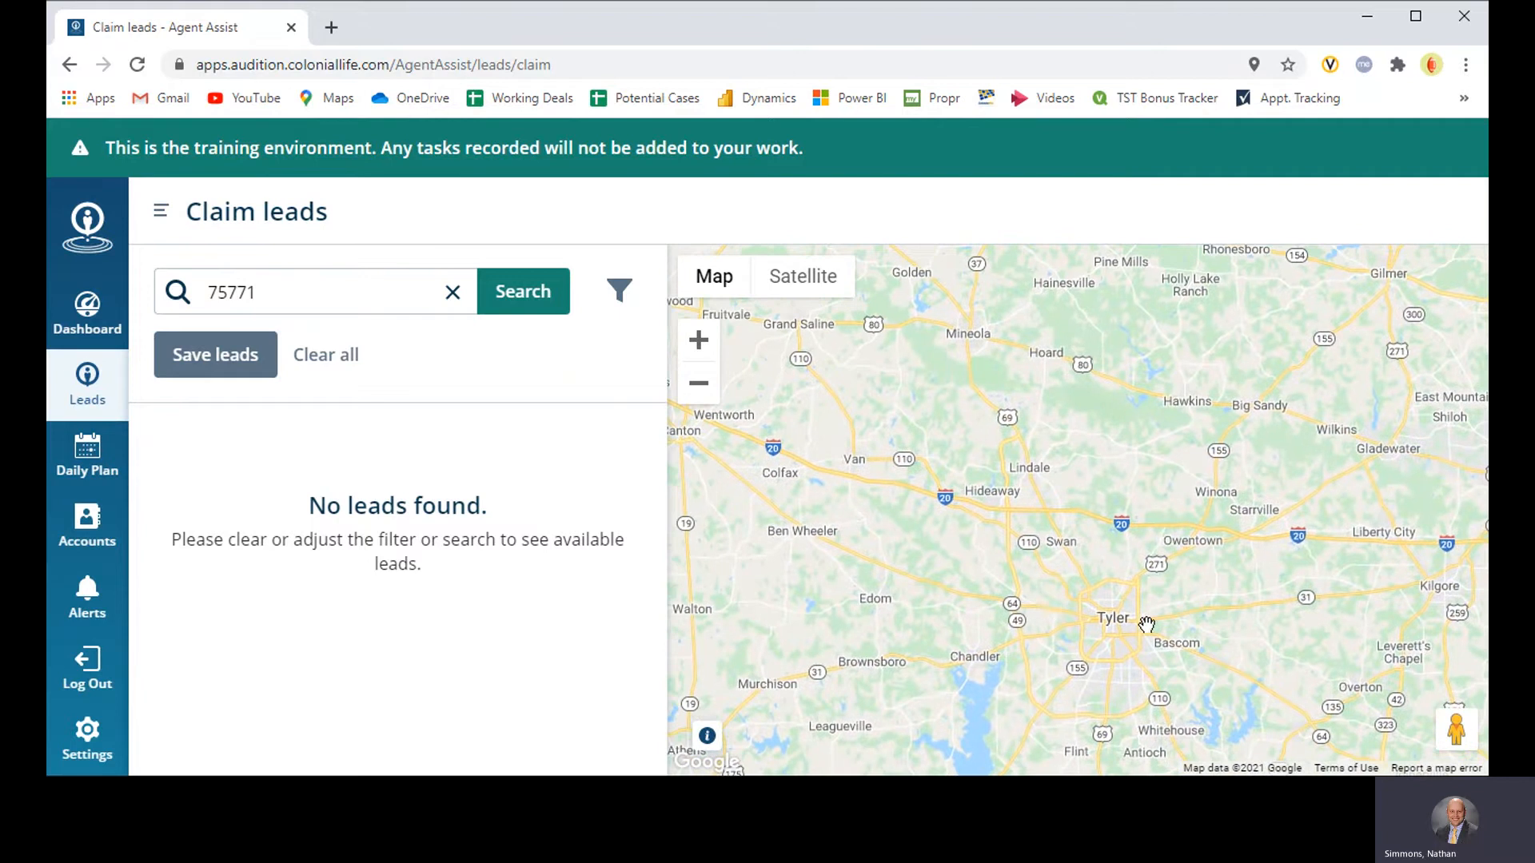
pyautogui.click(1103, 582)
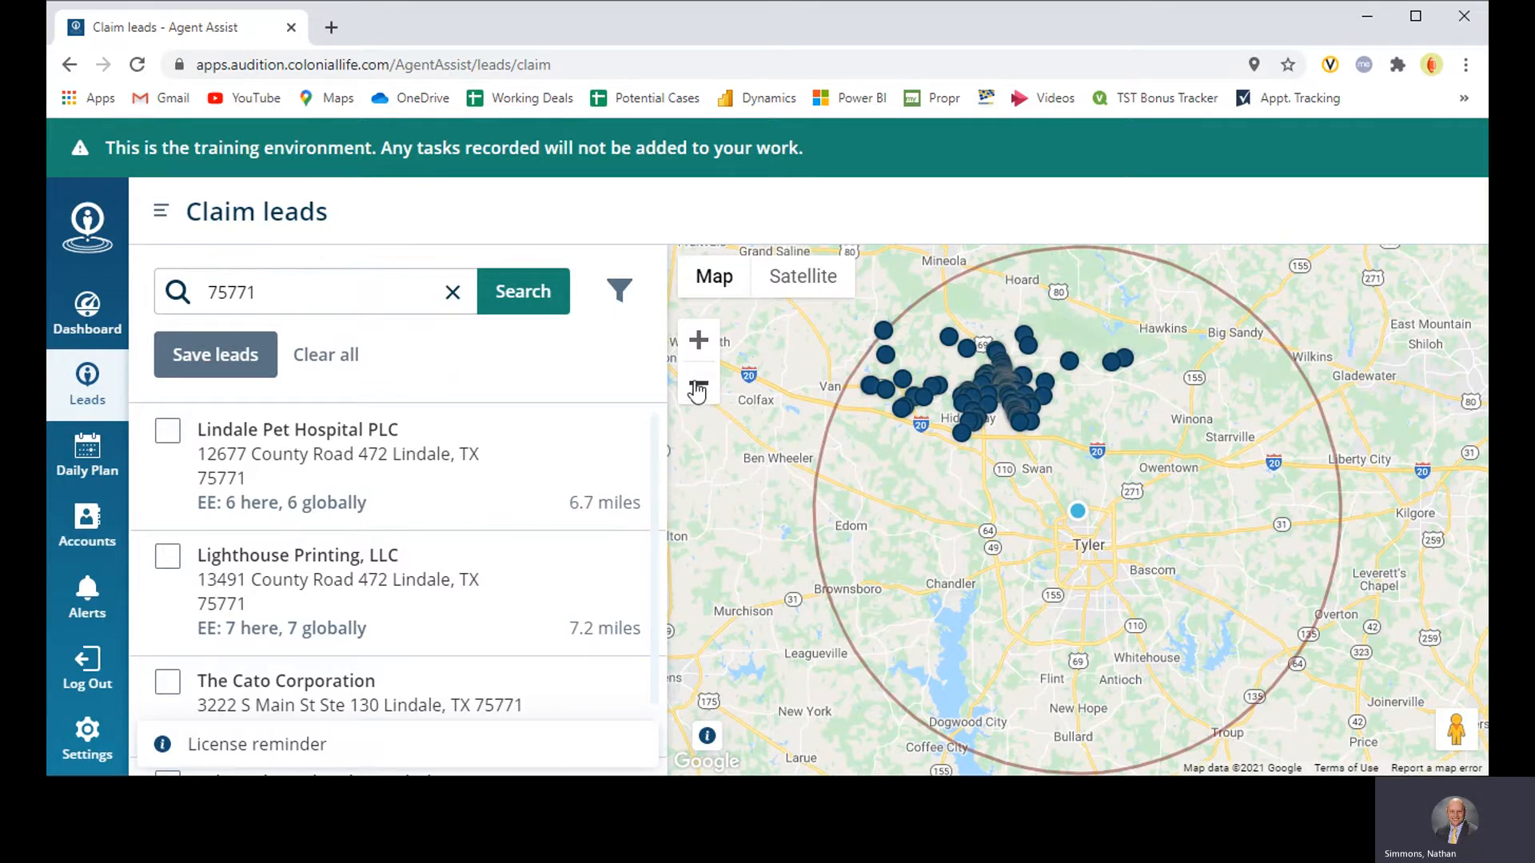
# Step: Check the leads around Lindale on the map, and open the lead filters to look through the available criteria
pyautogui.click(698, 341)
pyautogui.moveTo(1008, 480); pyautogui.dragTo(1165, 631)
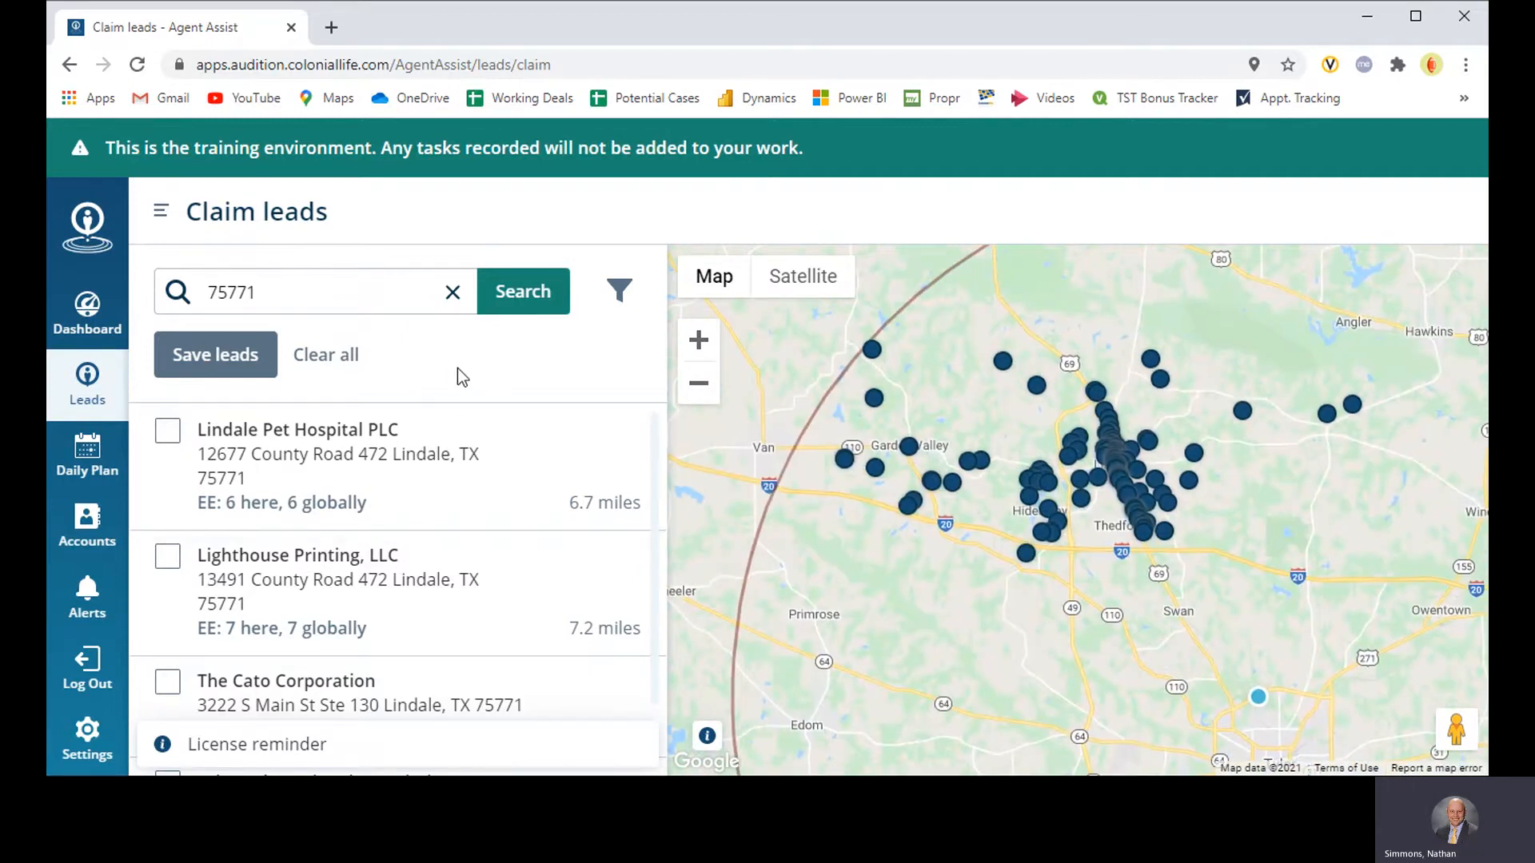
pyautogui.click(619, 289)
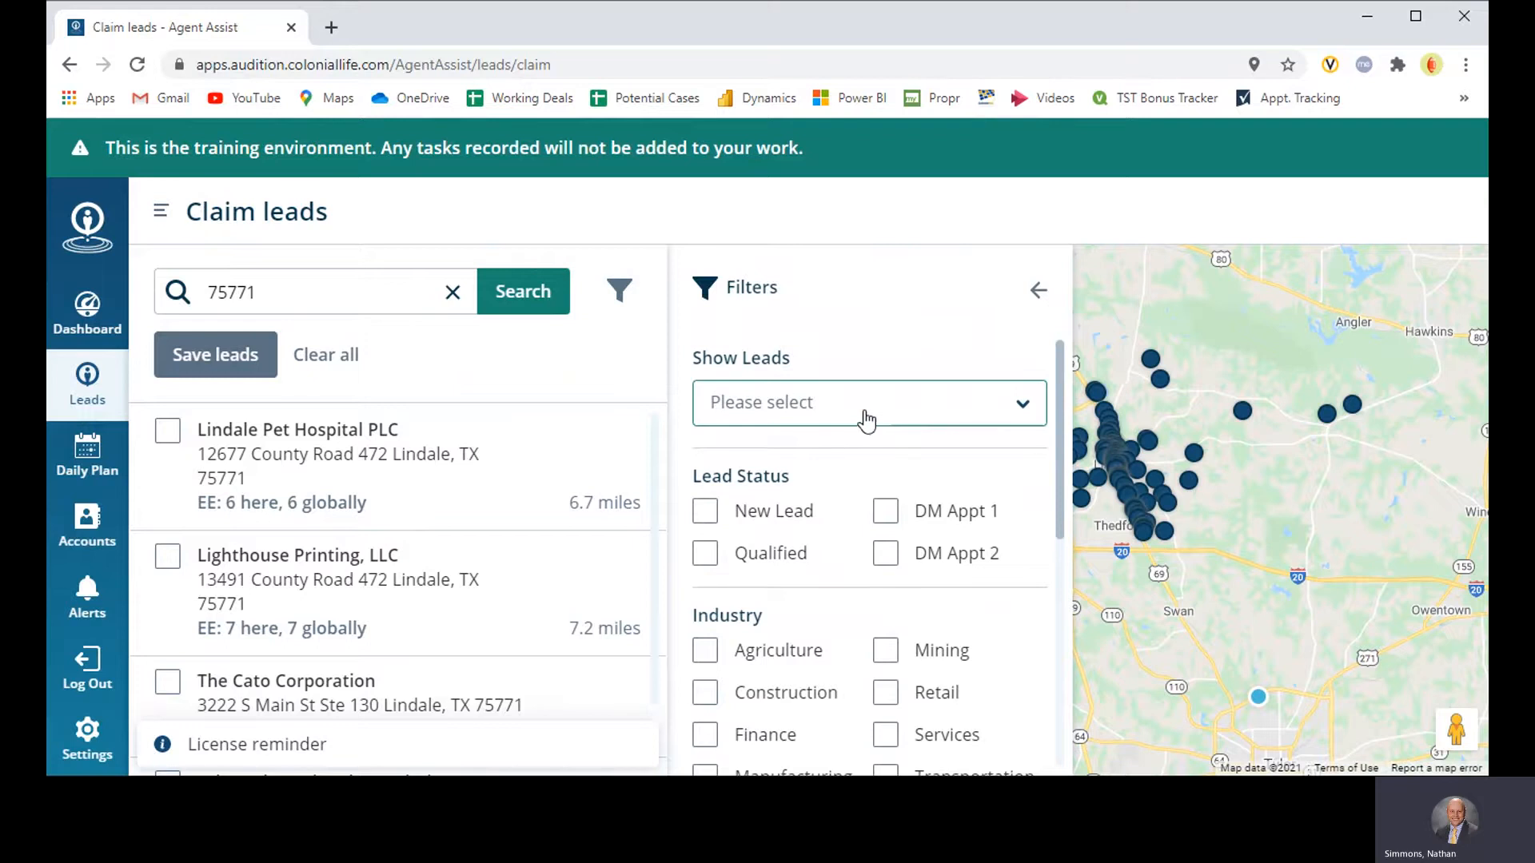
pyautogui.scroll(-1, 846, 486)
pyautogui.scroll(1, 846, 486)
# Step: Try the New Lead and Qualified lead status filters and clear both again
pyautogui.click(705, 516)
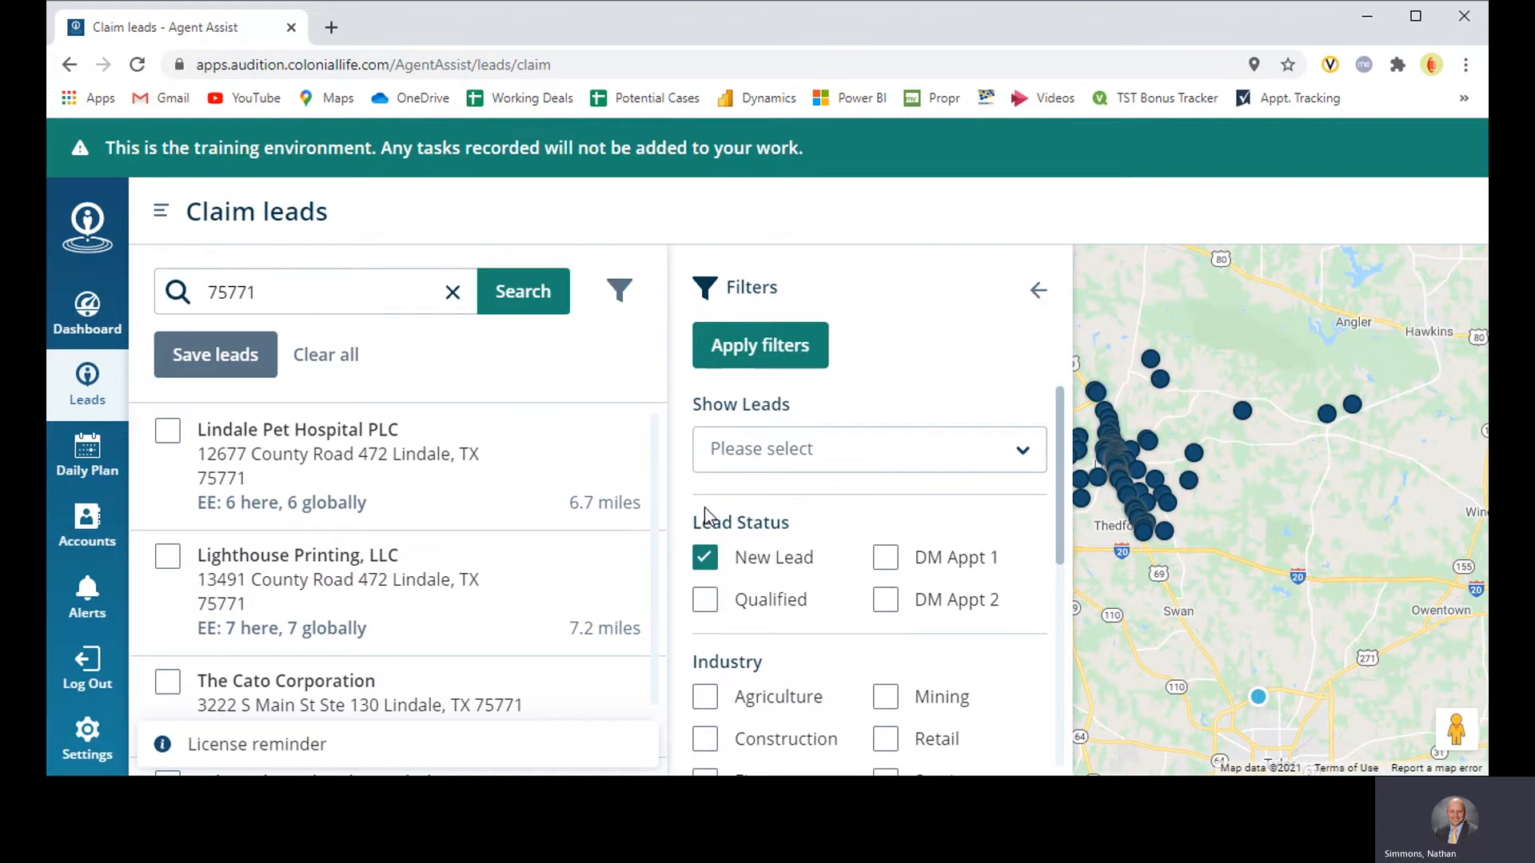
pyautogui.click(704, 600)
pyautogui.click(705, 599)
pyautogui.click(704, 557)
# Step: Select Construction, Manufacturing and Wholesale as the industry filters
pyautogui.scroll(-3, 834, 514)
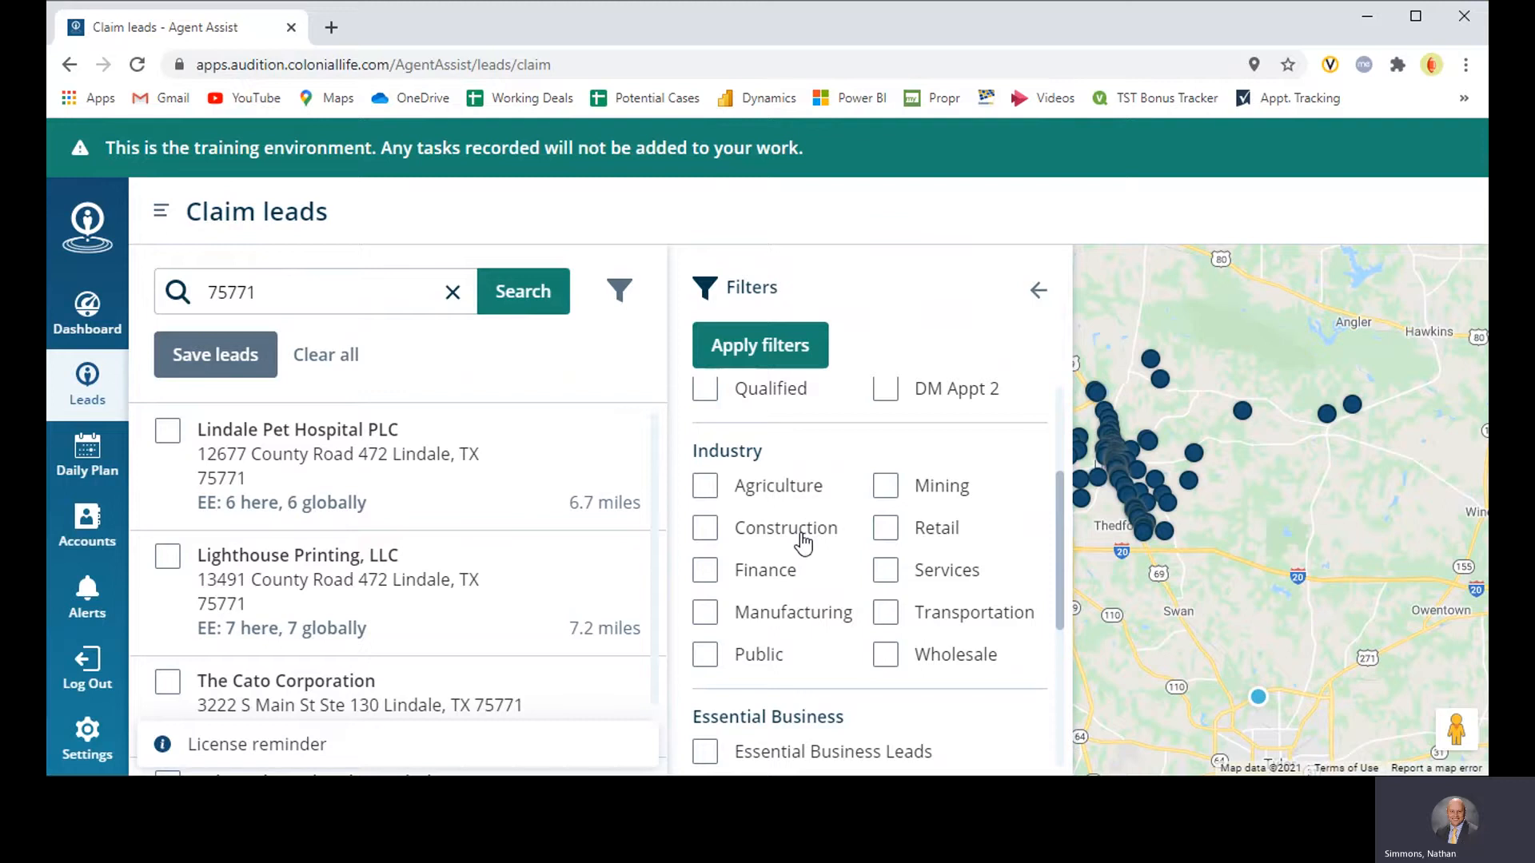
pyautogui.click(703, 533)
pyautogui.click(704, 613)
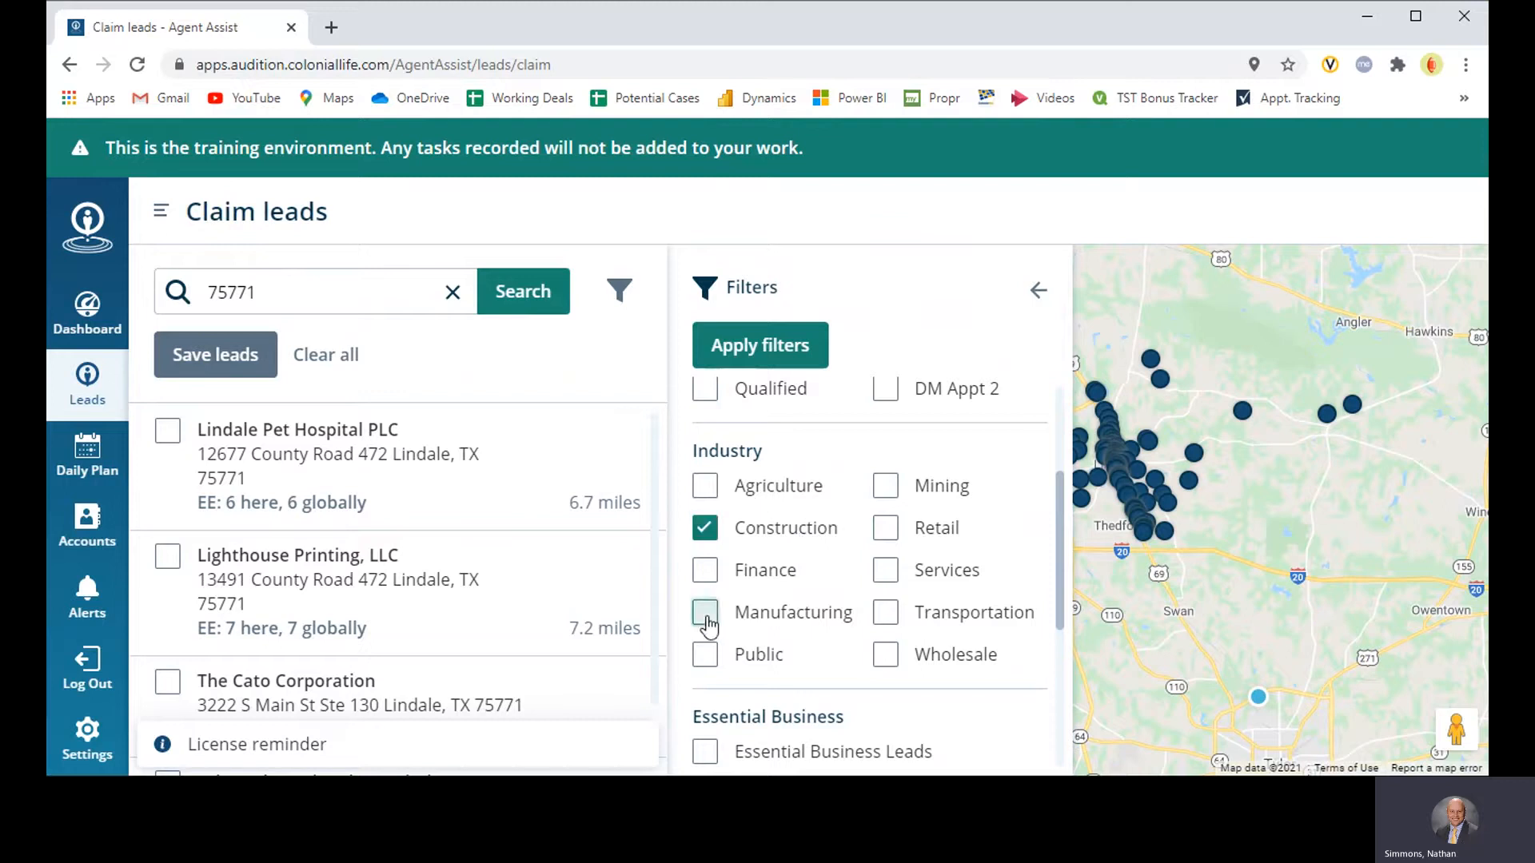
pyautogui.click(889, 662)
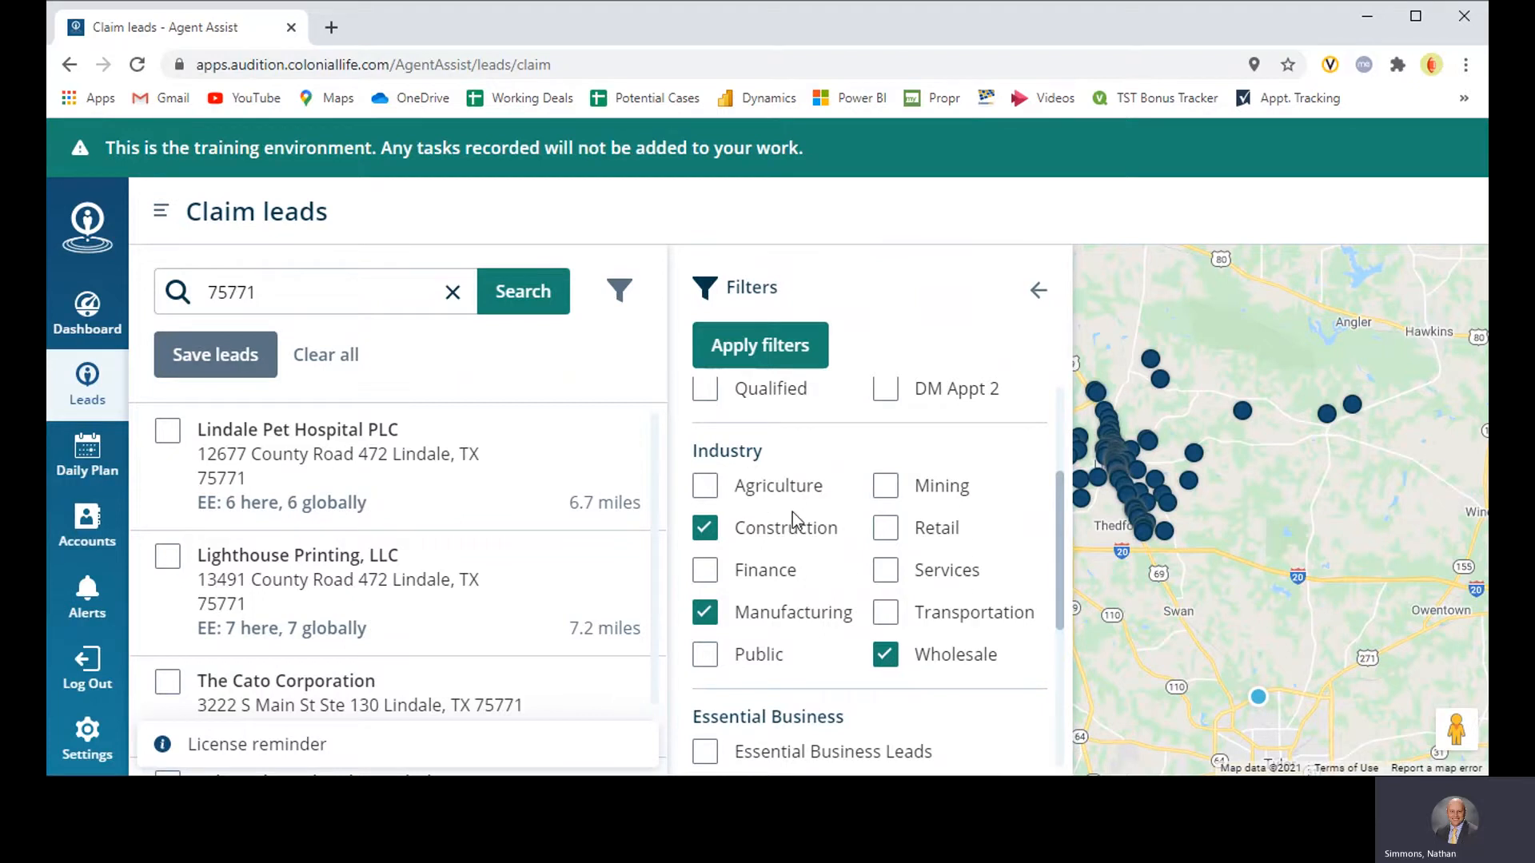
# Step: Try adding the Public industry filter, look at its extra options and clear it again
pyautogui.scroll(-1, 764, 487)
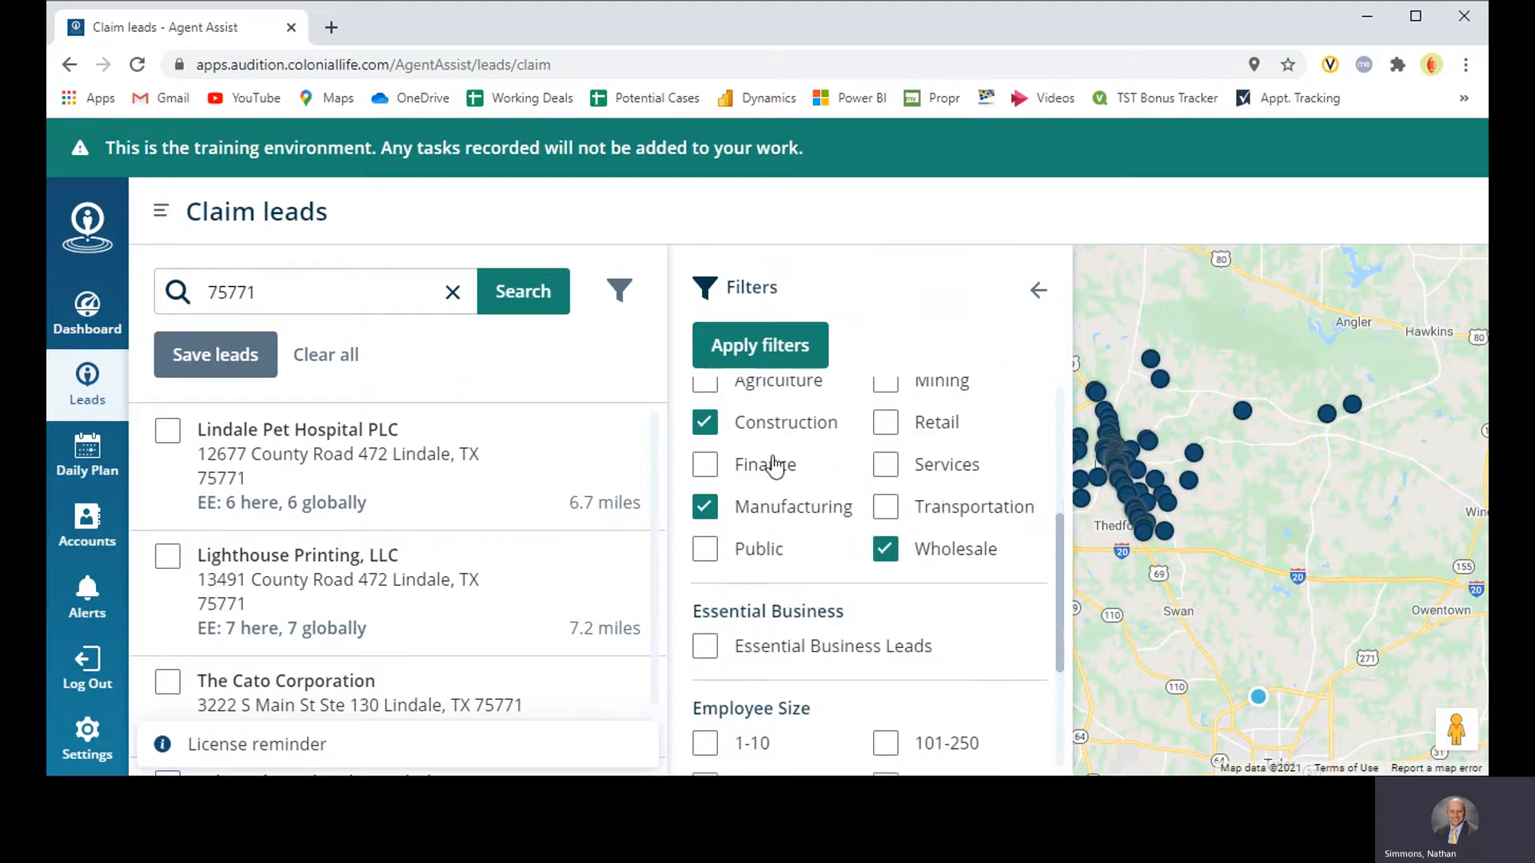
pyautogui.click(707, 551)
pyautogui.scroll(-1, 767, 528)
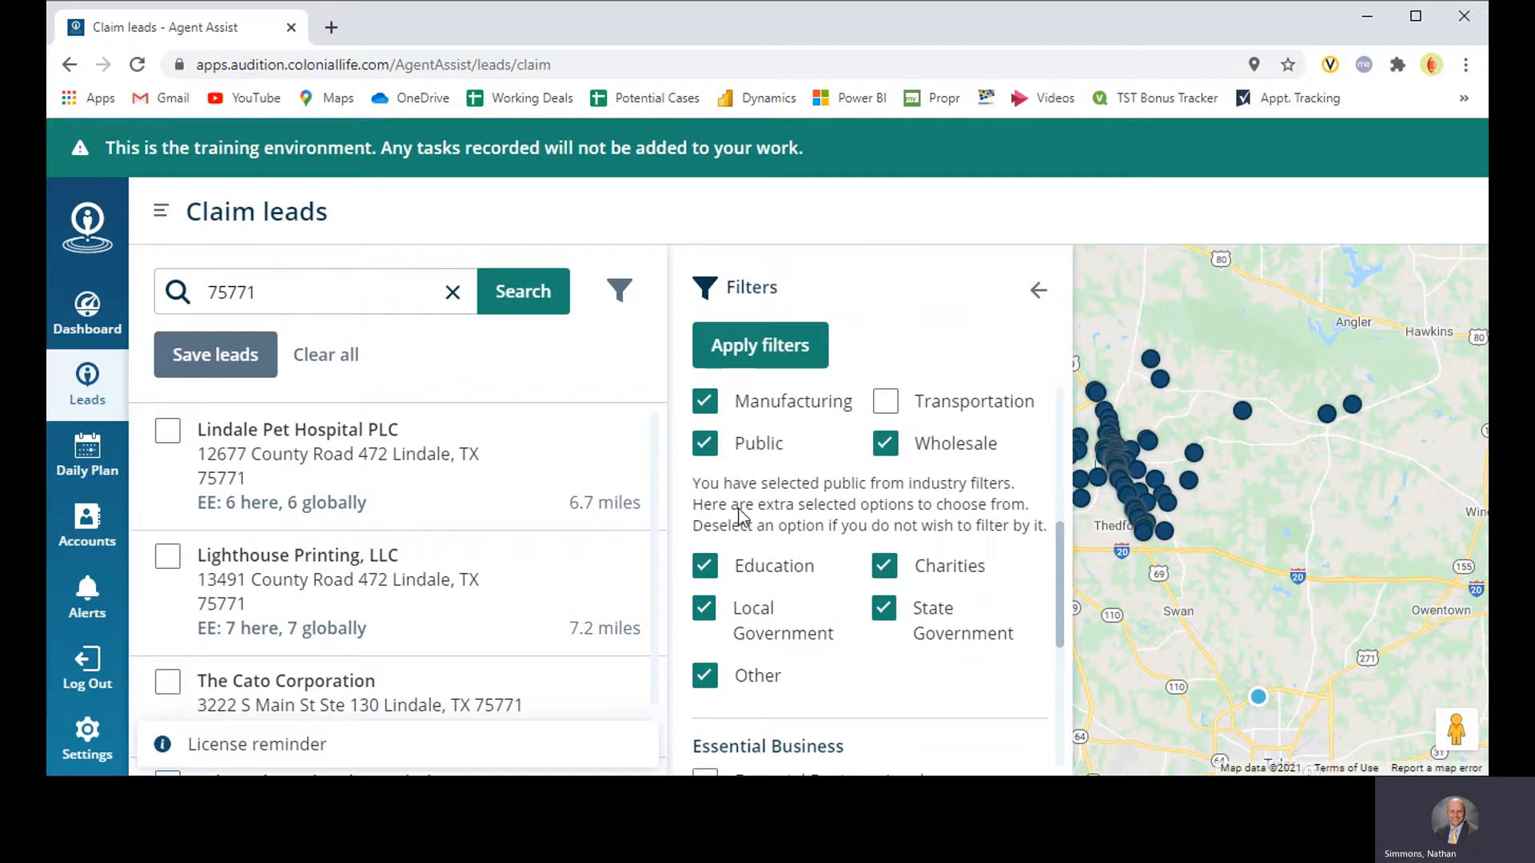
pyautogui.click(704, 443)
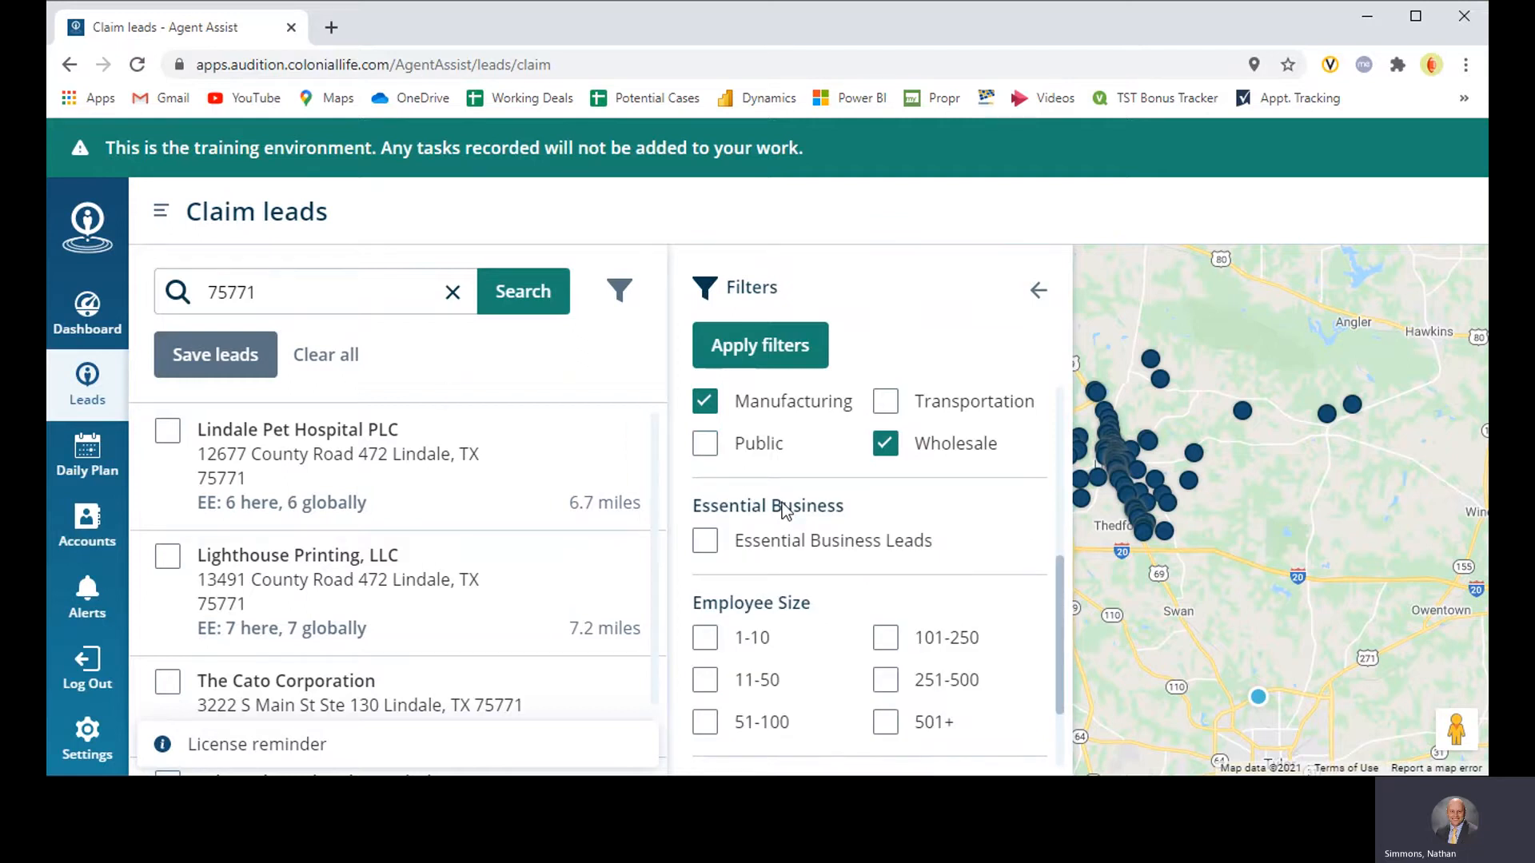
# Step: Try the employee size filters 1-10, 11-50, 251-500 and 501+ and clear all of them again
pyautogui.scroll(-1, 812, 499)
pyautogui.scroll(1, 795, 515)
pyautogui.scroll(-1, 795, 515)
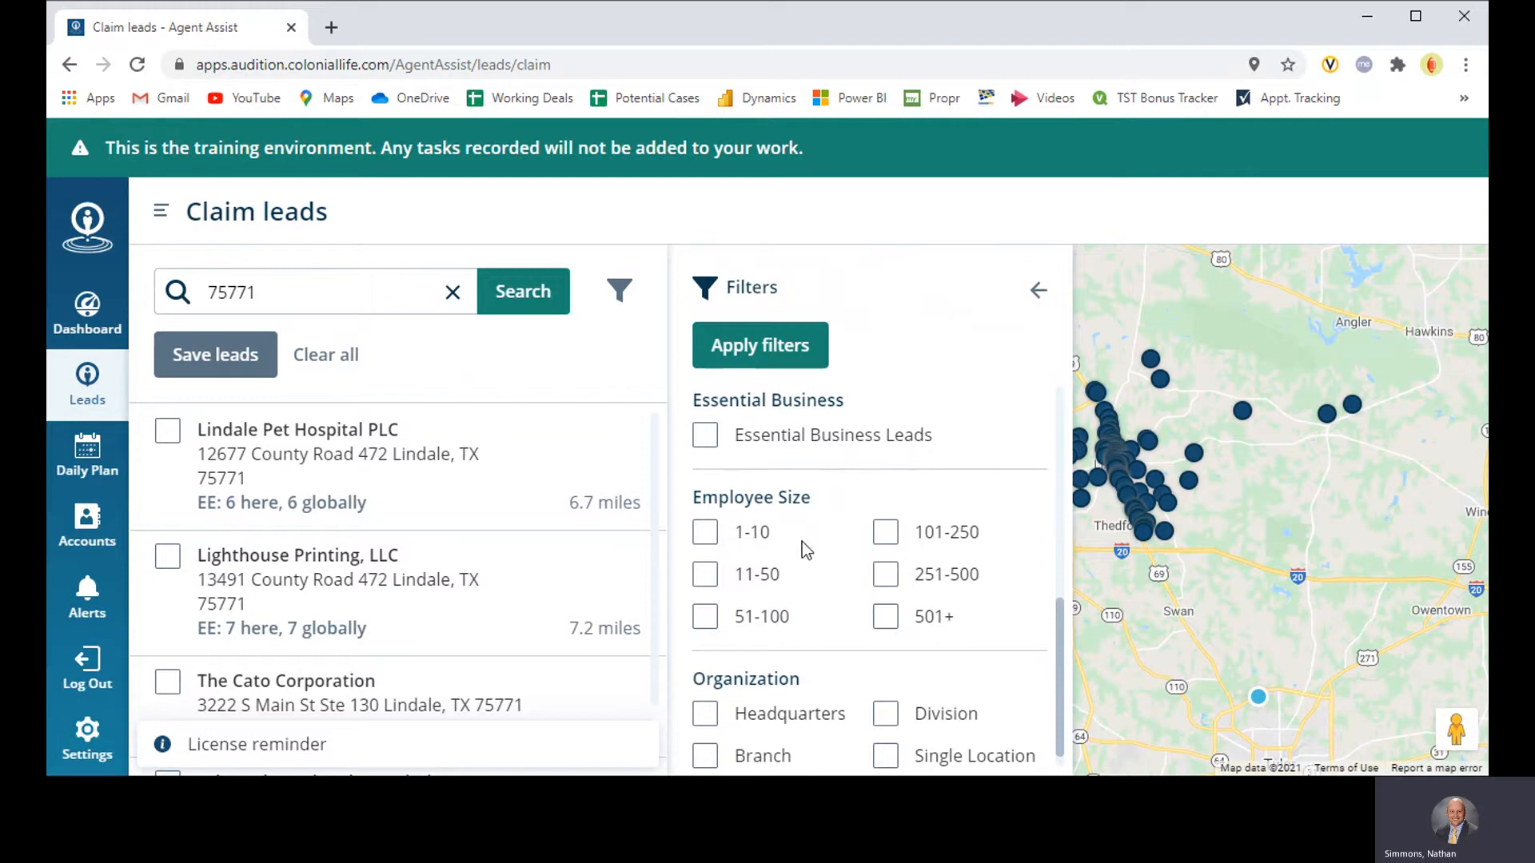
pyautogui.click(717, 540)
pyautogui.click(707, 579)
pyautogui.click(703, 537)
pyautogui.click(707, 574)
pyautogui.click(903, 577)
pyautogui.click(888, 622)
pyautogui.click(888, 586)
pyautogui.click(884, 620)
# Step: Select Headquarters and Single Location as organization filters, and review the chosen lead status and industry filters
pyautogui.scroll(-1, 836, 521)
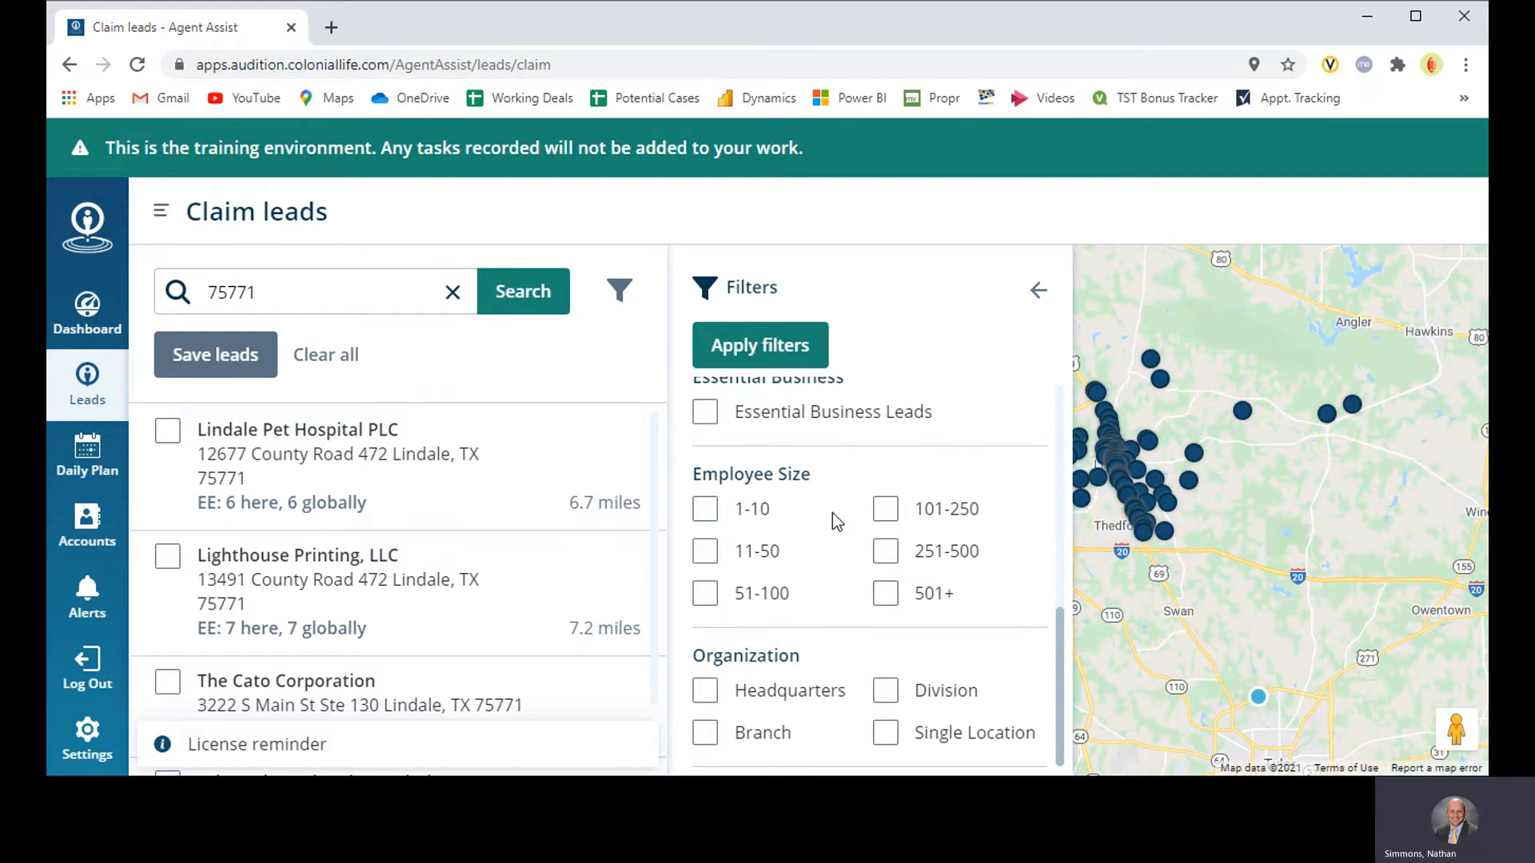
pyautogui.click(706, 697)
pyautogui.click(886, 735)
pyautogui.scroll(5, 833, 539)
pyautogui.scroll(2, 832, 539)
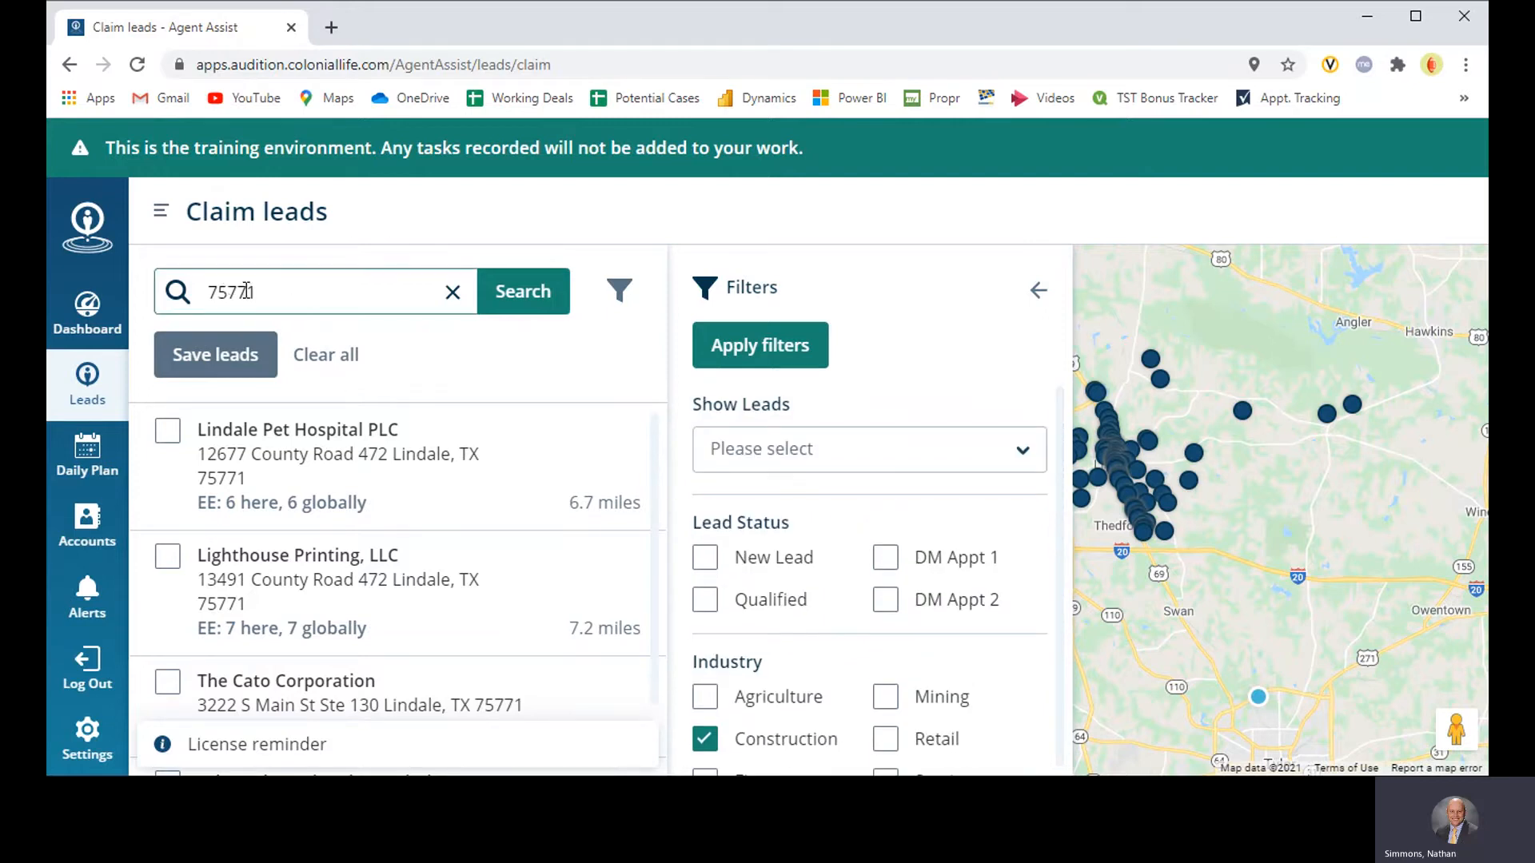
pyautogui.scroll(-3, 774, 544)
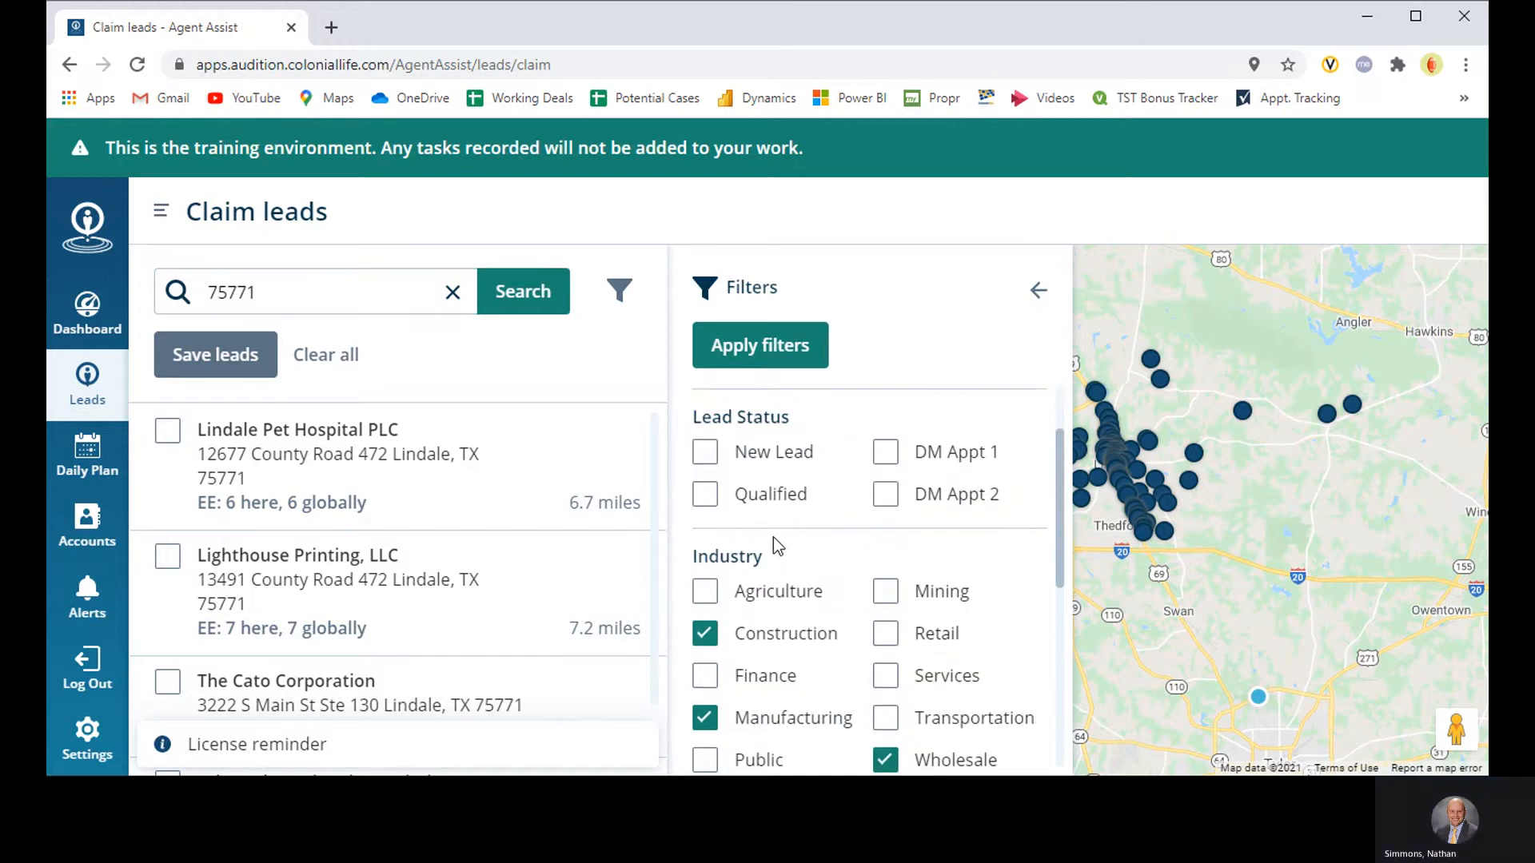
# Step: Review the chosen lead status, industry, employee size and organization filters, apply them to the 75771 leads and close the filter settings
pyautogui.scroll(3, 774, 544)
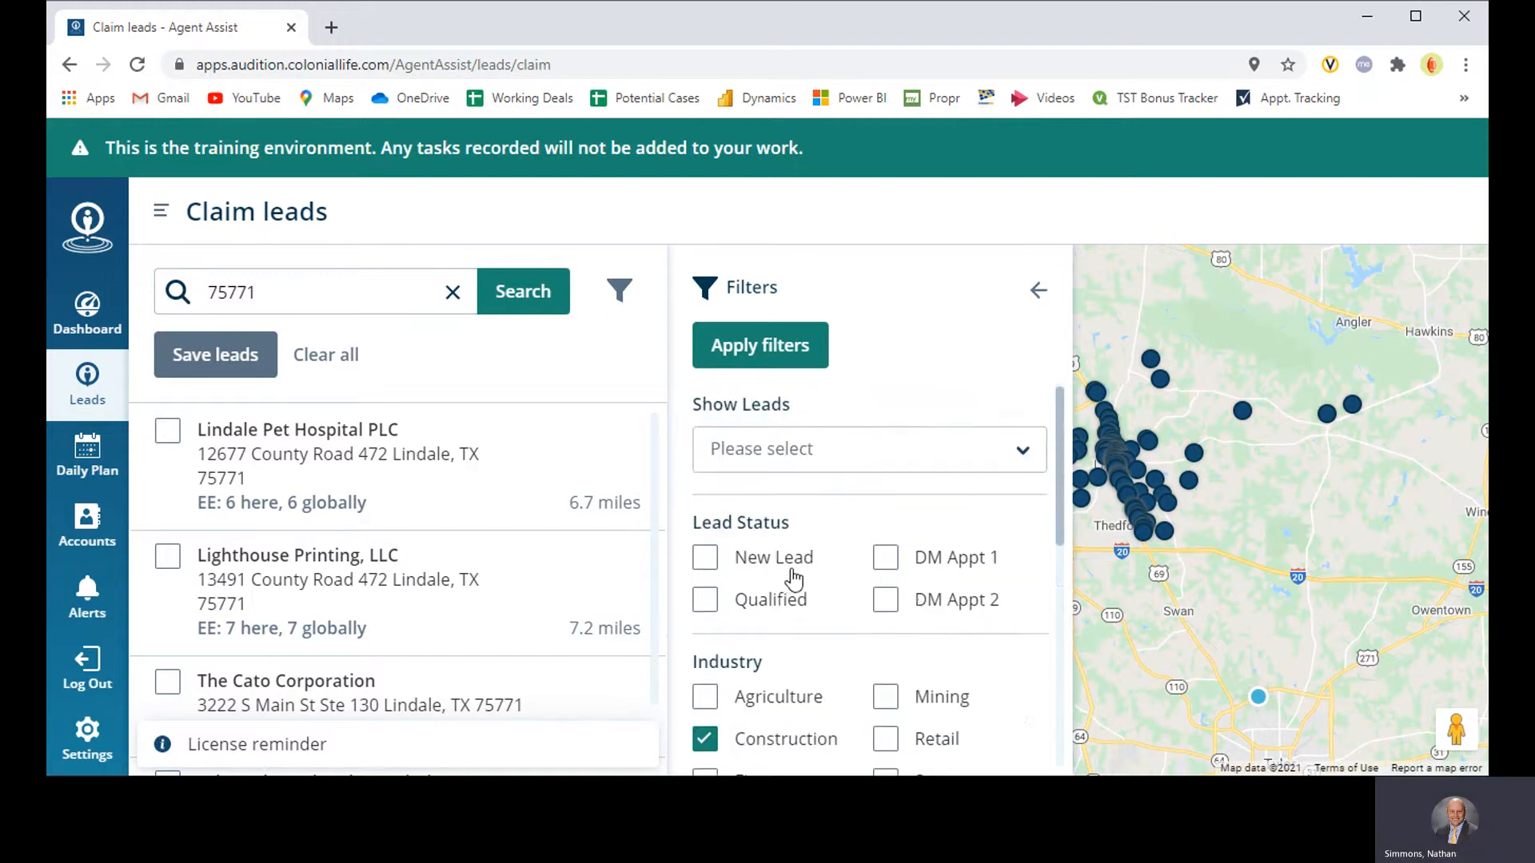
pyautogui.scroll(-3, 793, 543)
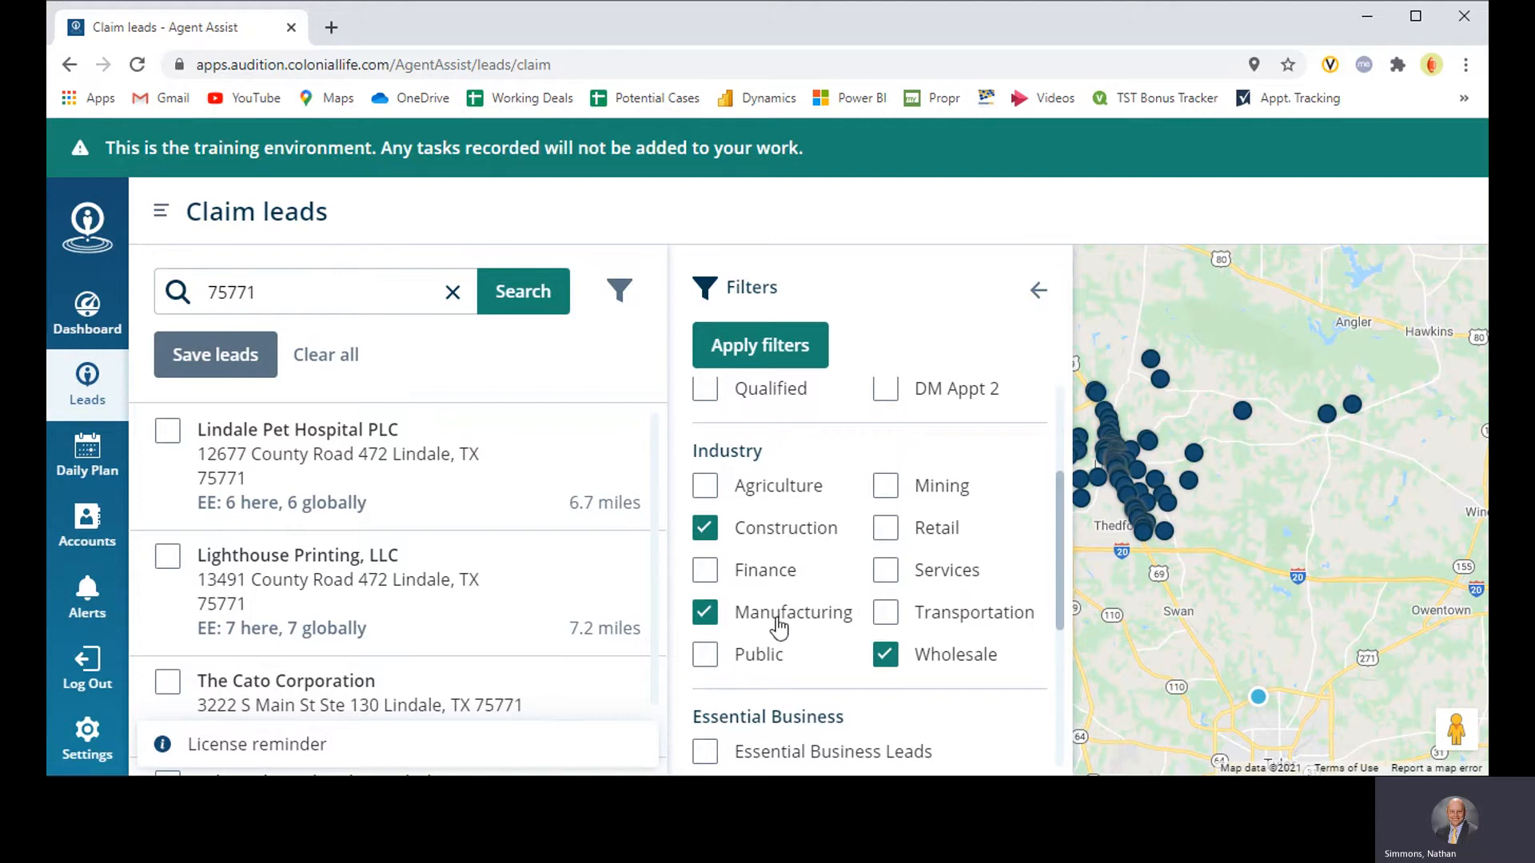
pyautogui.scroll(-1, 790, 618)
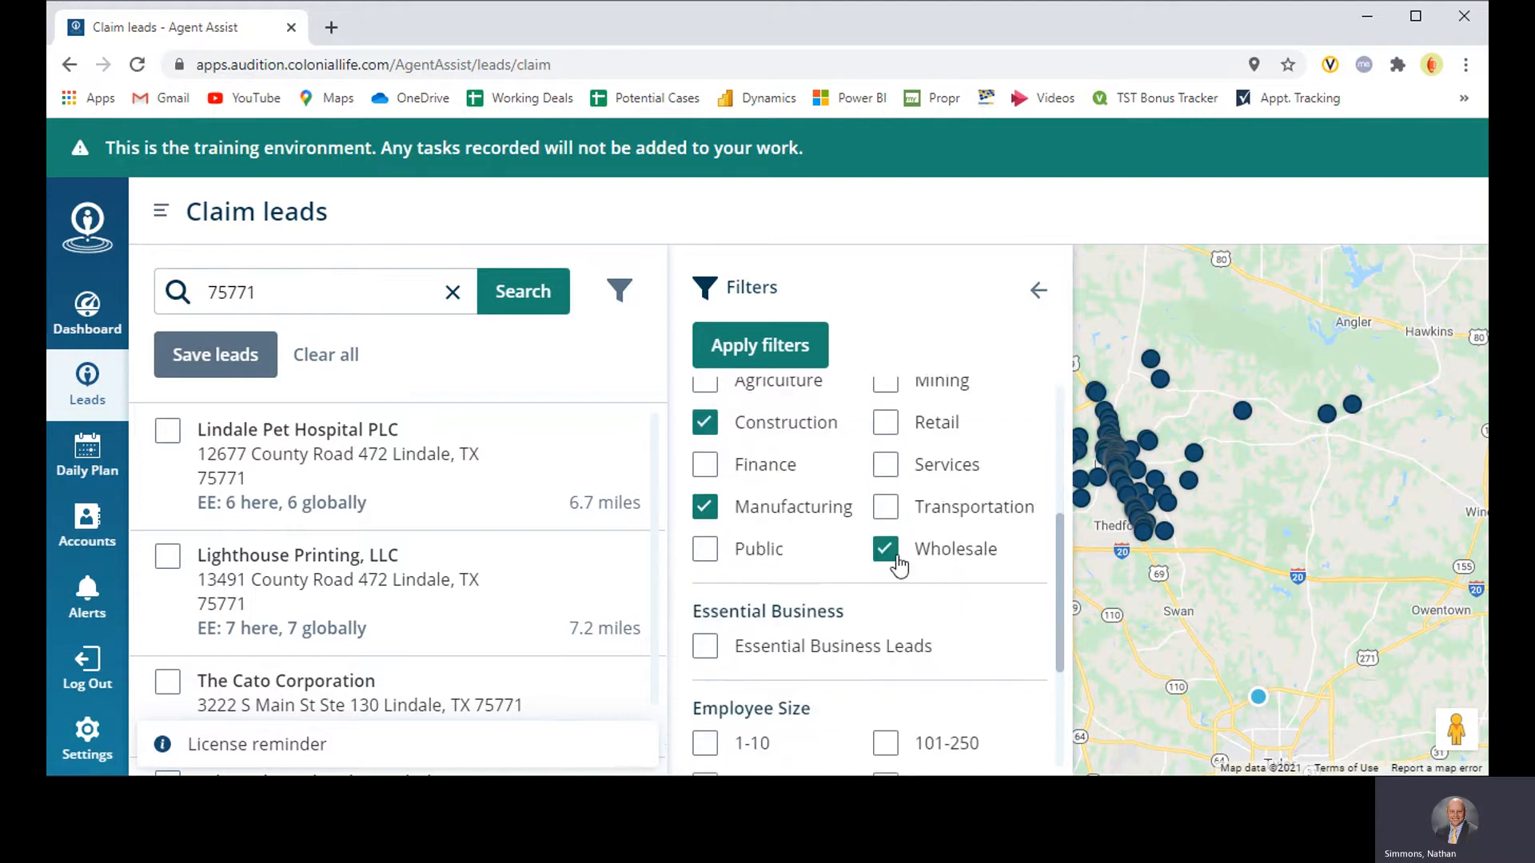
pyautogui.scroll(-3, 831, 537)
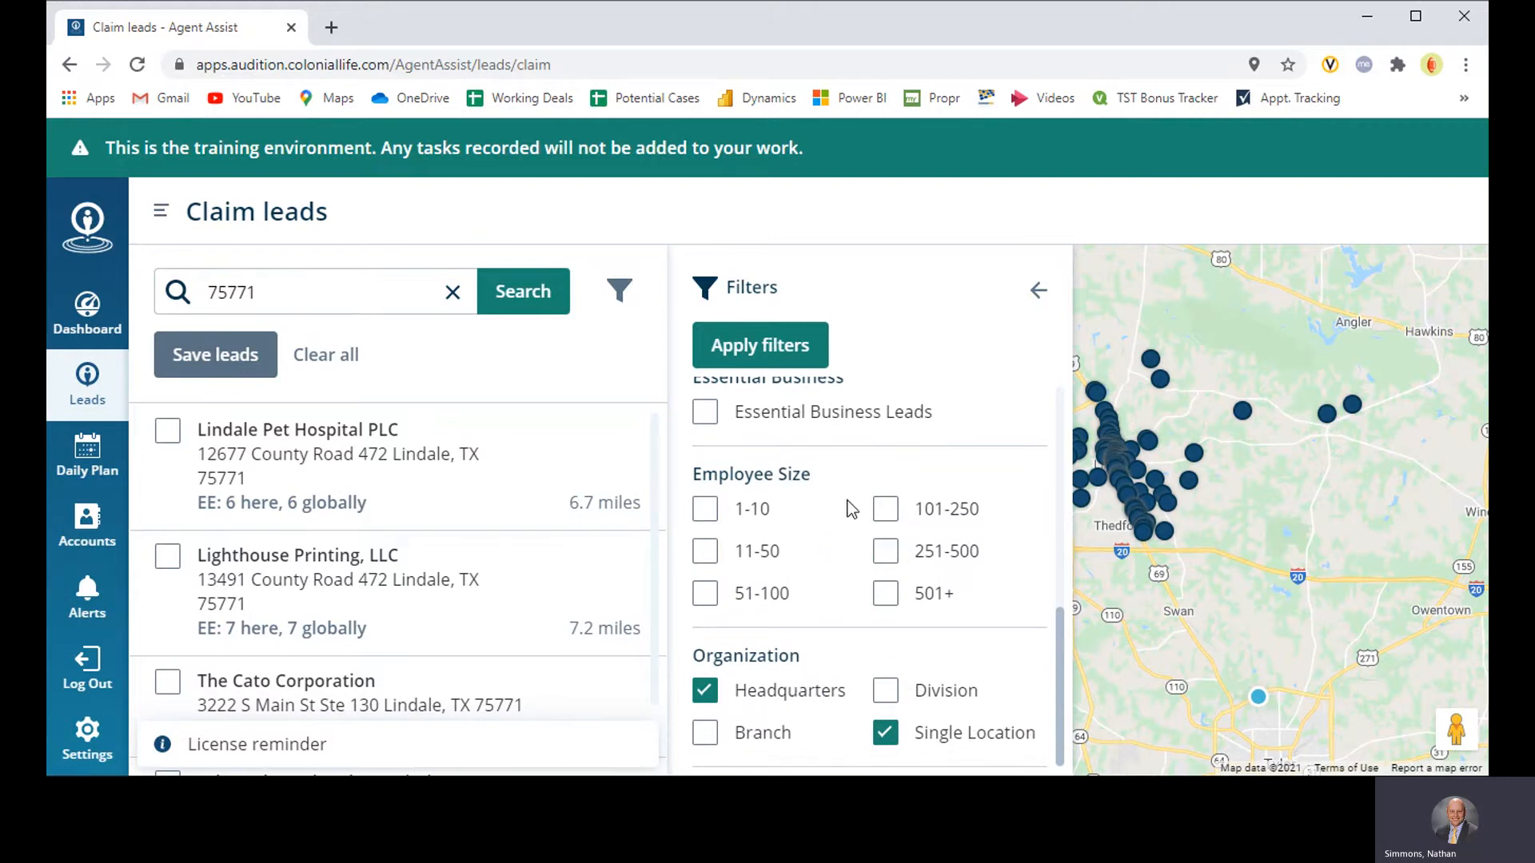
pyautogui.click(791, 351)
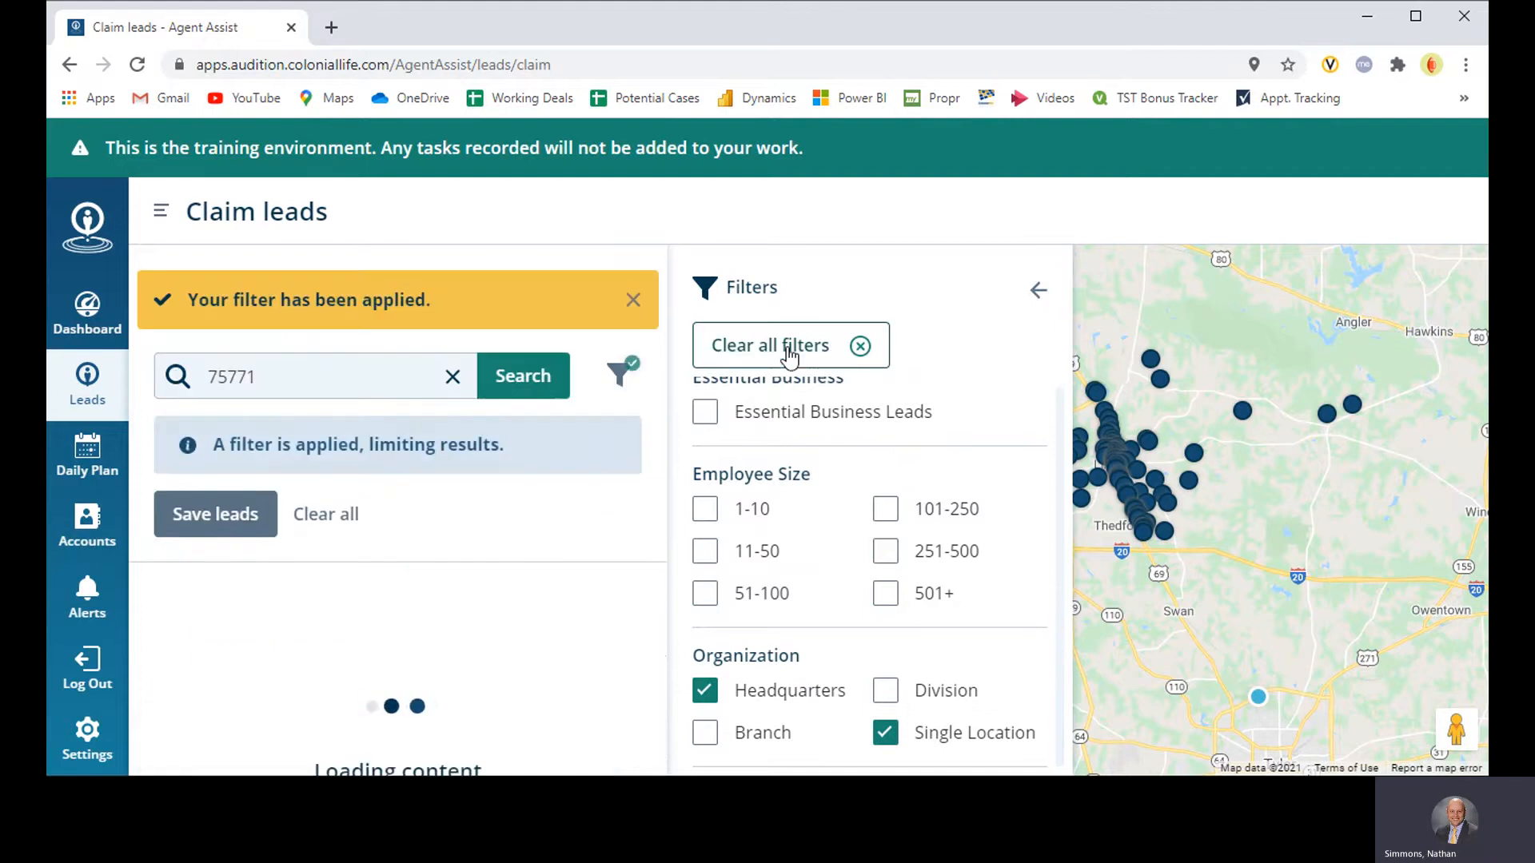
pyautogui.click(1039, 292)
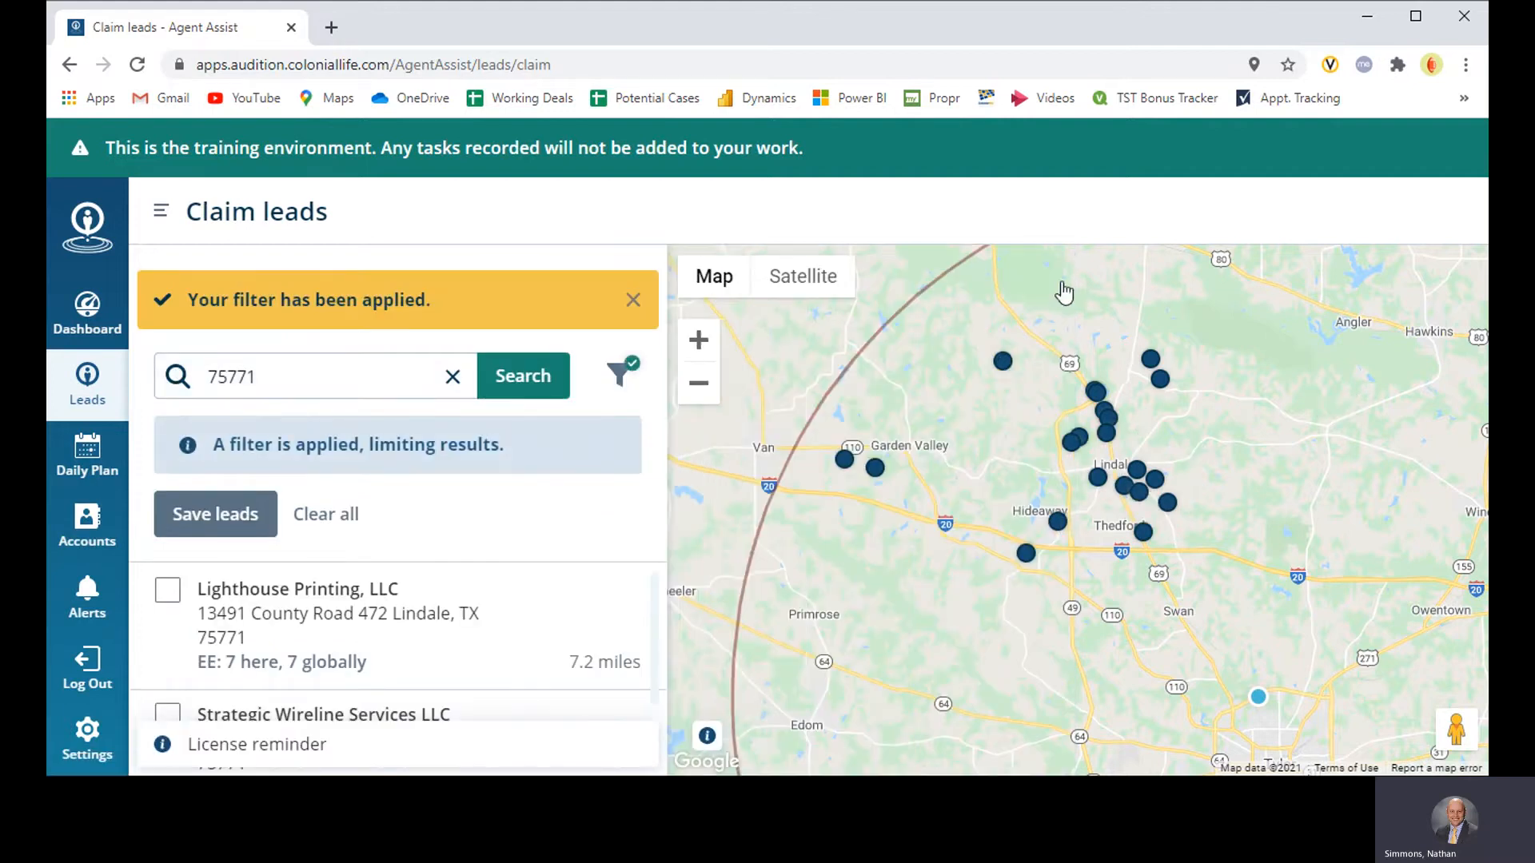
# Step: Select the leads Lighthouse Printing, LLC, Strategic Wireline Services LLC, Stampede Feed & AG Supply LLC and Danco Packaging Inc for claiming
pyautogui.moveTo(1258, 476); pyautogui.dragTo(1197, 478)
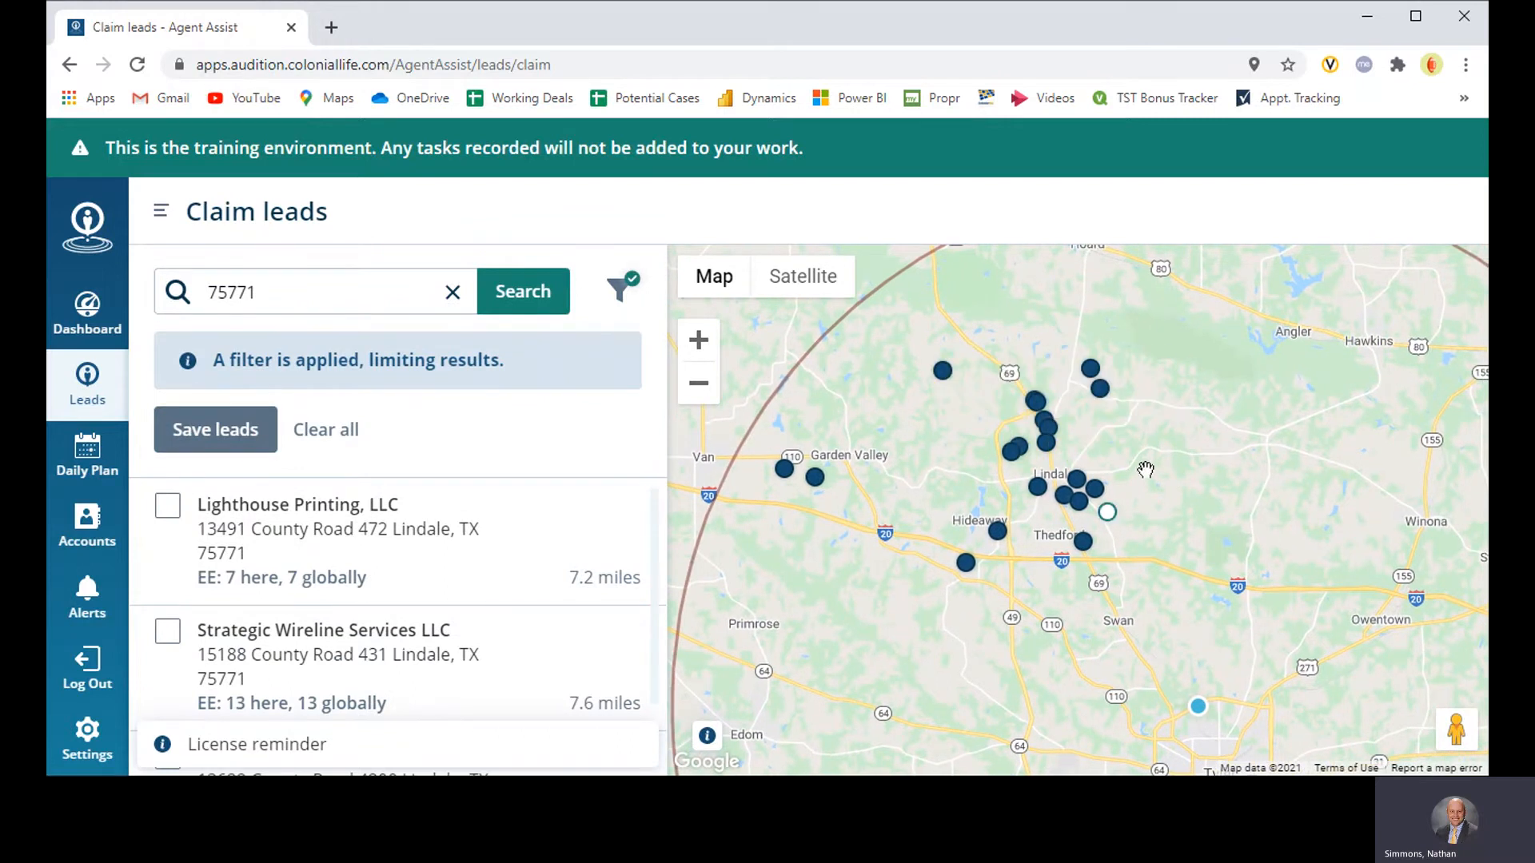
pyautogui.click(169, 510)
pyautogui.click(167, 631)
pyautogui.scroll(-1, 319, 592)
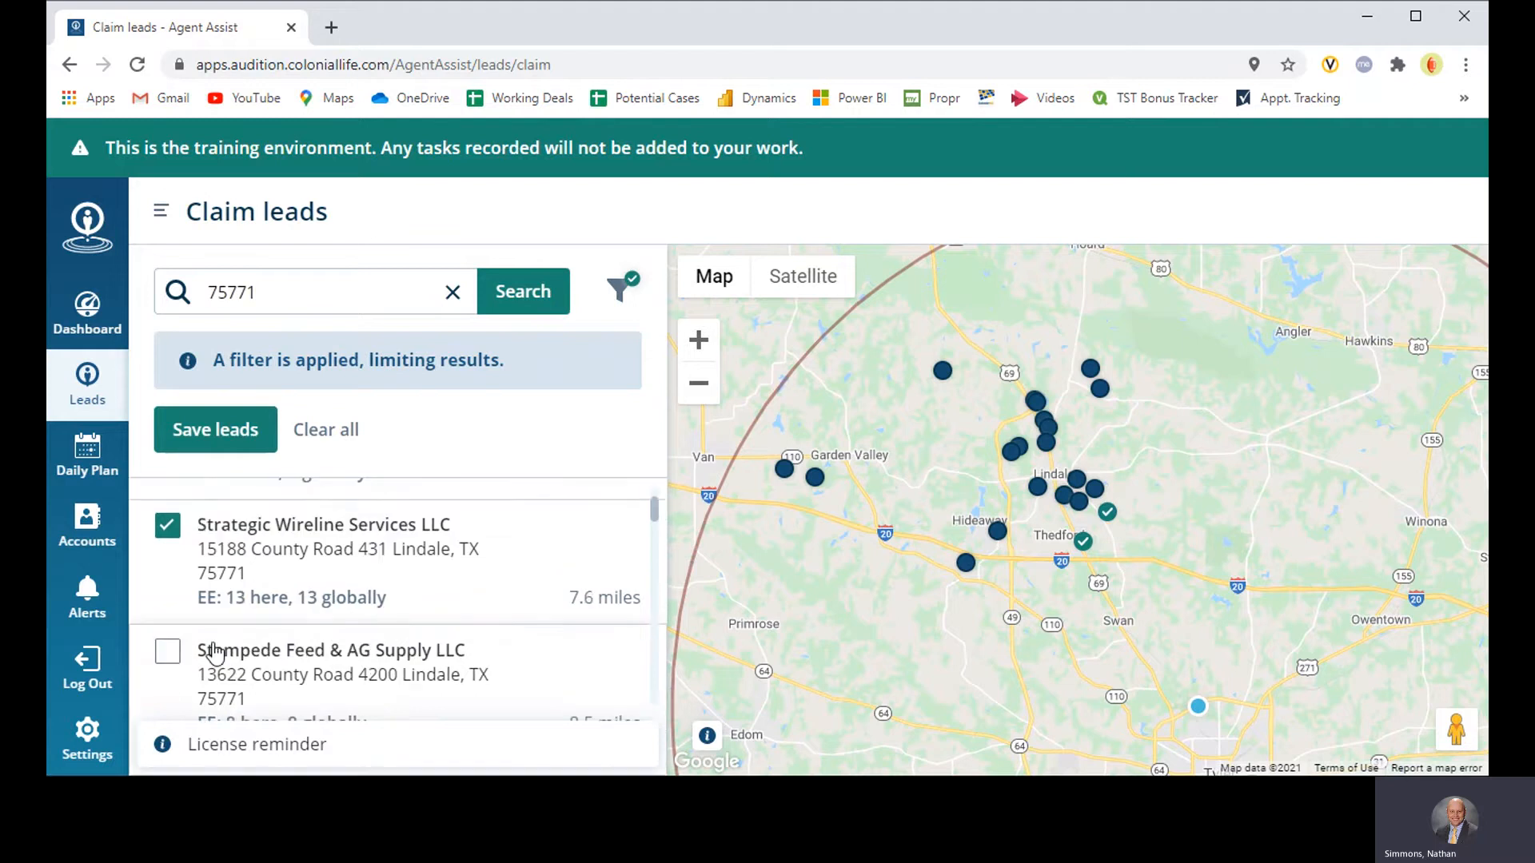
pyautogui.click(168, 652)
pyautogui.scroll(-1, 167, 651)
pyautogui.click(167, 698)
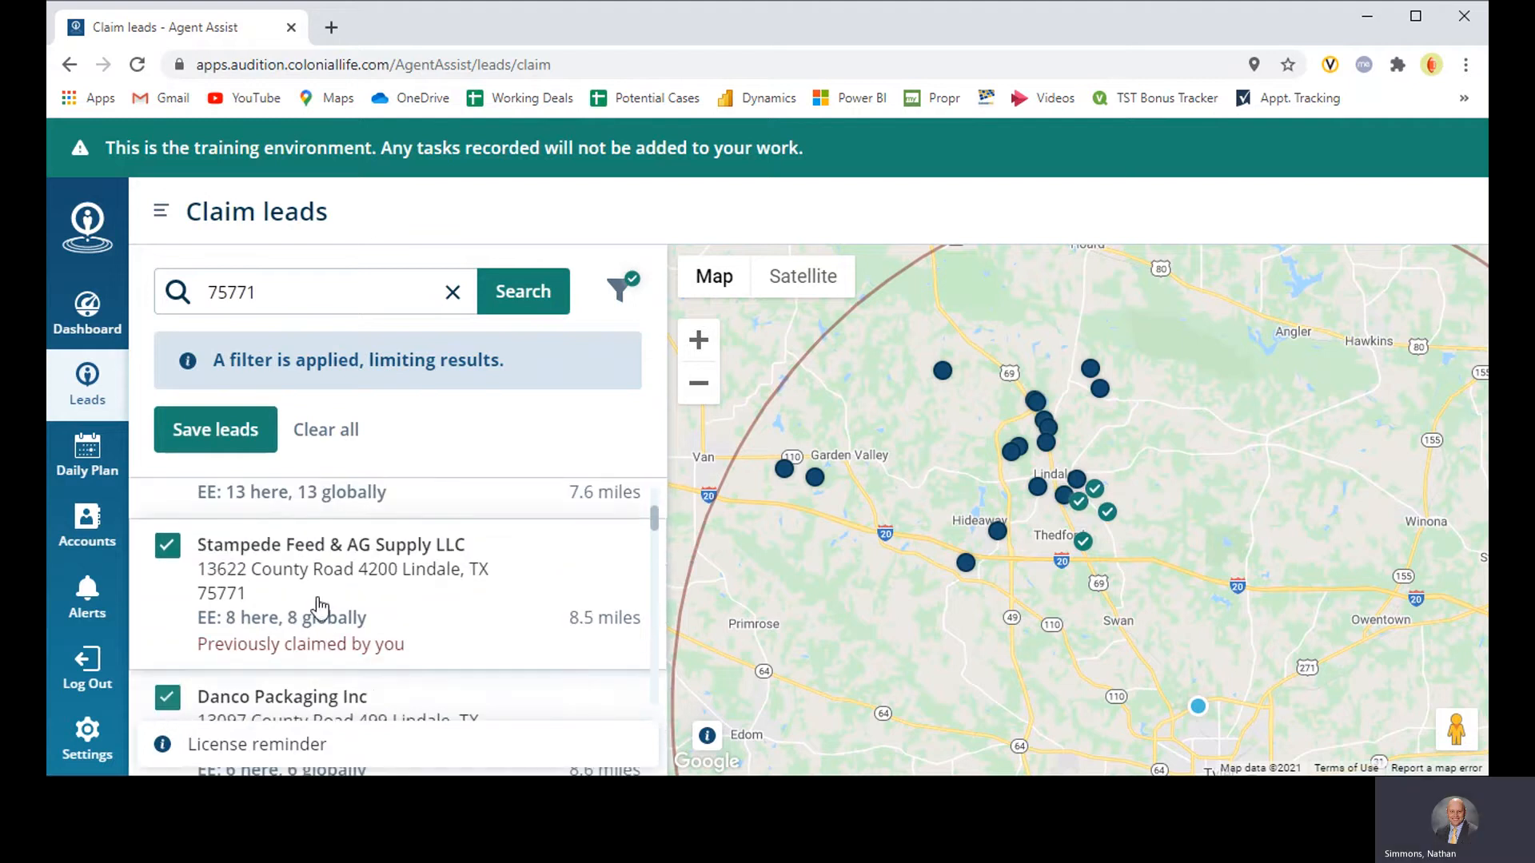
# Step: Add Davis-Carroll Roses Usa, Inc, the lead listed directly after it and Tma, Inc. to the selection, and save the selected leads
pyautogui.scroll(-2, 208, 671)
pyautogui.click(167, 612)
pyautogui.scroll(-1, 276, 574)
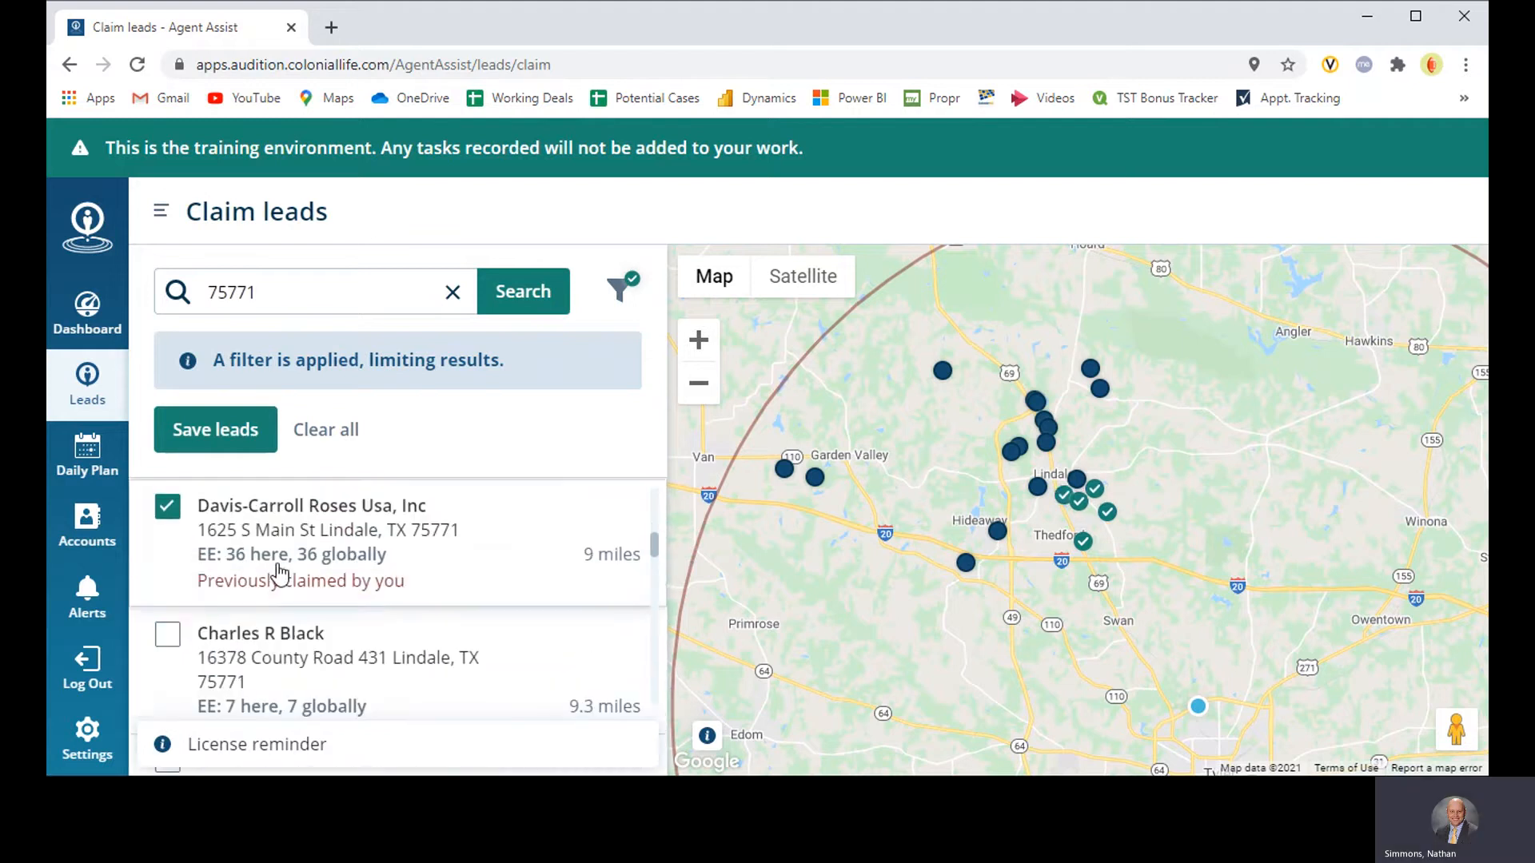
pyautogui.click(170, 634)
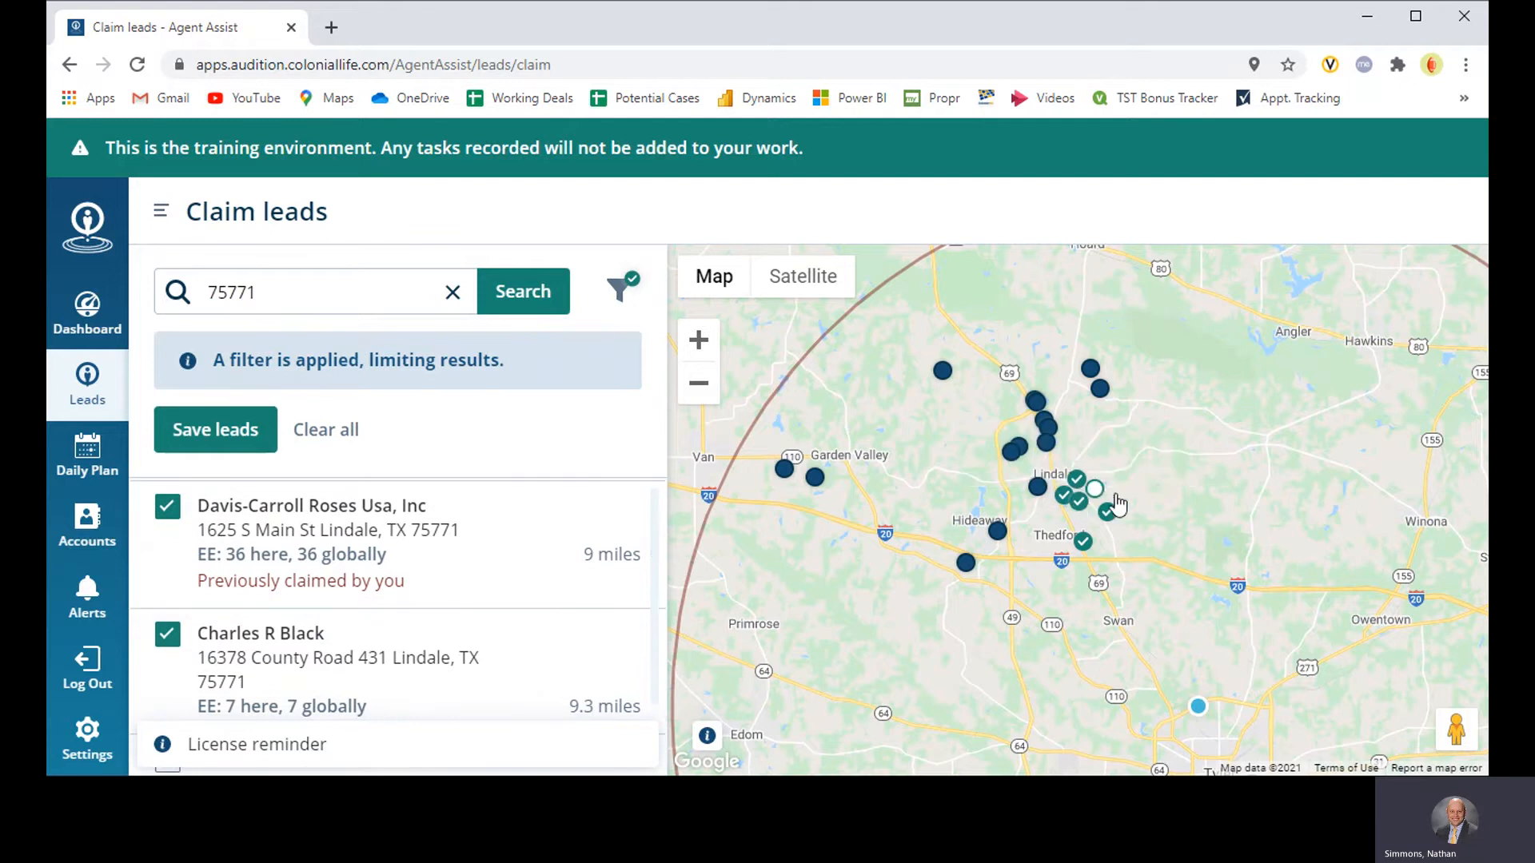
pyautogui.scroll(-1, 262, 662)
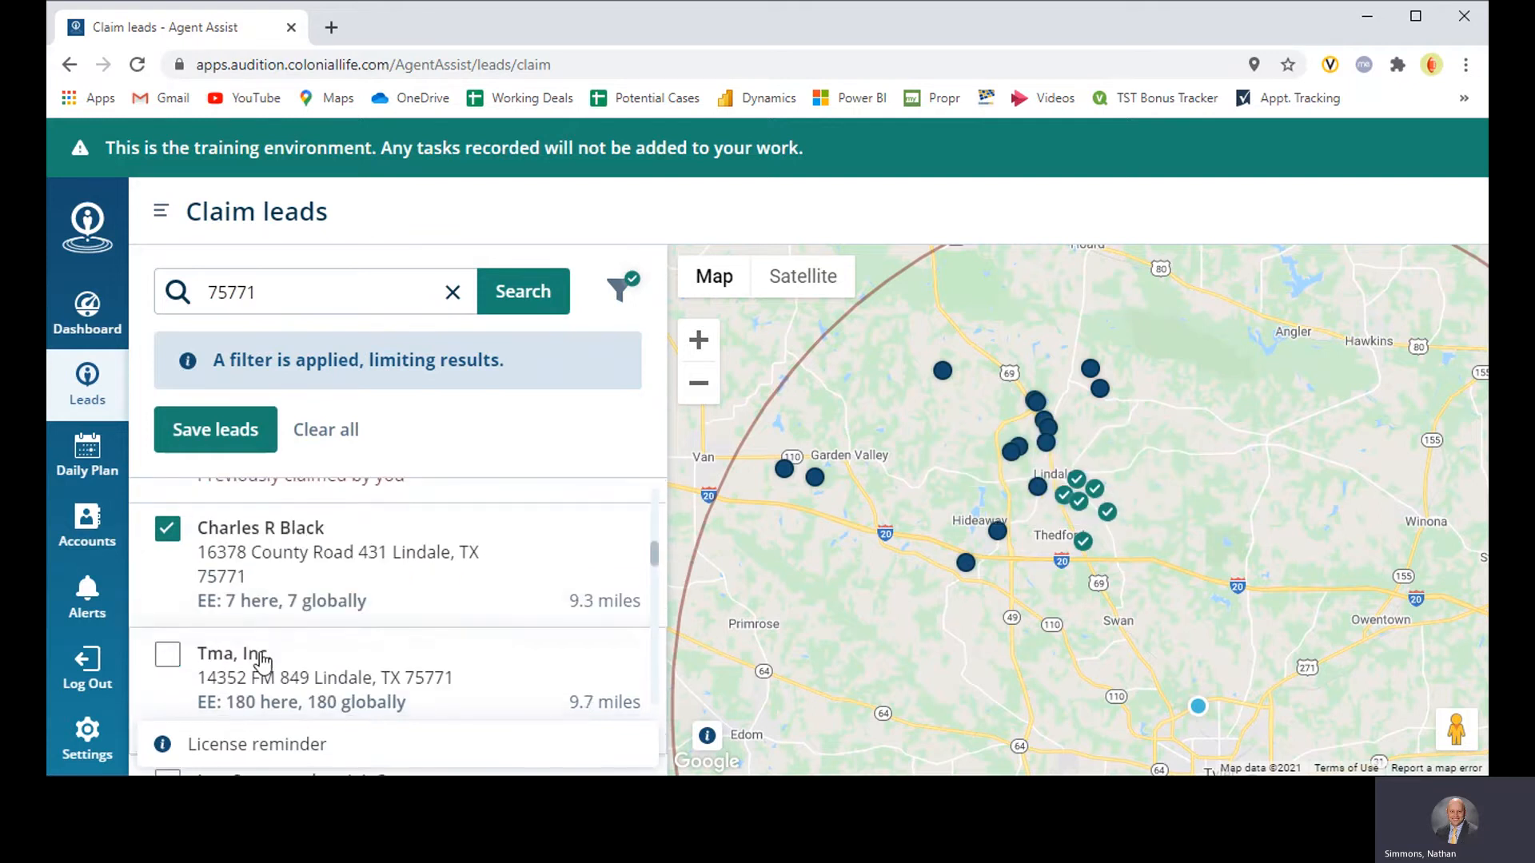
pyautogui.click(169, 660)
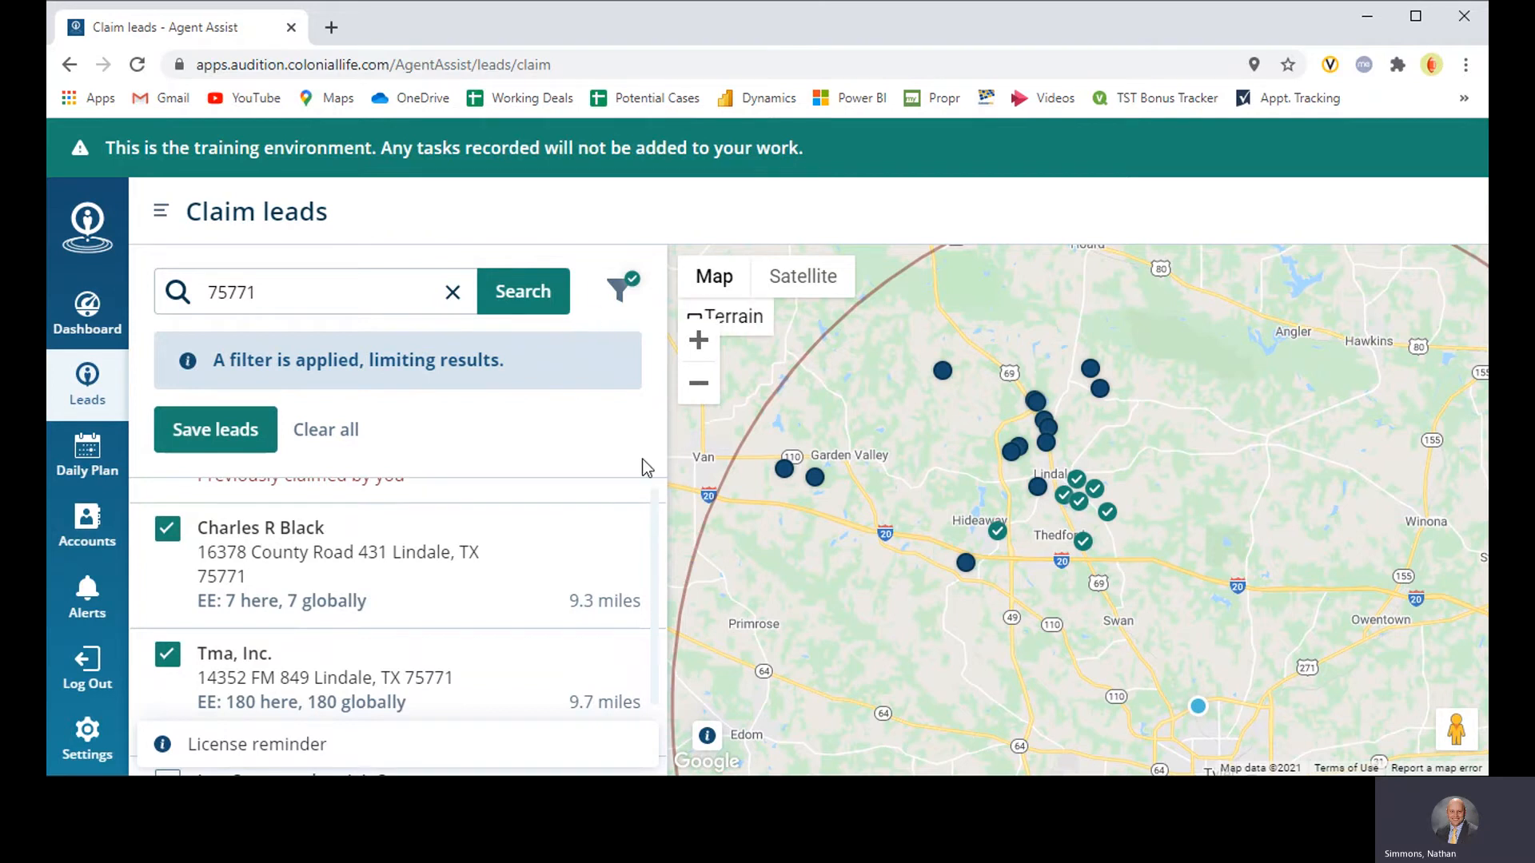
pyautogui.click(245, 434)
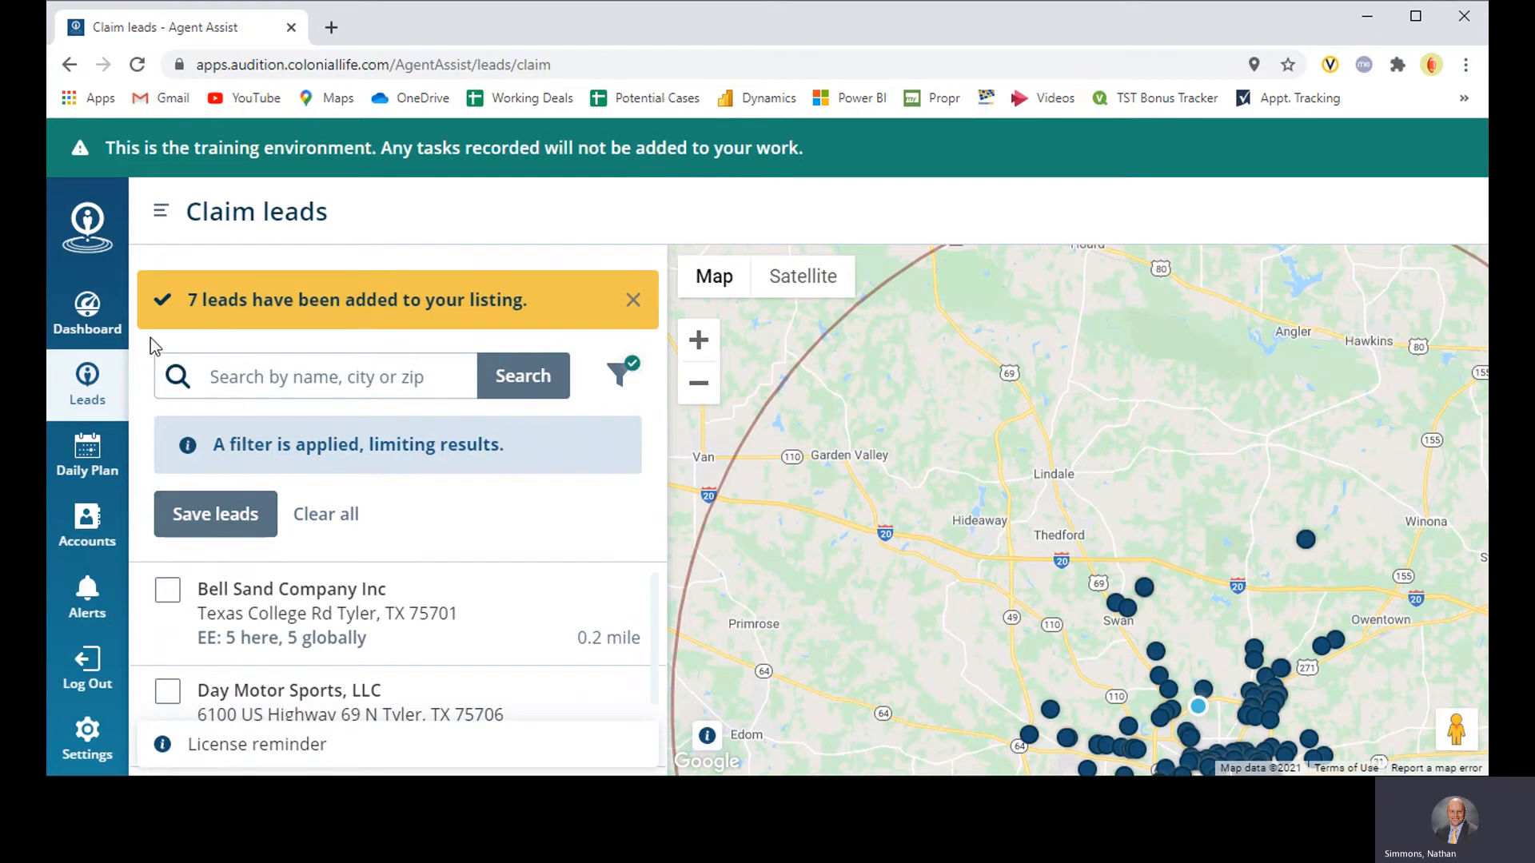
# Step: Go to My leads and examine the newly claimed lead pins around Lindale on the map
pyautogui.click(163, 211)
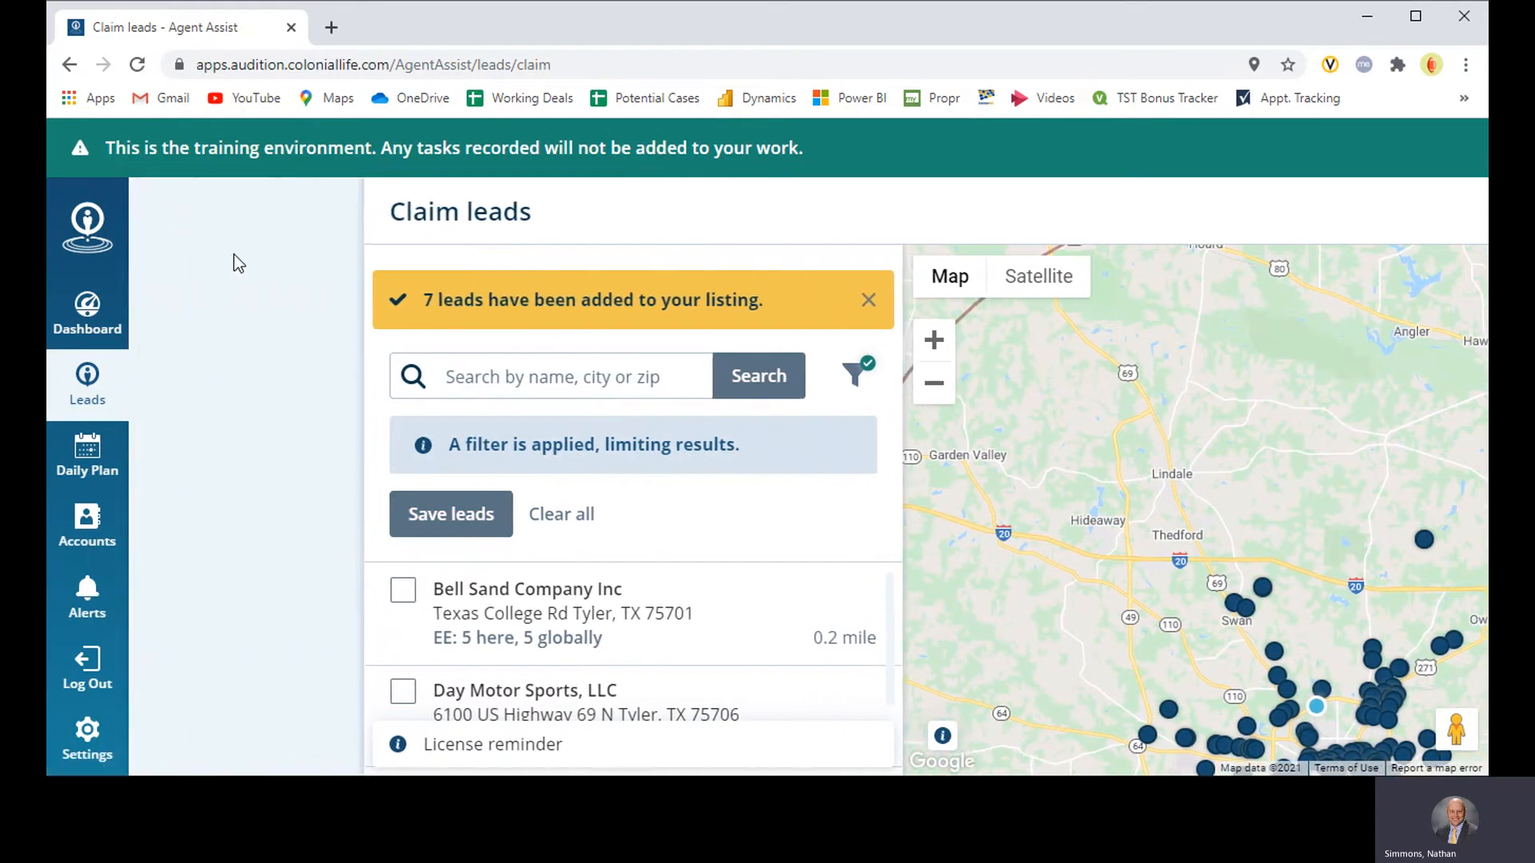
pyautogui.click(196, 265)
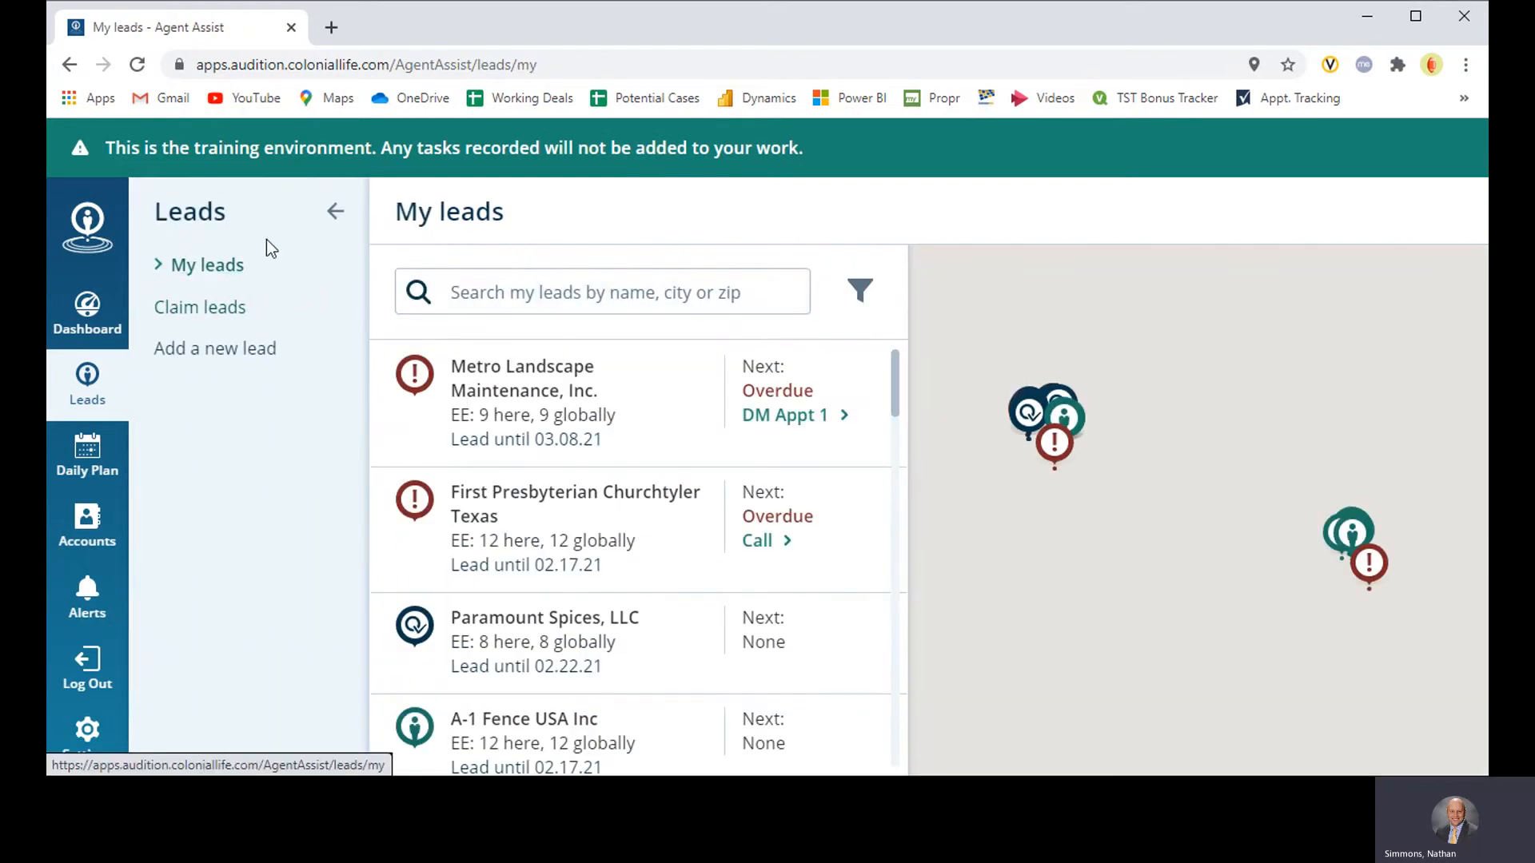
pyautogui.click(337, 213)
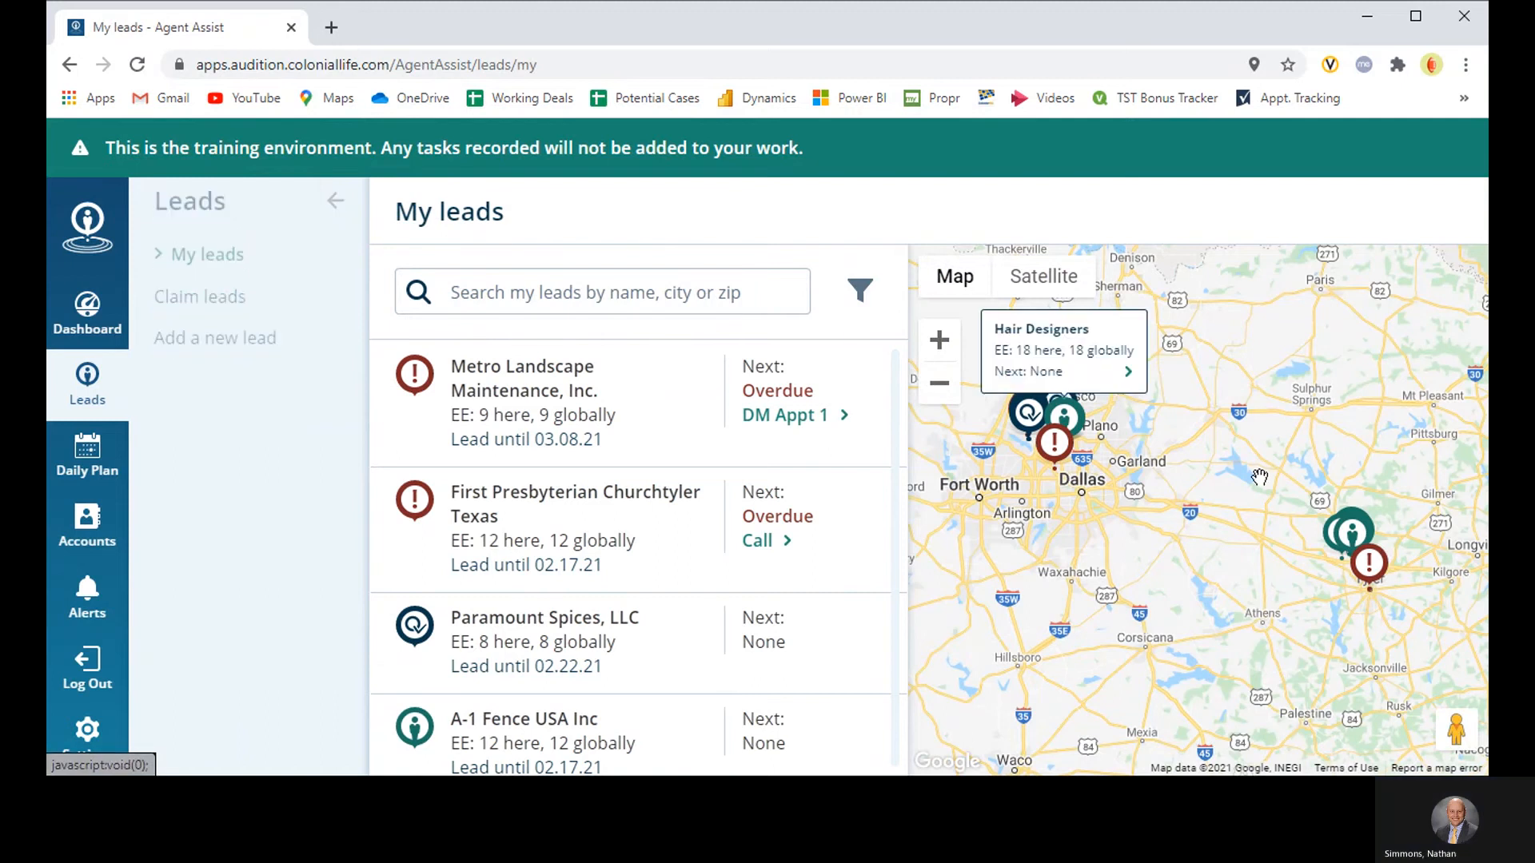
pyautogui.moveTo(1351, 534)
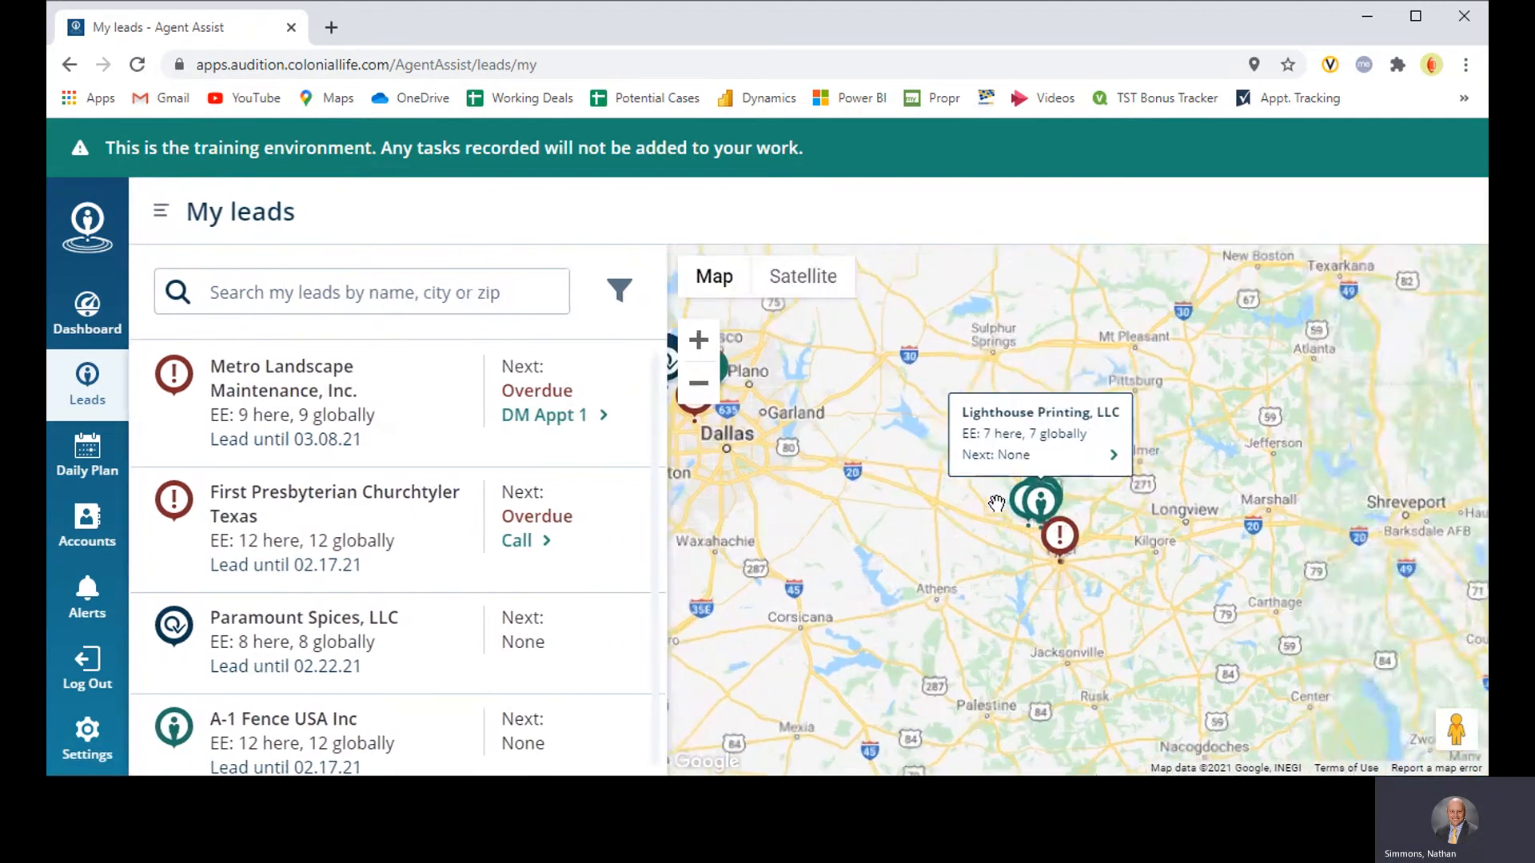
pyautogui.scroll(3, 1075, 524)
pyautogui.scroll(3, 1079, 524)
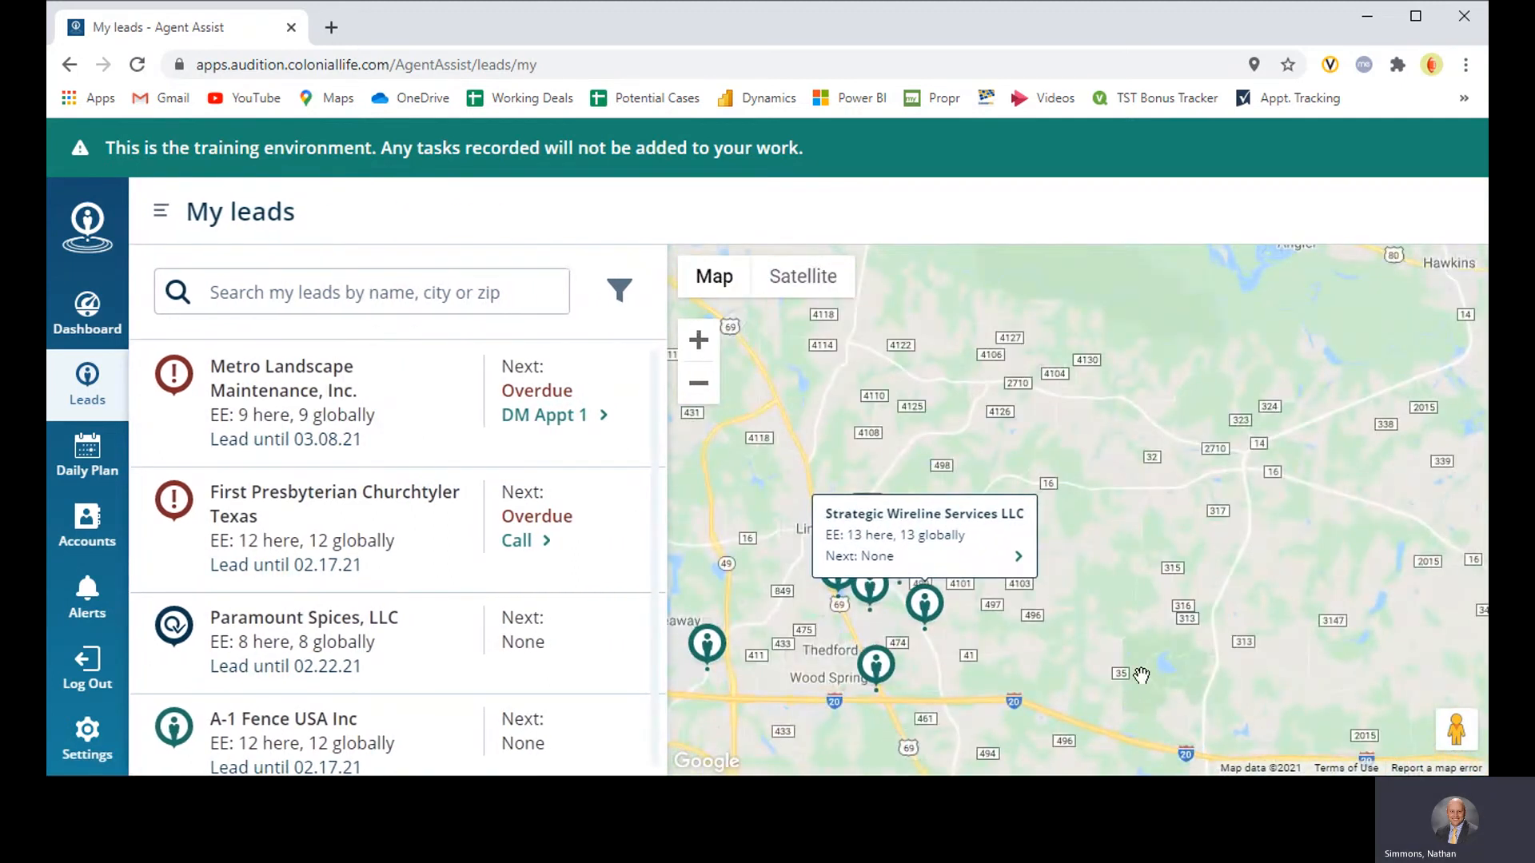
pyautogui.scroll(-2, 1149, 568)
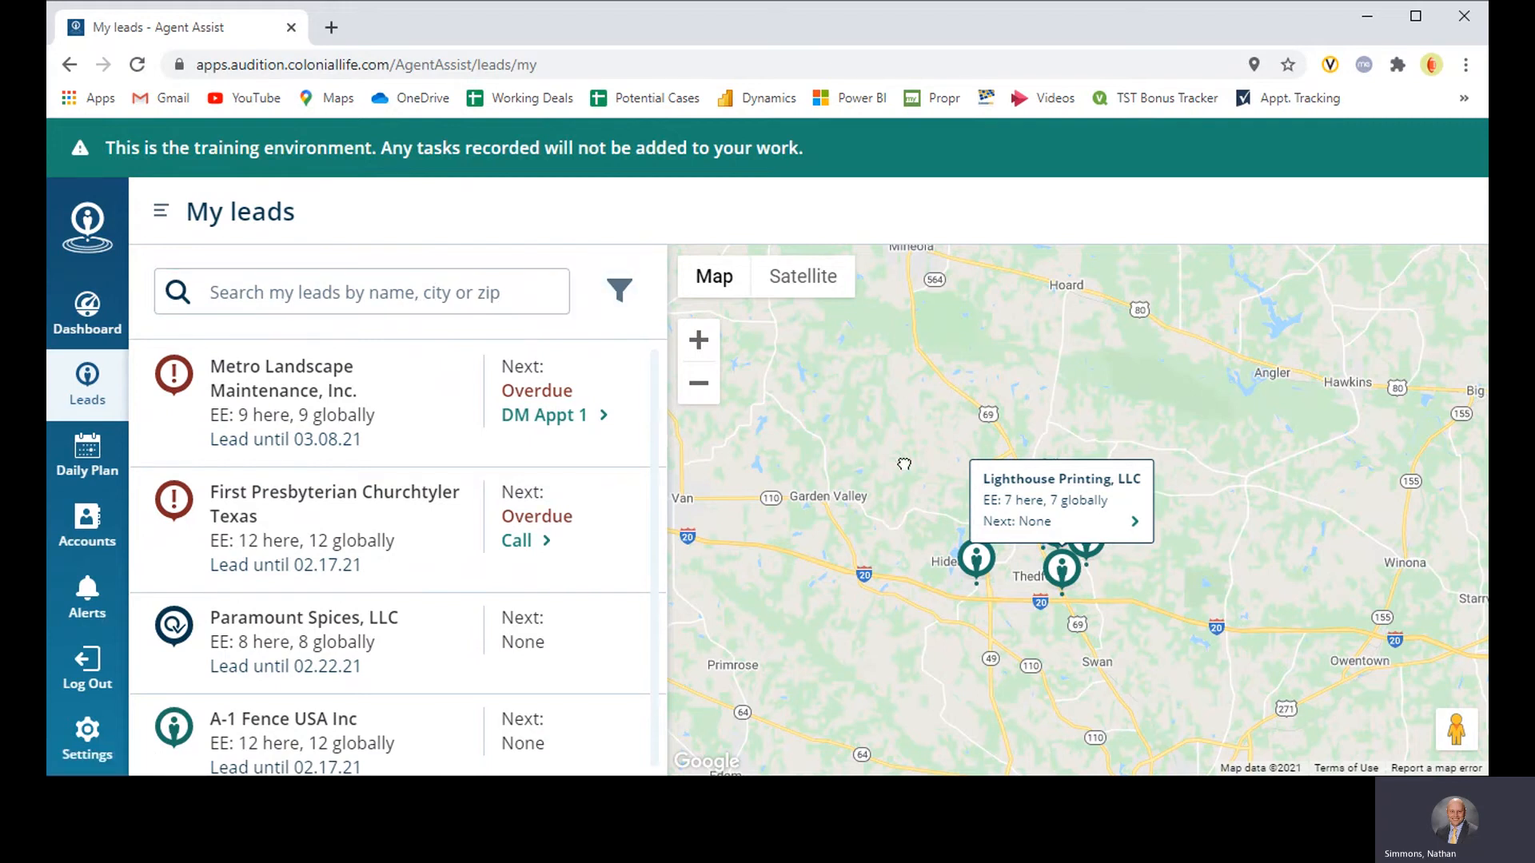
# Step: Examine the claimed lead pins in the Dallas area on the My leads map
pyautogui.moveTo(855, 459); pyautogui.dragTo(1231, 440)
pyautogui.click(698, 388)
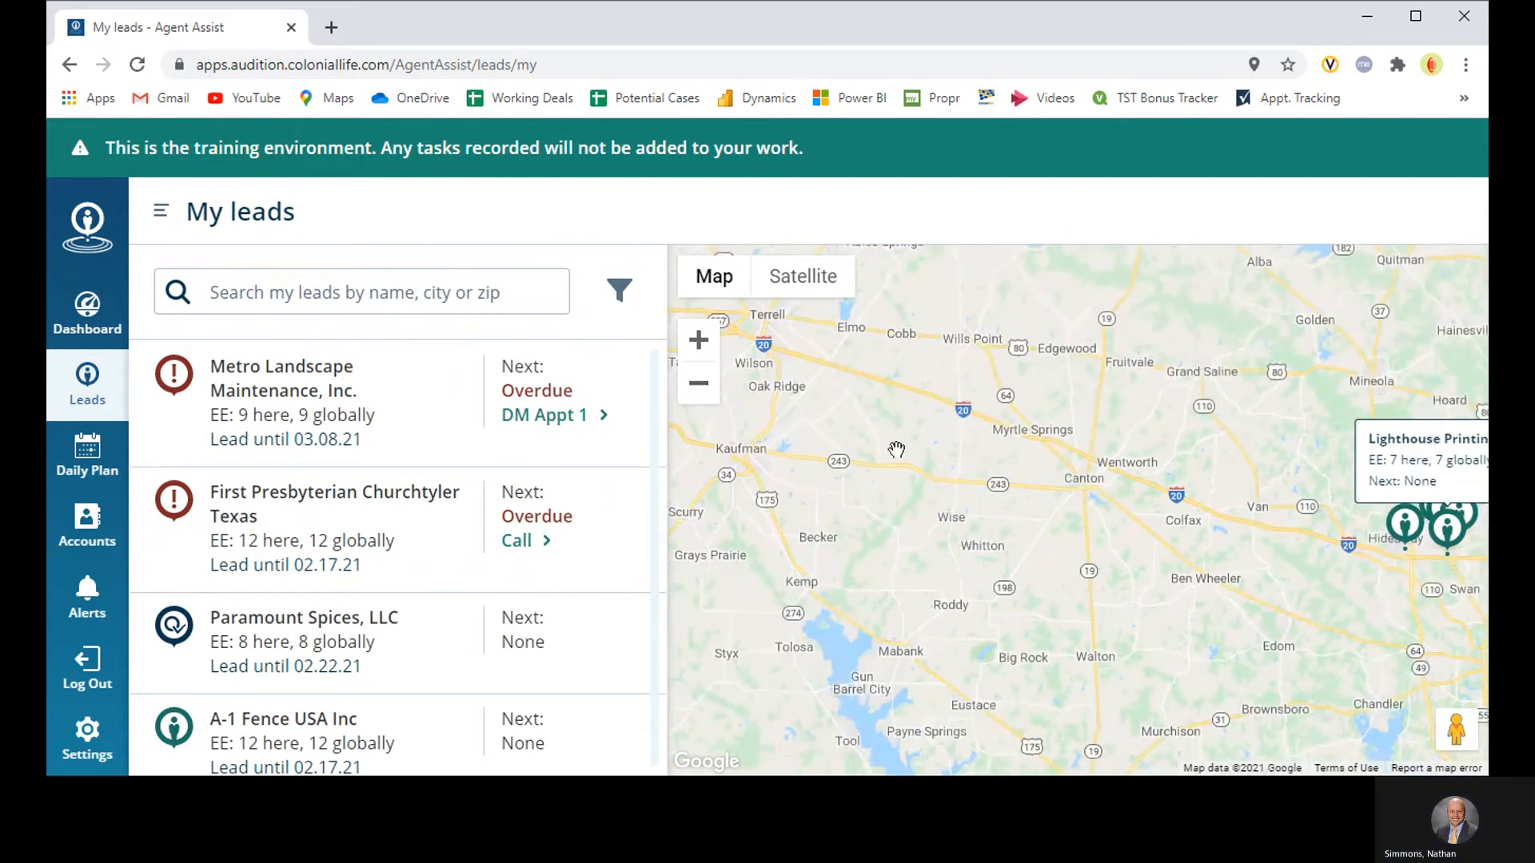
pyautogui.click(698, 396)
pyautogui.moveTo(735, 422); pyautogui.dragTo(1165, 517)
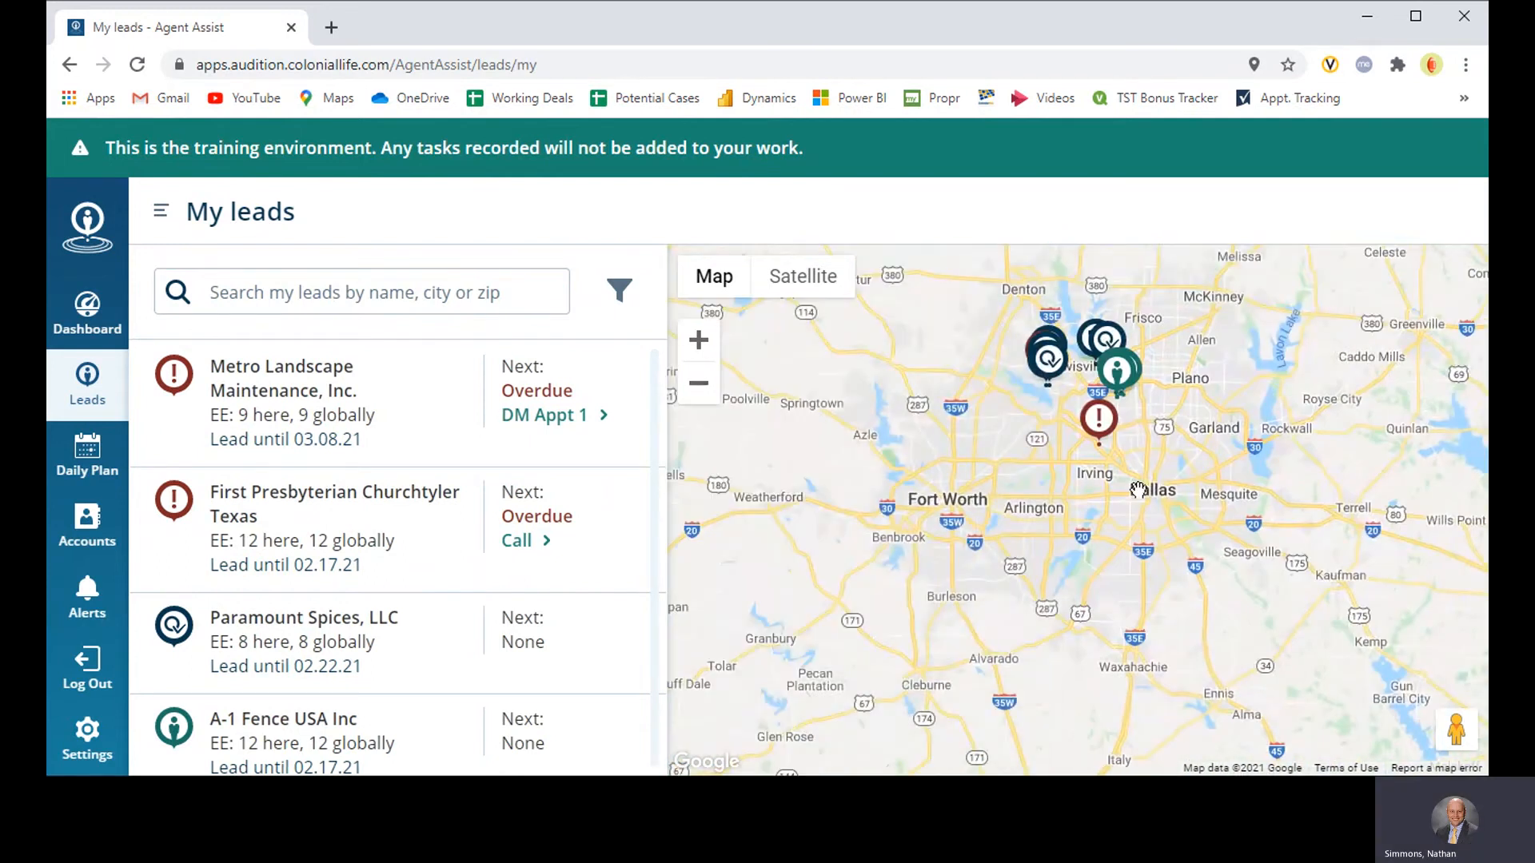
pyautogui.scroll(1, 1149, 488)
pyautogui.moveTo(1206, 471); pyautogui.dragTo(1108, 497)
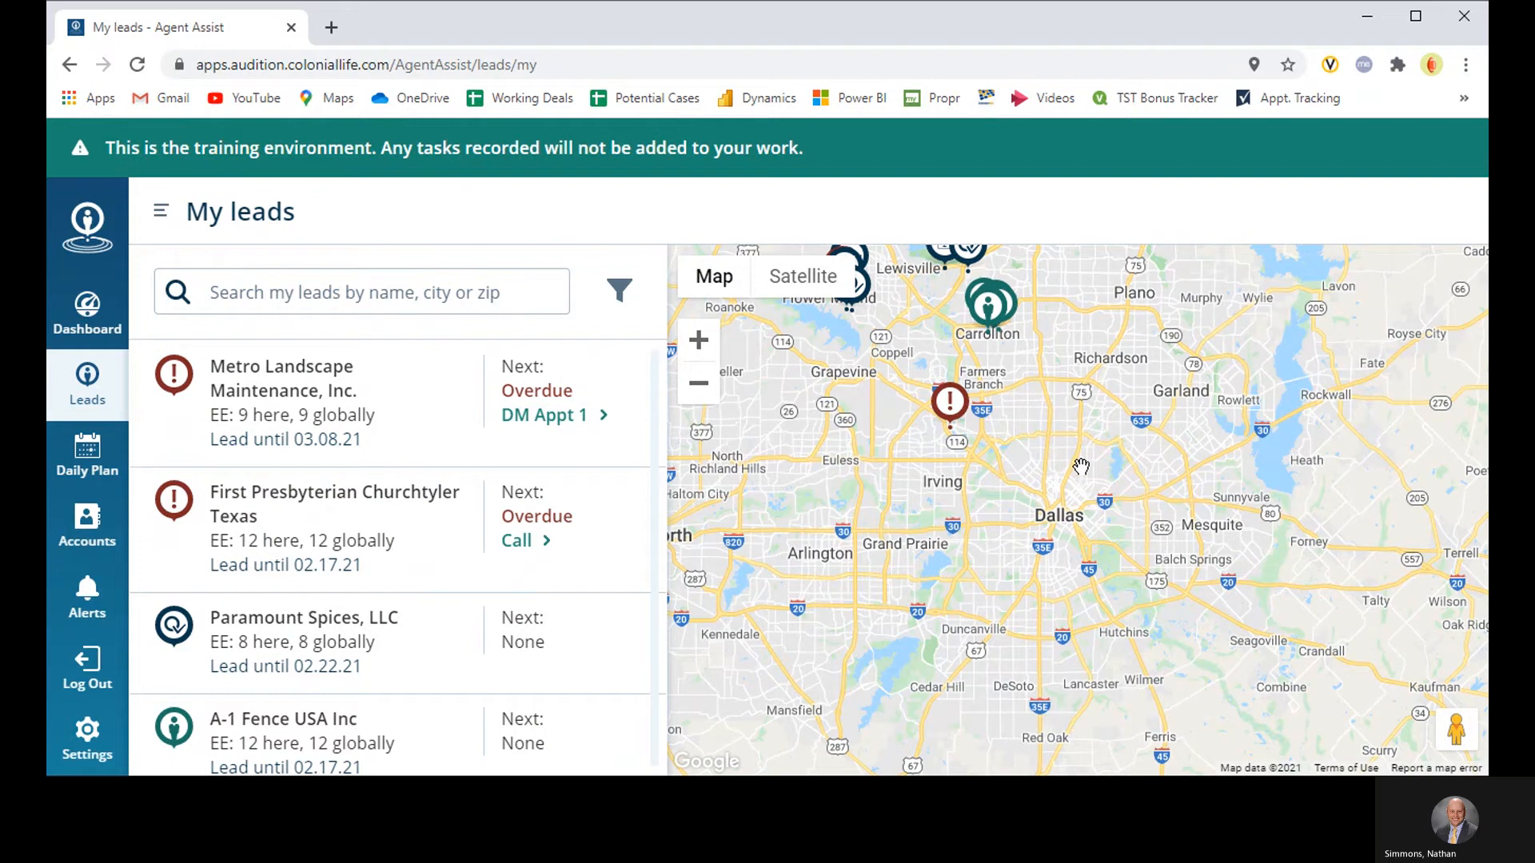
pyautogui.scroll(2, 1081, 466)
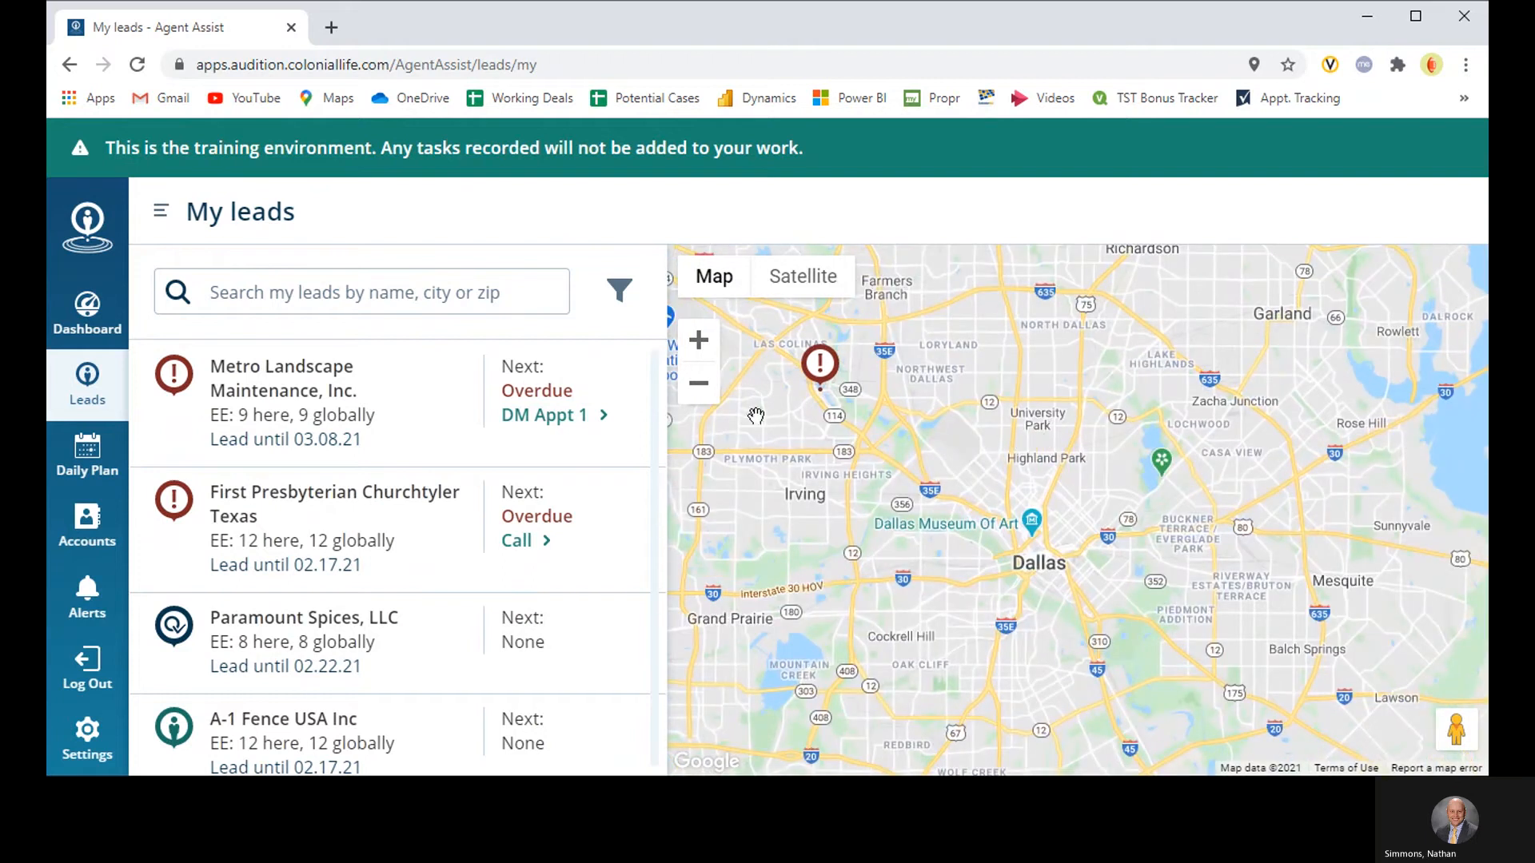
# Step: Return to Claim leads and load the available leads around Highland Park in Dallas by choosing that spot on the map
pyautogui.click(160, 211)
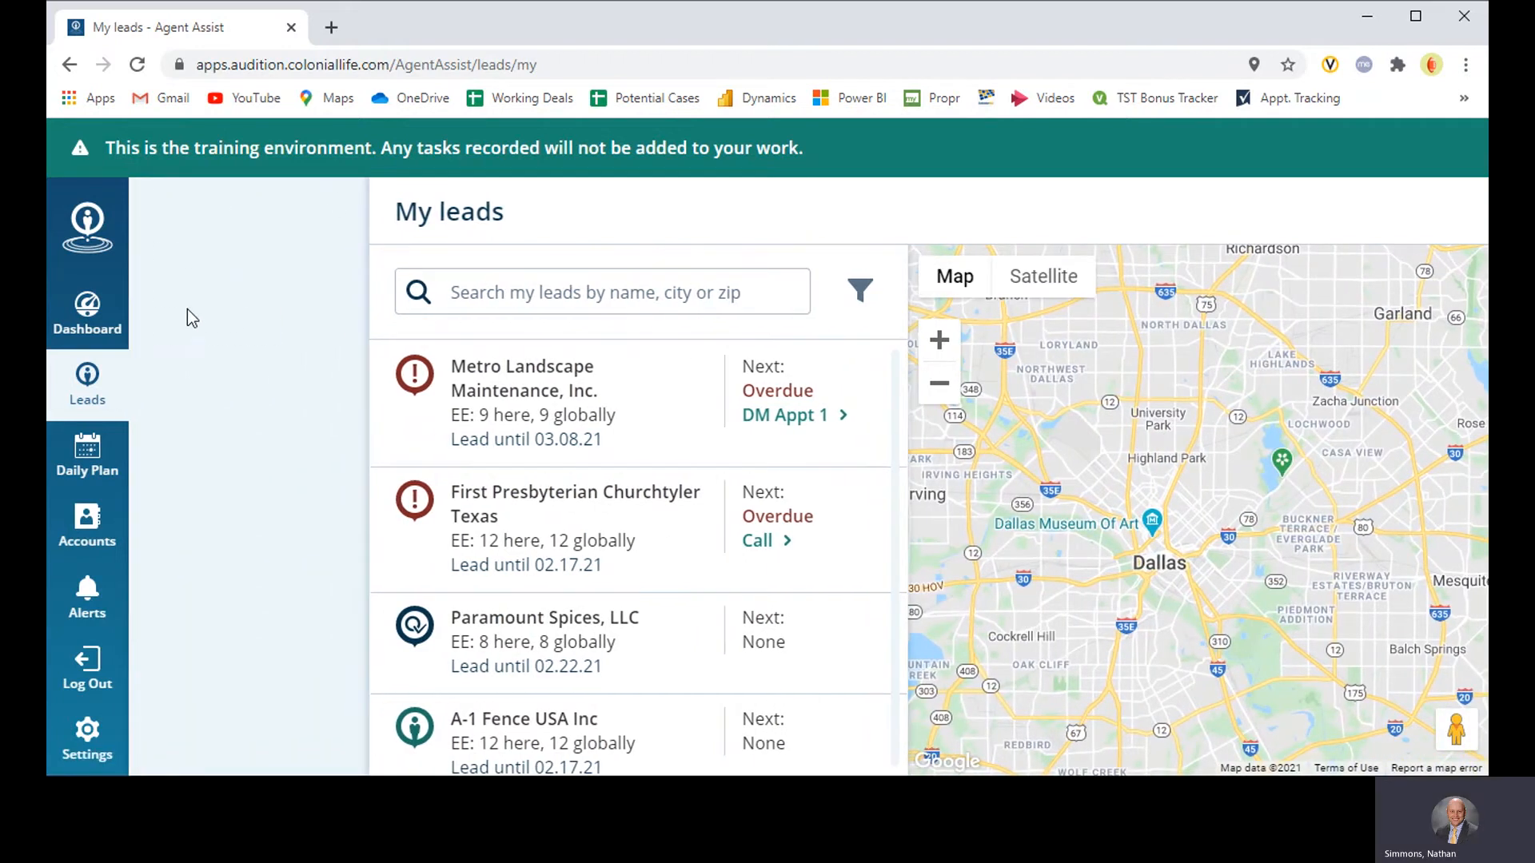
pyautogui.click(195, 307)
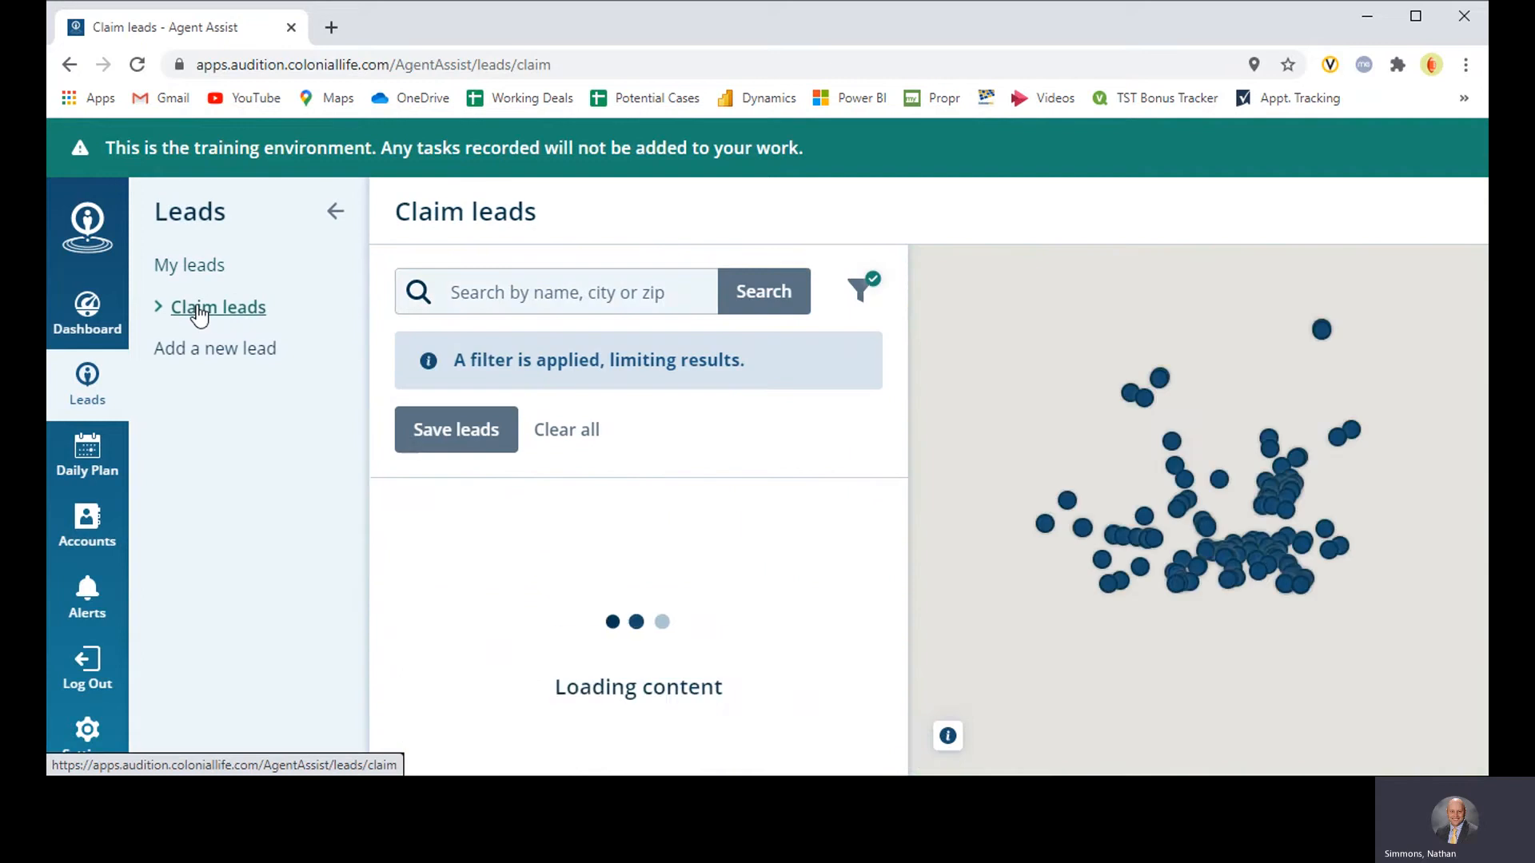
pyautogui.click(334, 212)
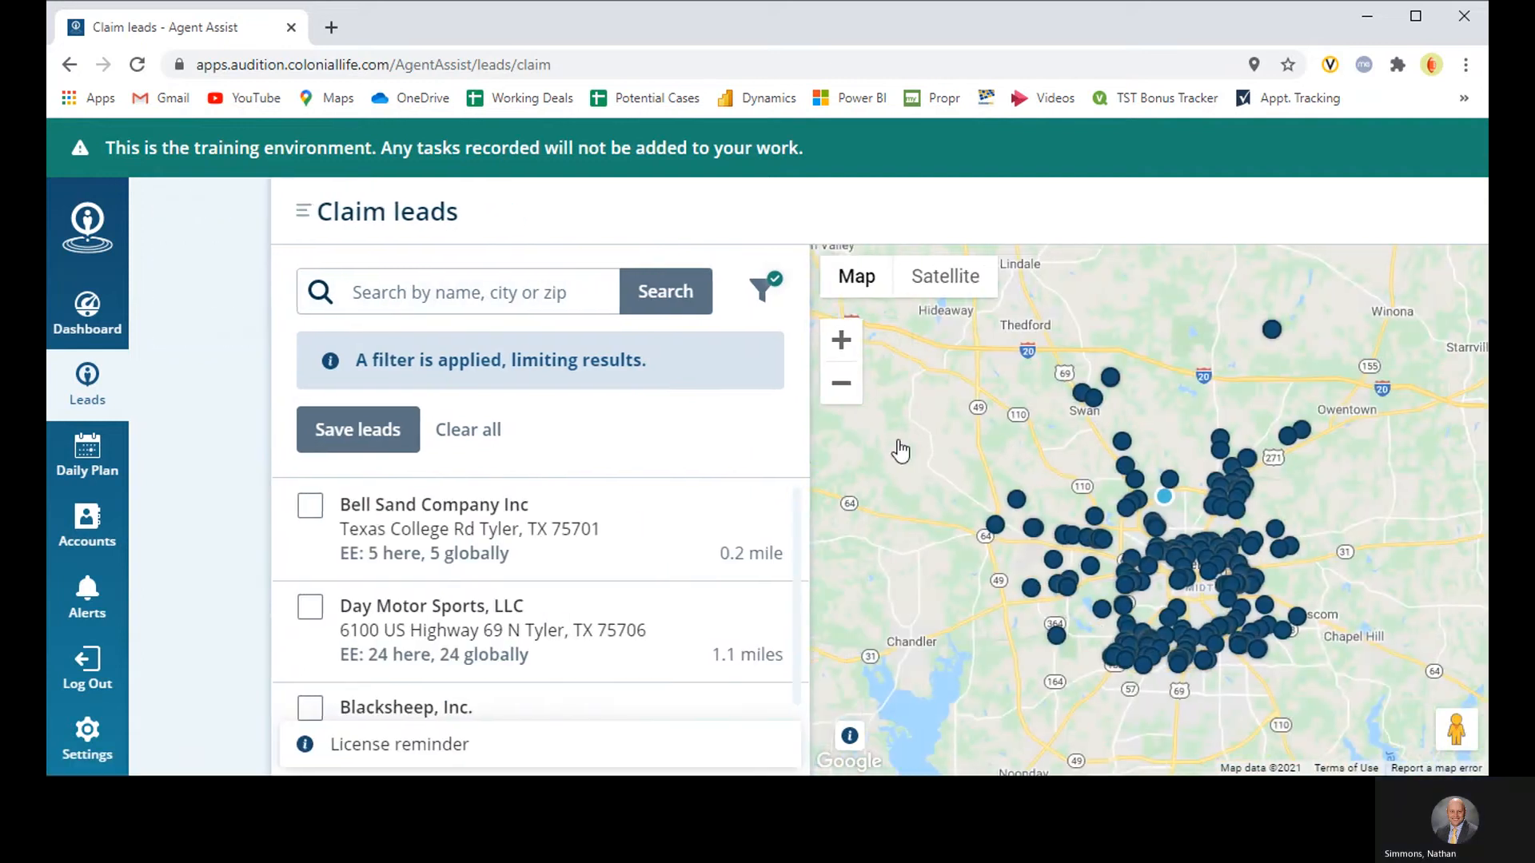
pyautogui.click(699, 383)
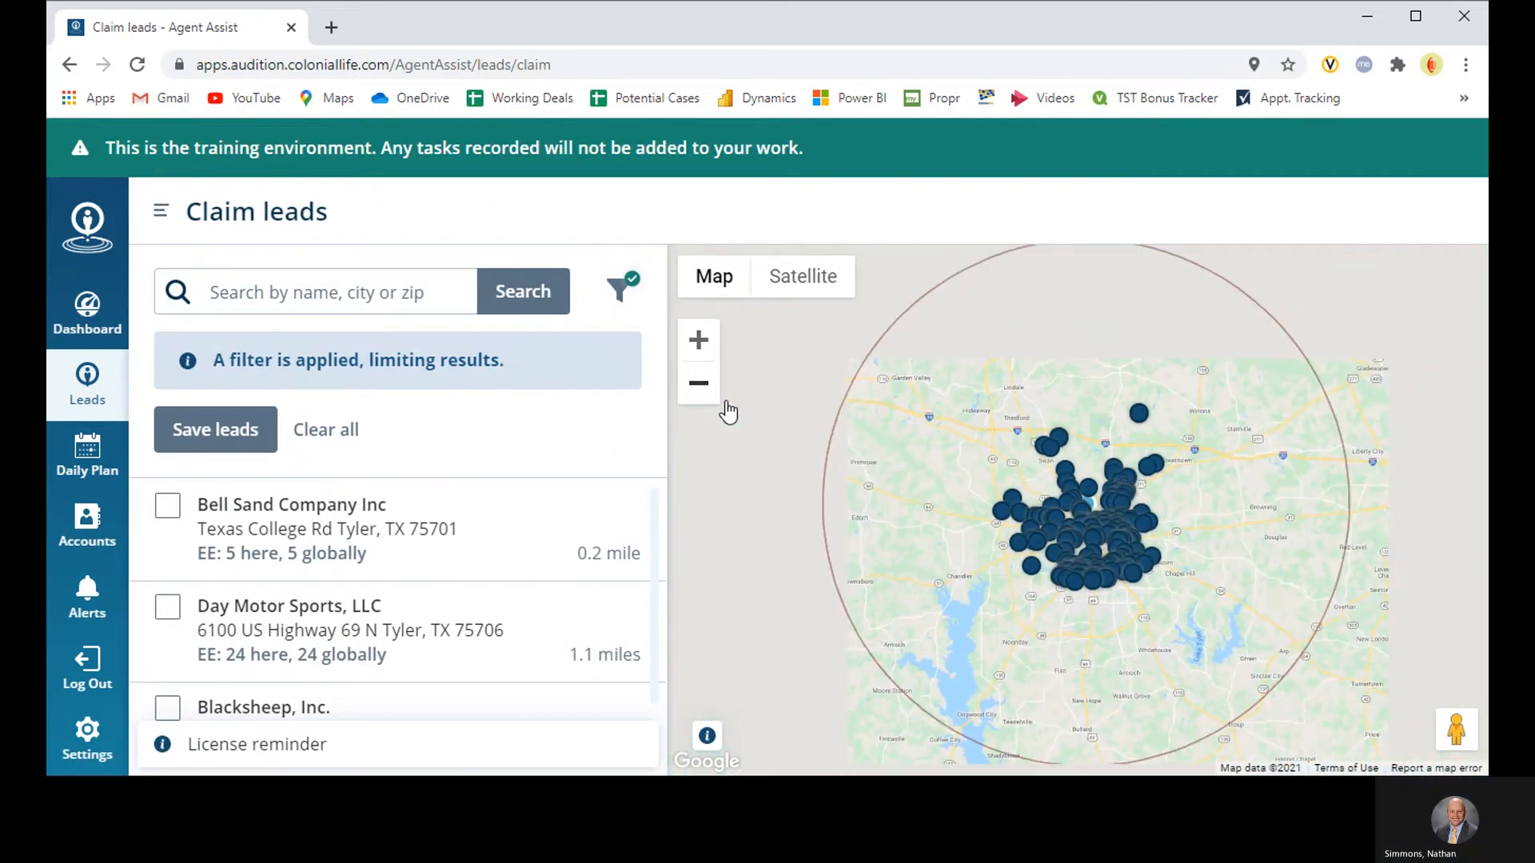
pyautogui.click(699, 383)
pyautogui.moveTo(1019, 509); pyautogui.dragTo(1375, 585)
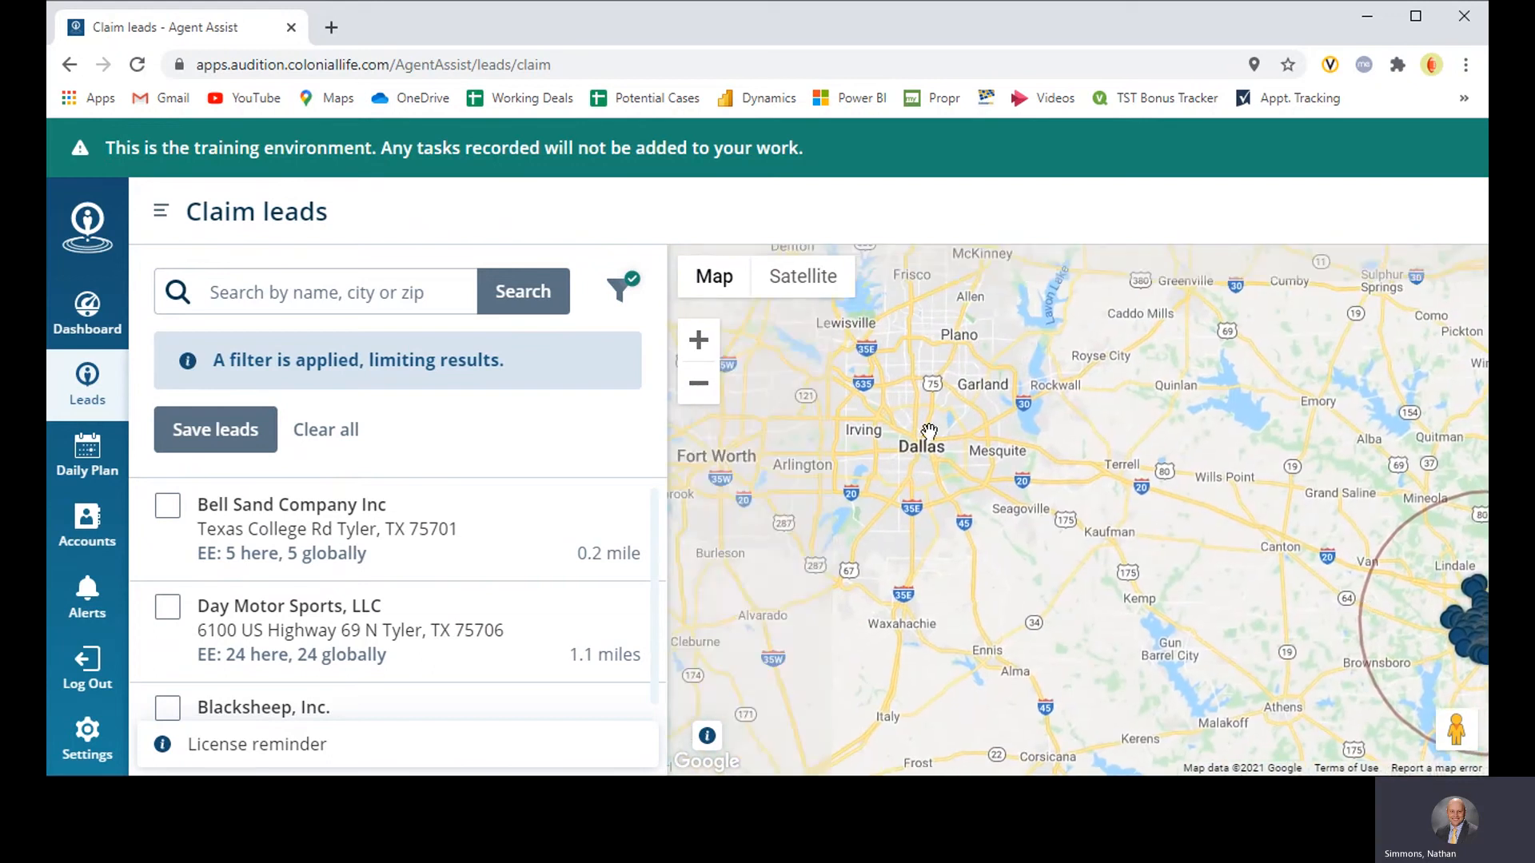
pyautogui.scroll(2, 925, 437)
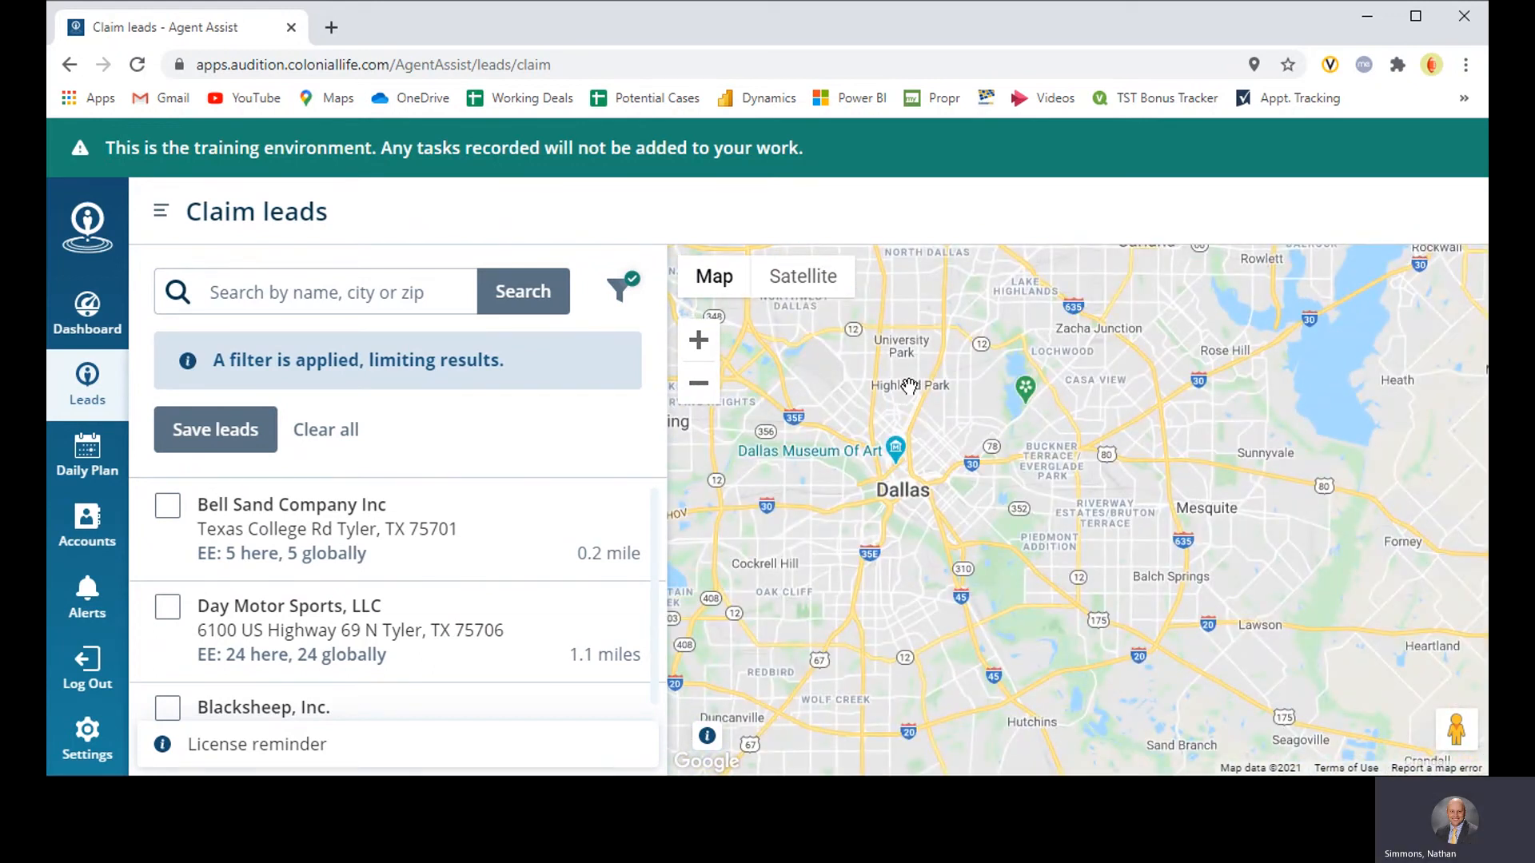
pyautogui.click(909, 386)
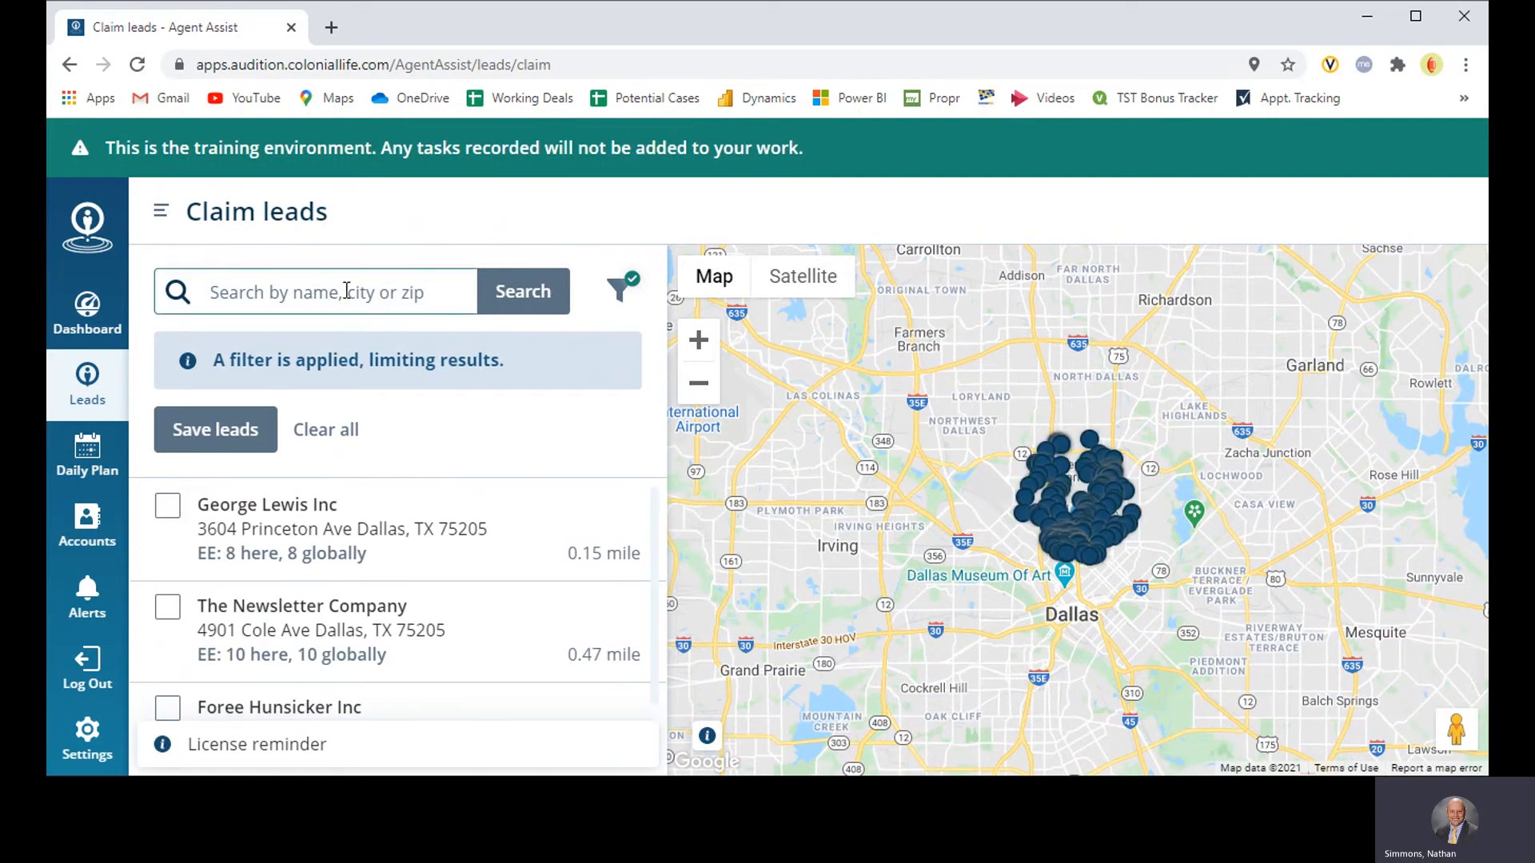
# Step: Clear all filters from the Dallas leads, close the filter settings and look at the unfiltered leads on the map
pyautogui.click(621, 294)
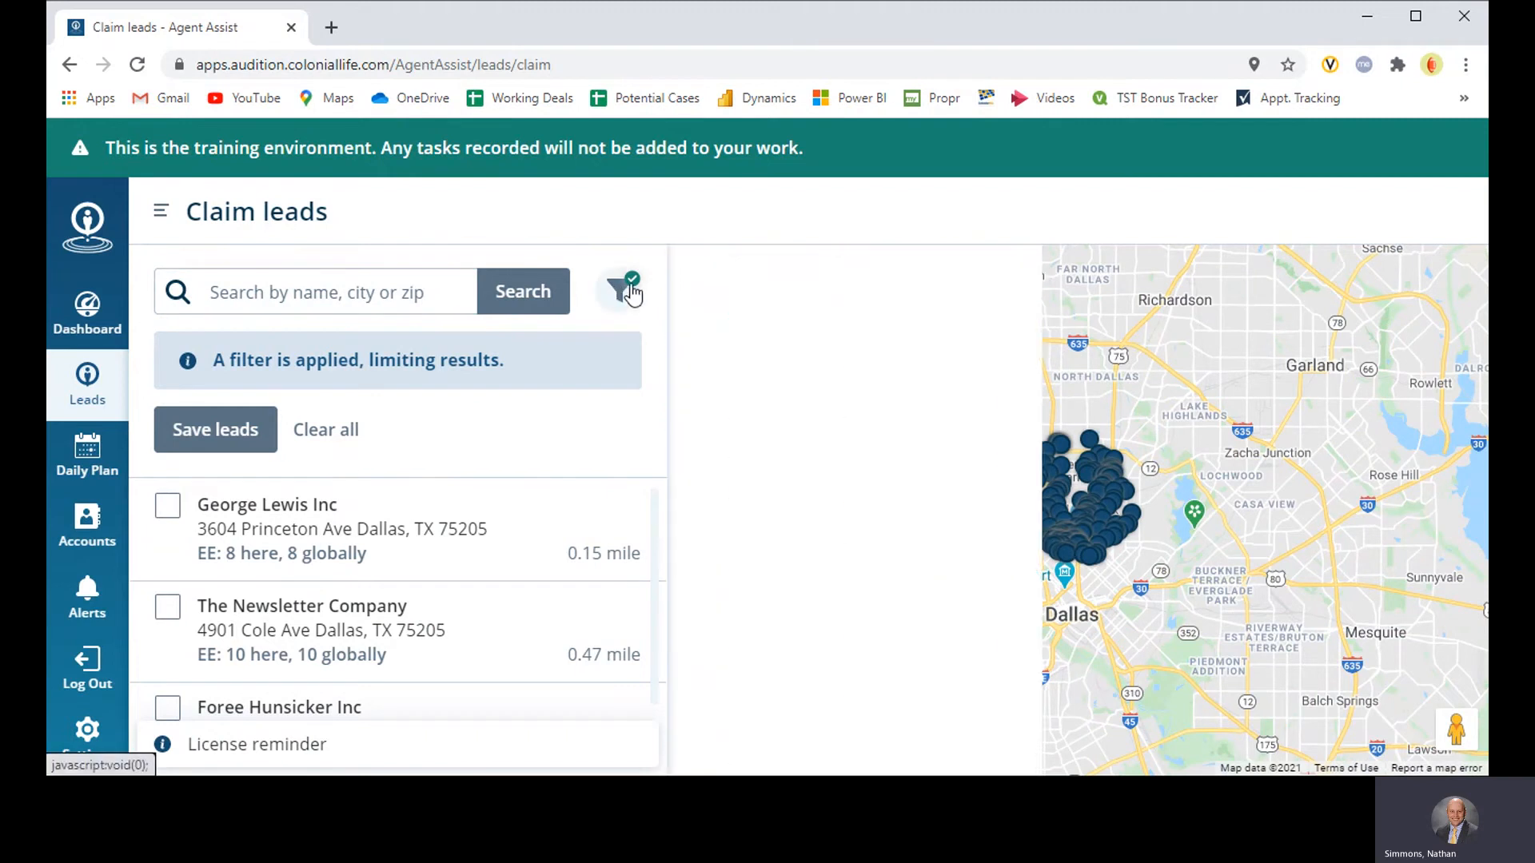
pyautogui.click(846, 349)
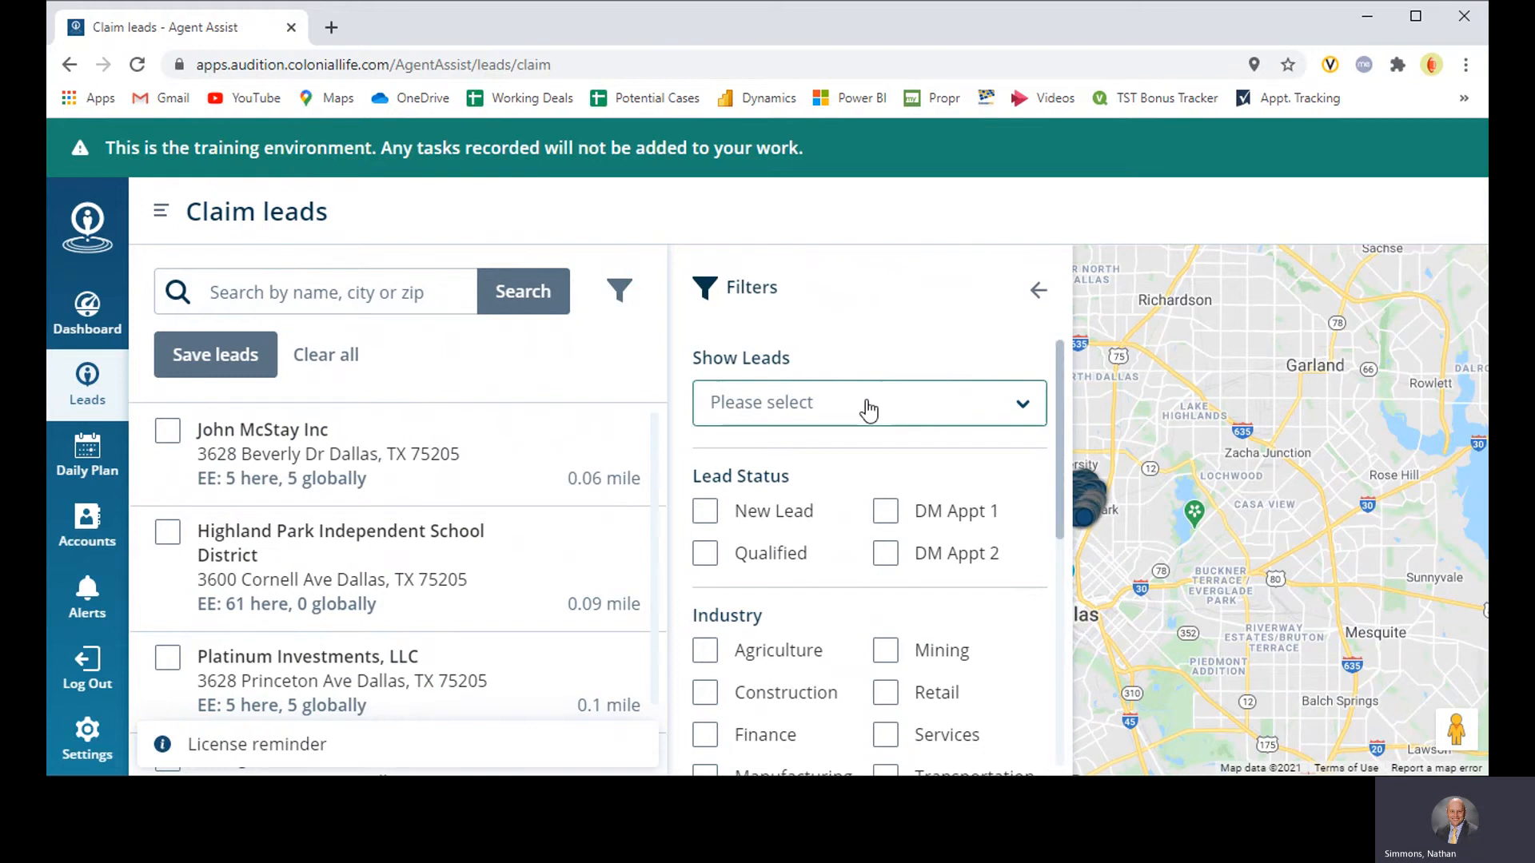
pyautogui.click(1038, 292)
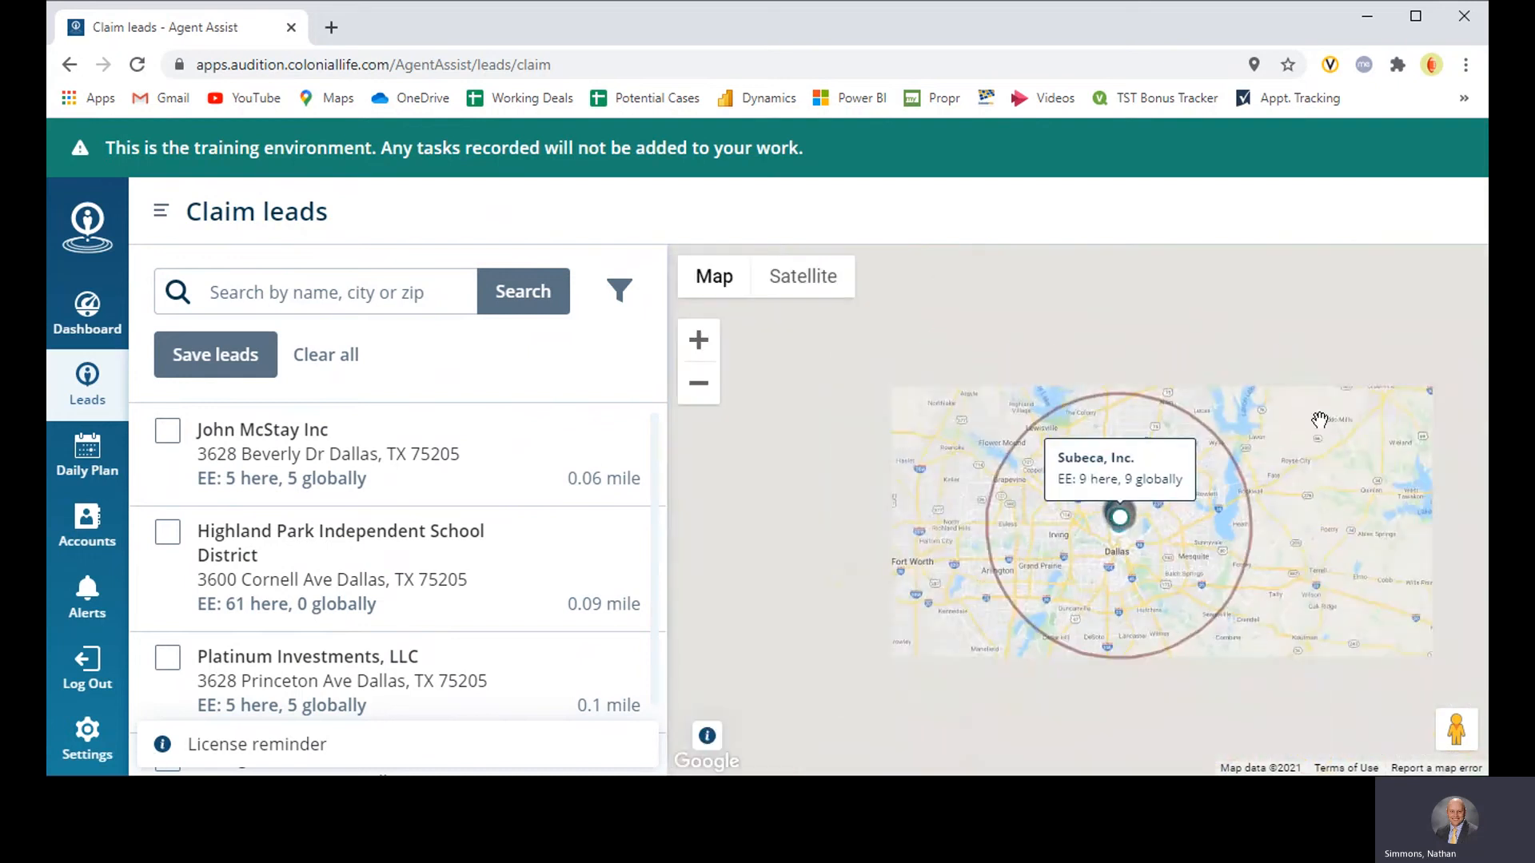
pyautogui.scroll(2, 1082, 506)
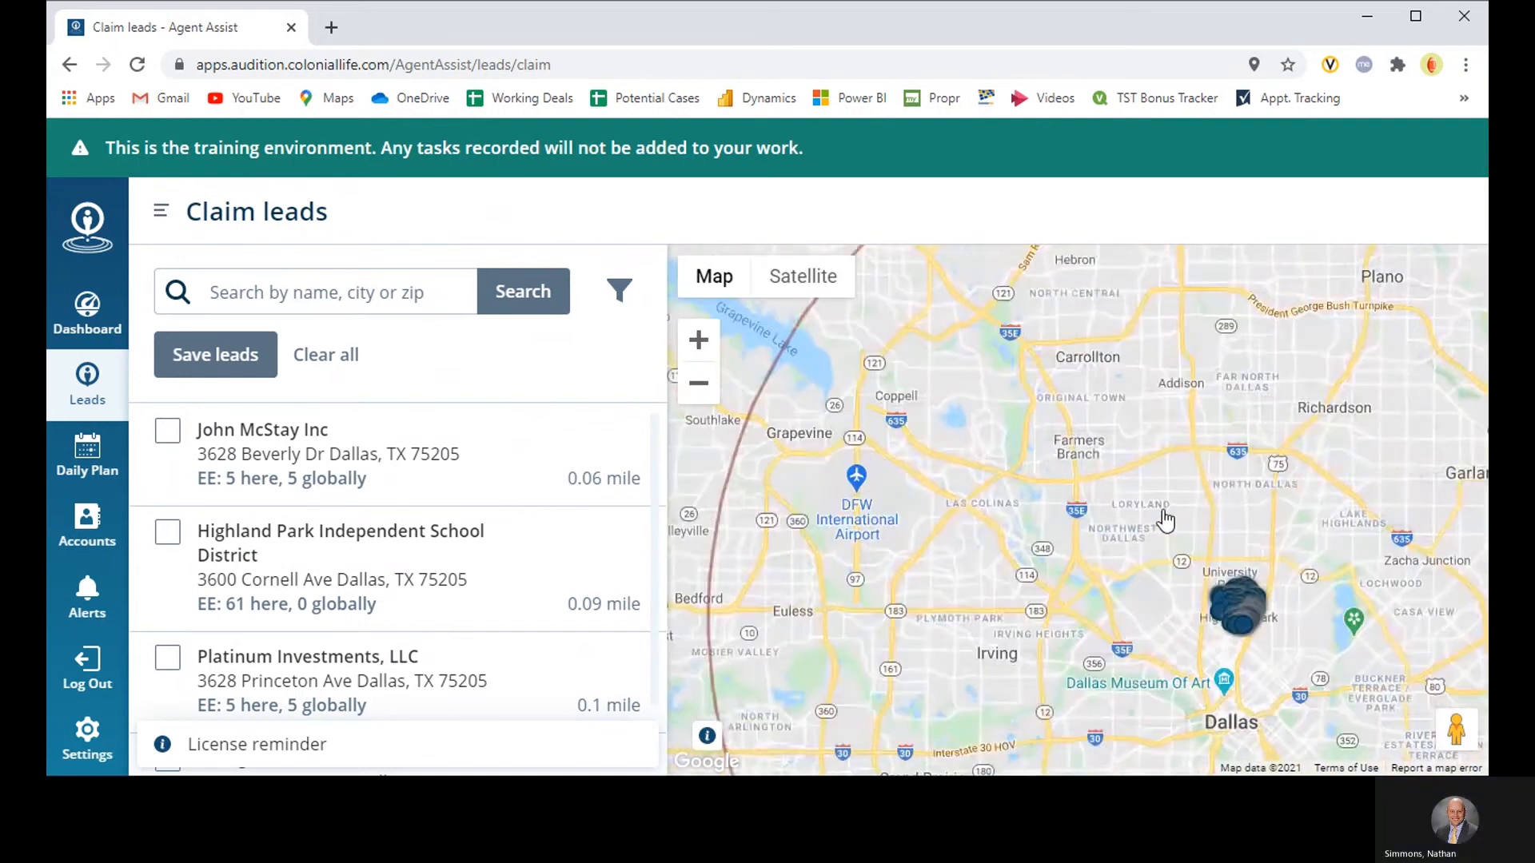
# Step: Open the filter settings for the Dallas leads and set the Show Leads distance to 0 - 5 Mile
pyautogui.scroll(-1, 1166, 524)
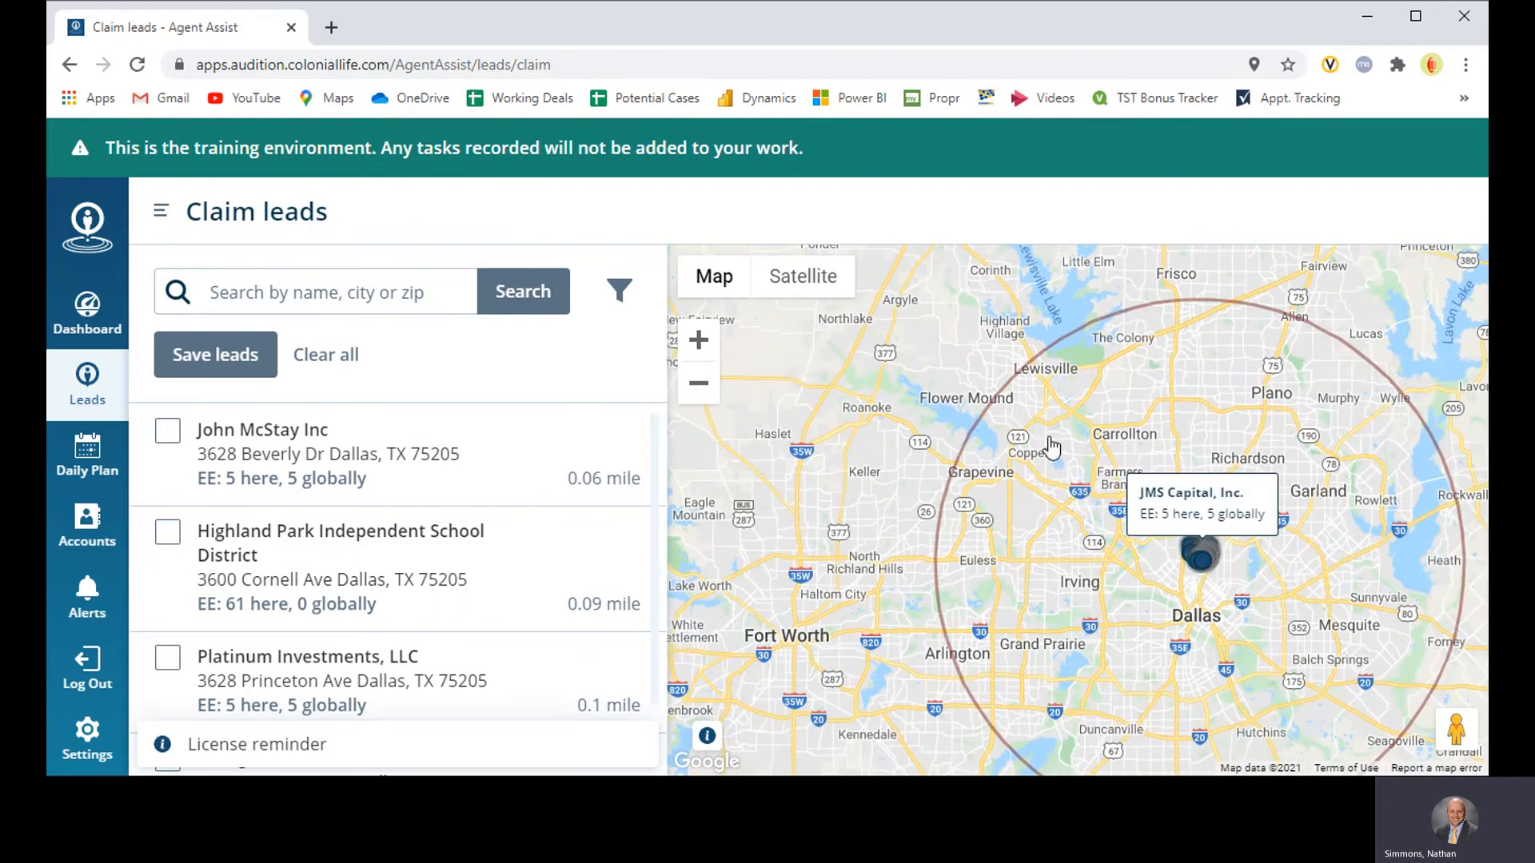
pyautogui.click(601, 297)
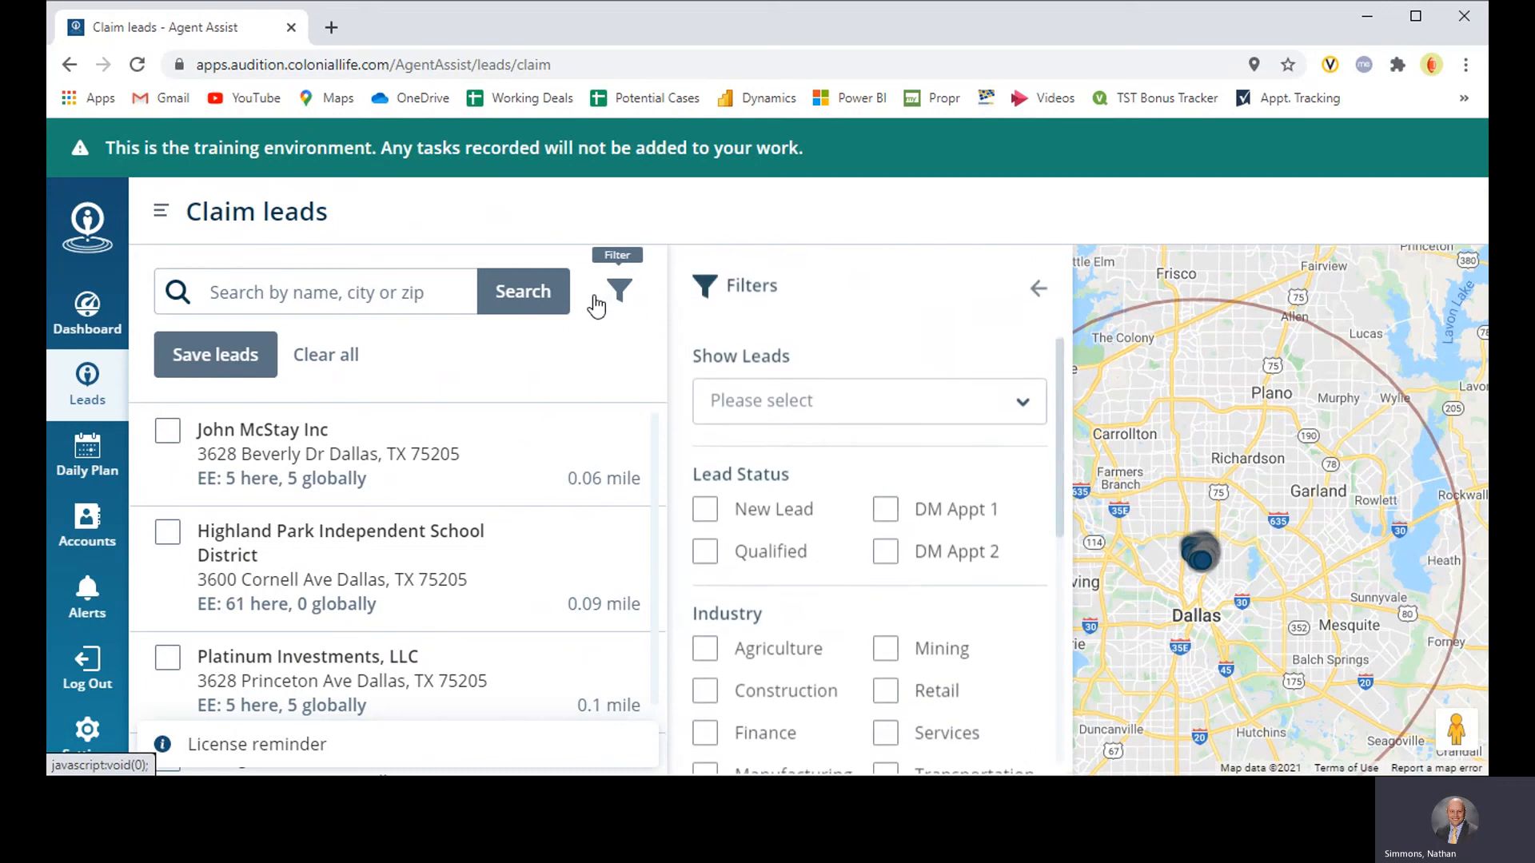
pyautogui.click(892, 408)
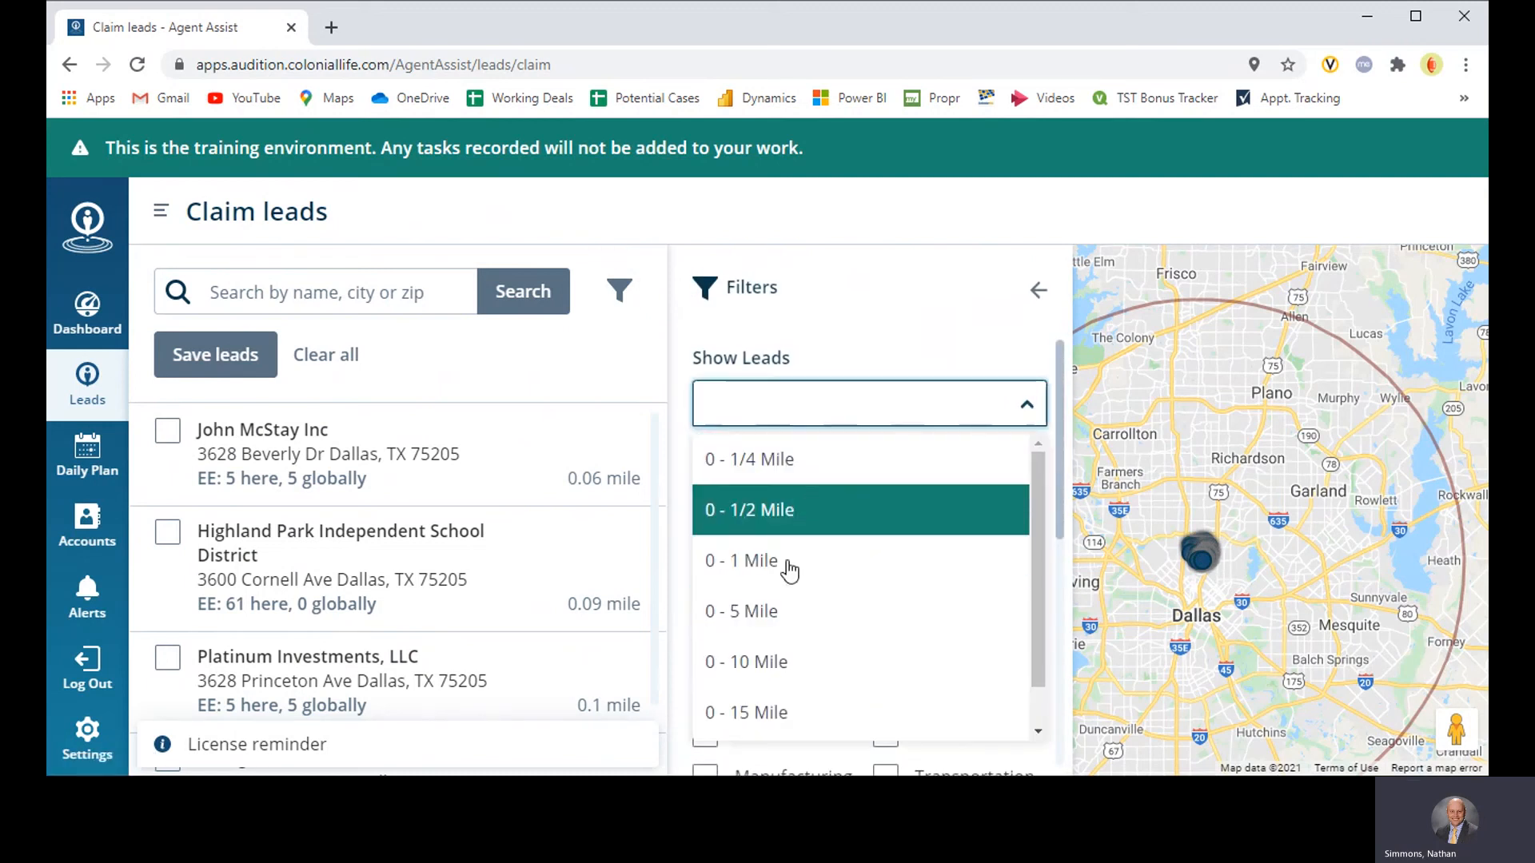
pyautogui.scroll(-1, 790, 570)
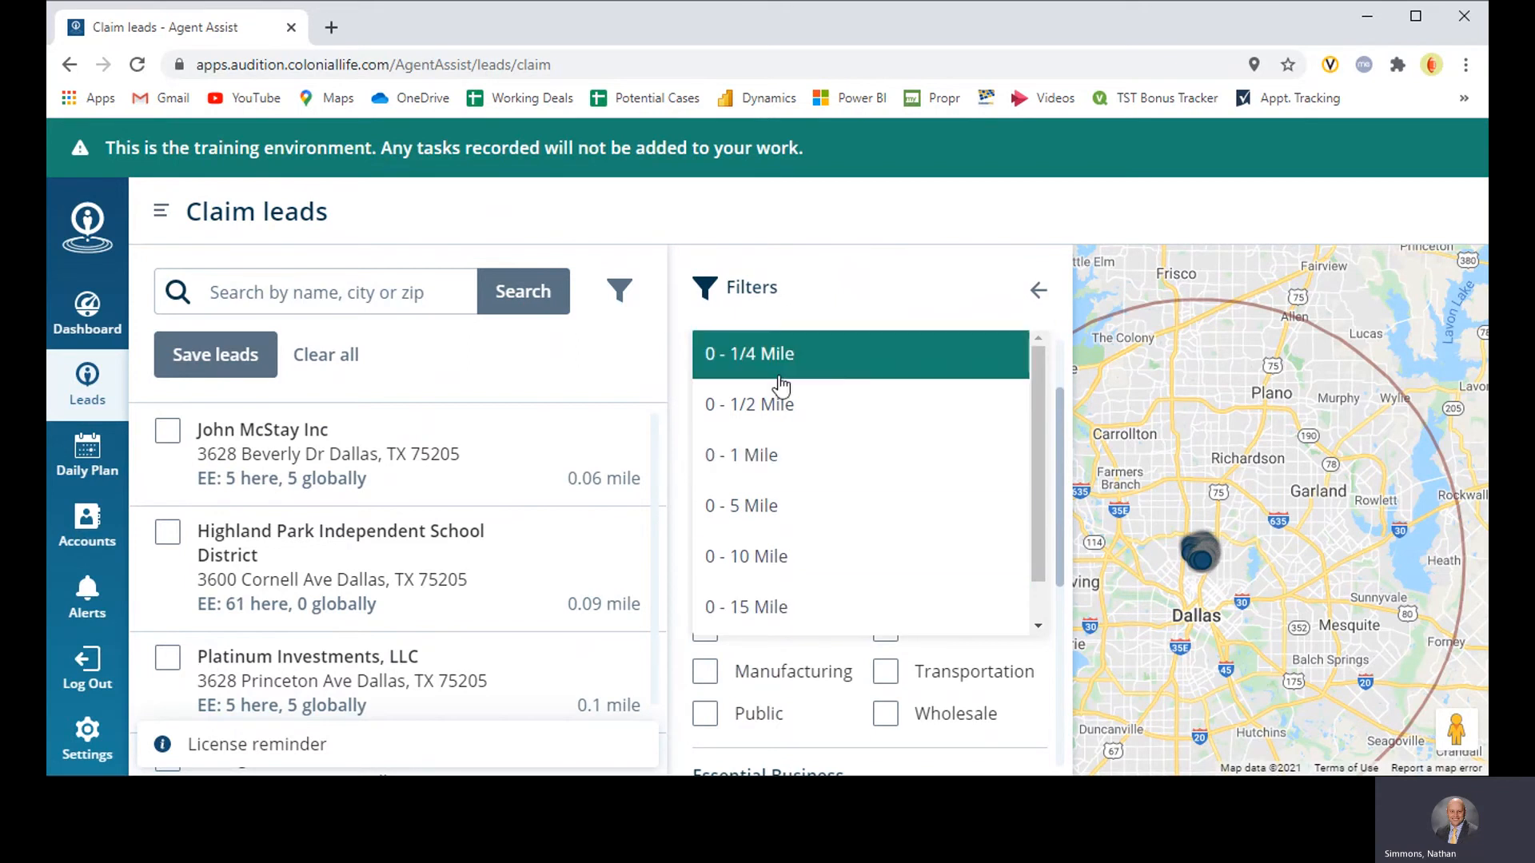
pyautogui.click(746, 505)
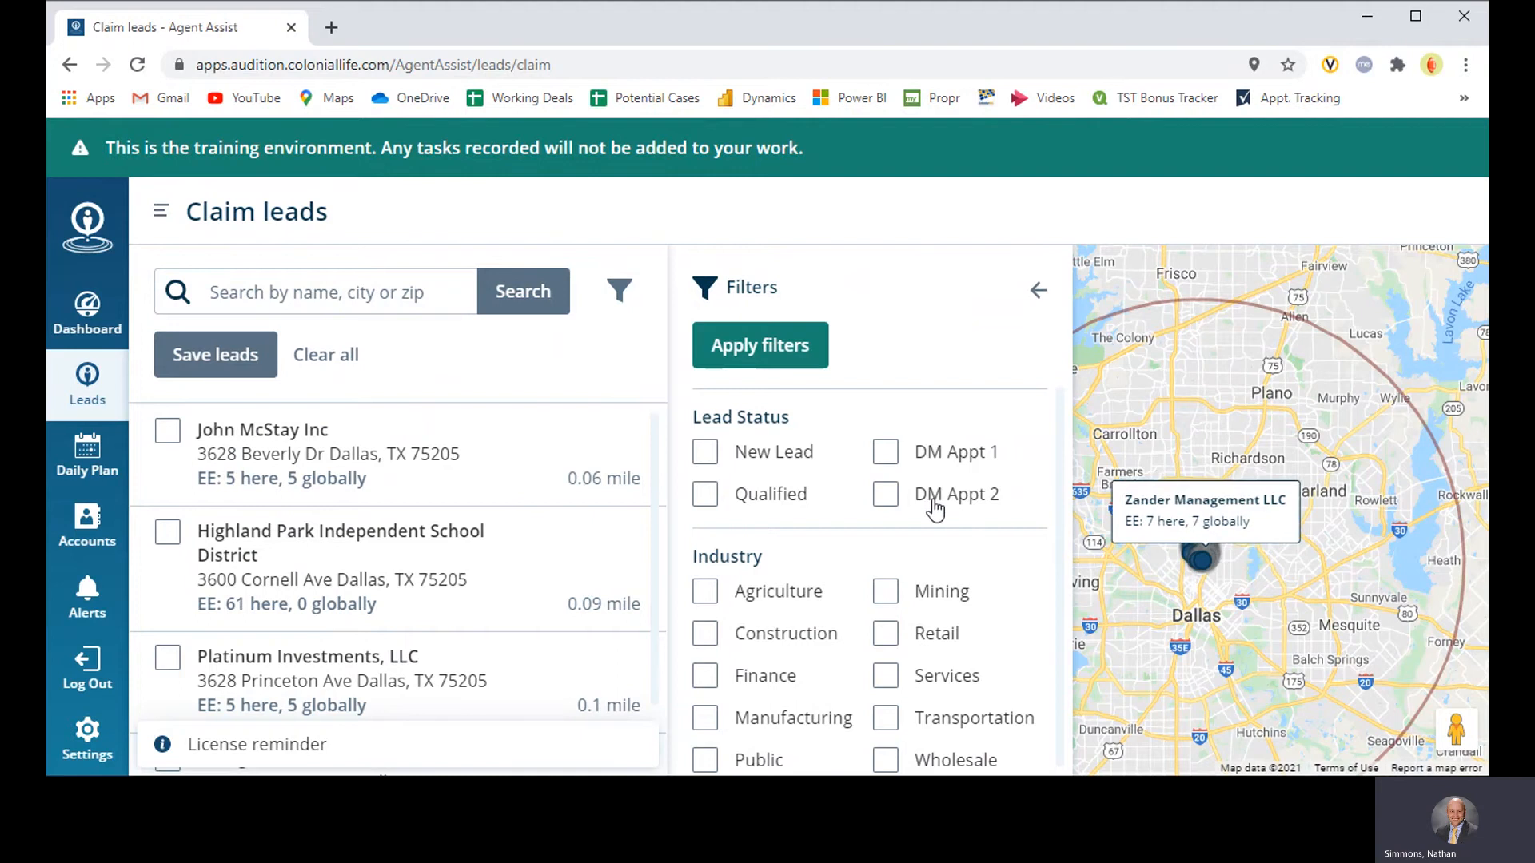
pyautogui.scroll(2, 799, 511)
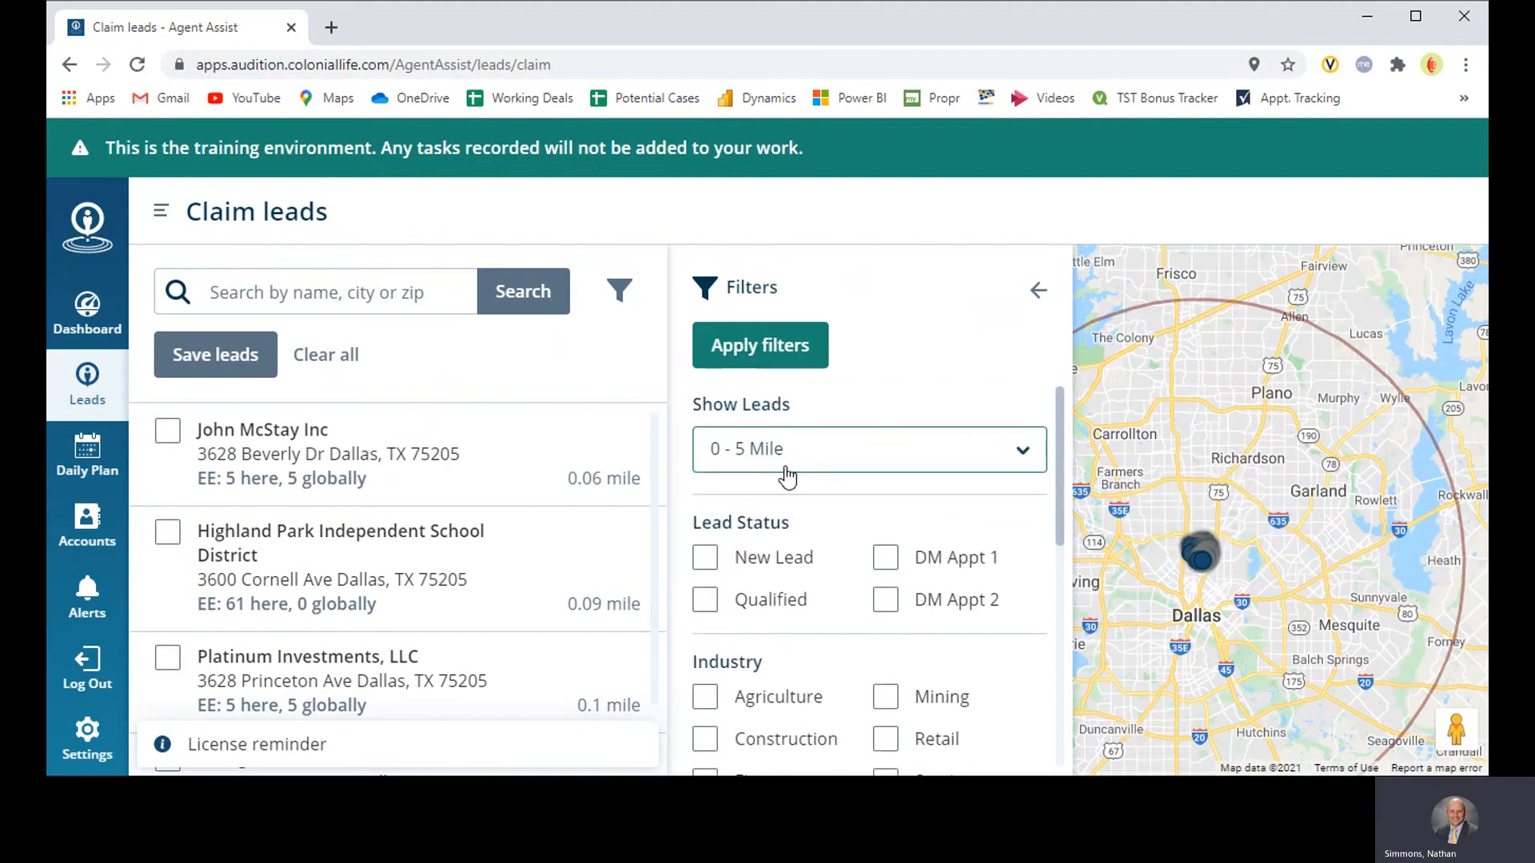
# Step: Filter the leads by Construction and Wholesale industries and by Headquarters and Single Location organizations, apply the filters and close the filter settings
pyautogui.scroll(-2, 756, 511)
pyautogui.click(708, 534)
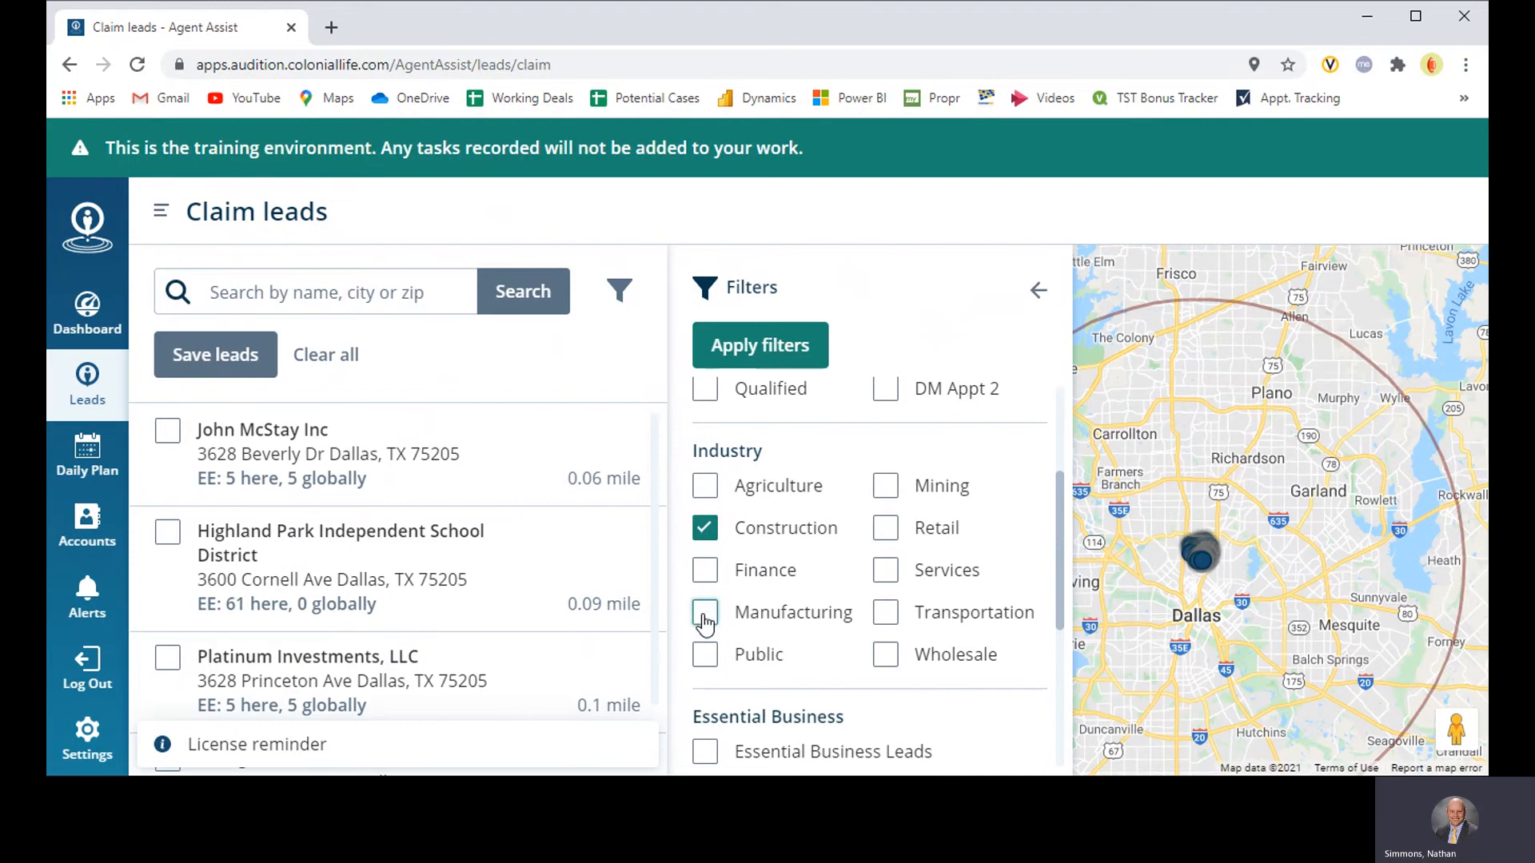
pyautogui.click(885, 655)
pyautogui.scroll(-3, 816, 616)
pyautogui.click(705, 690)
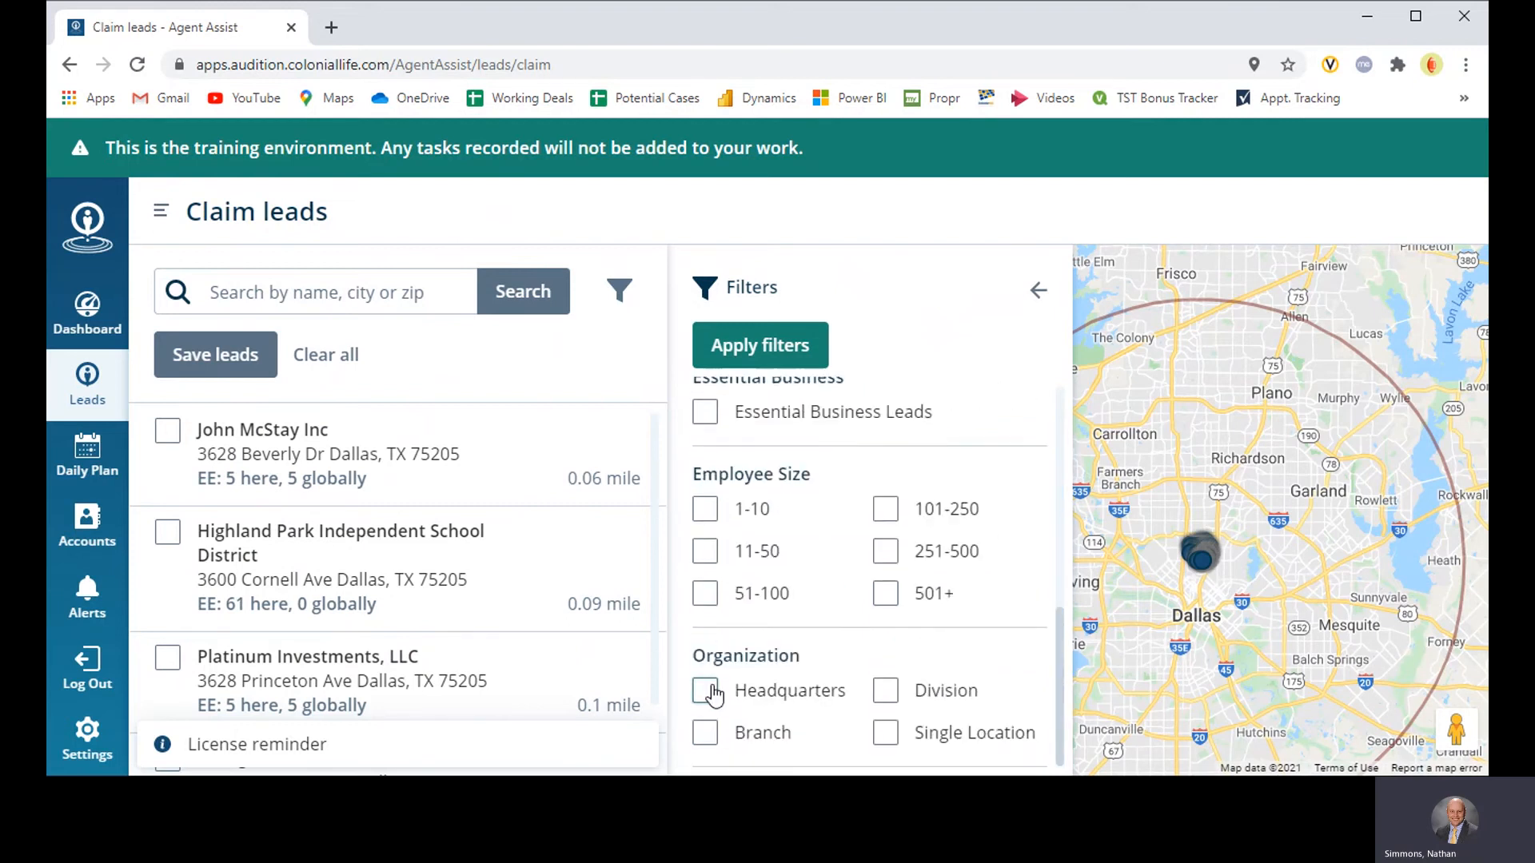
pyautogui.click(885, 733)
pyautogui.click(771, 345)
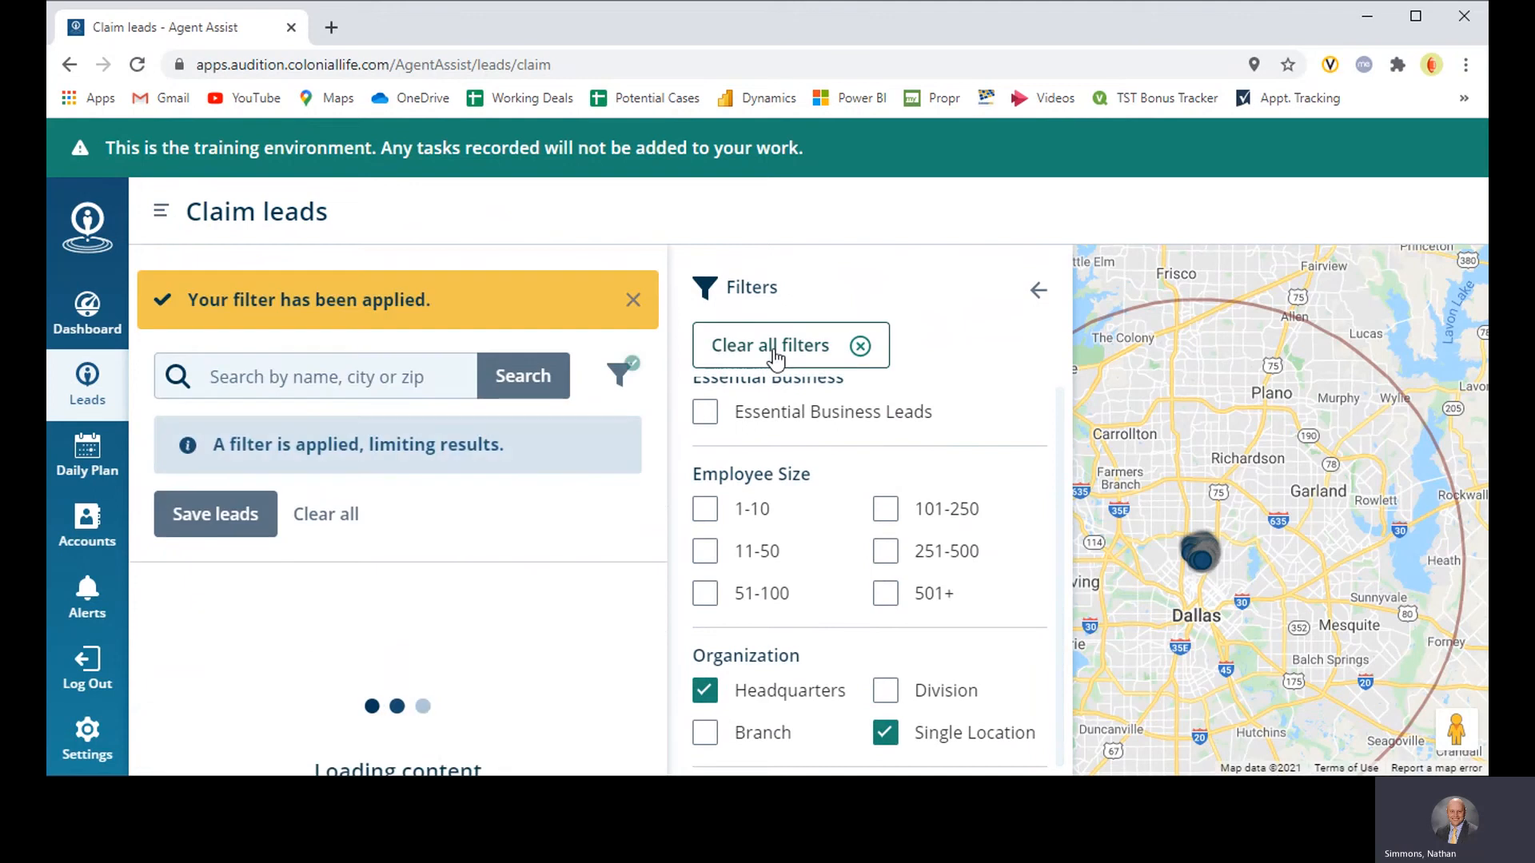
pyautogui.click(1039, 294)
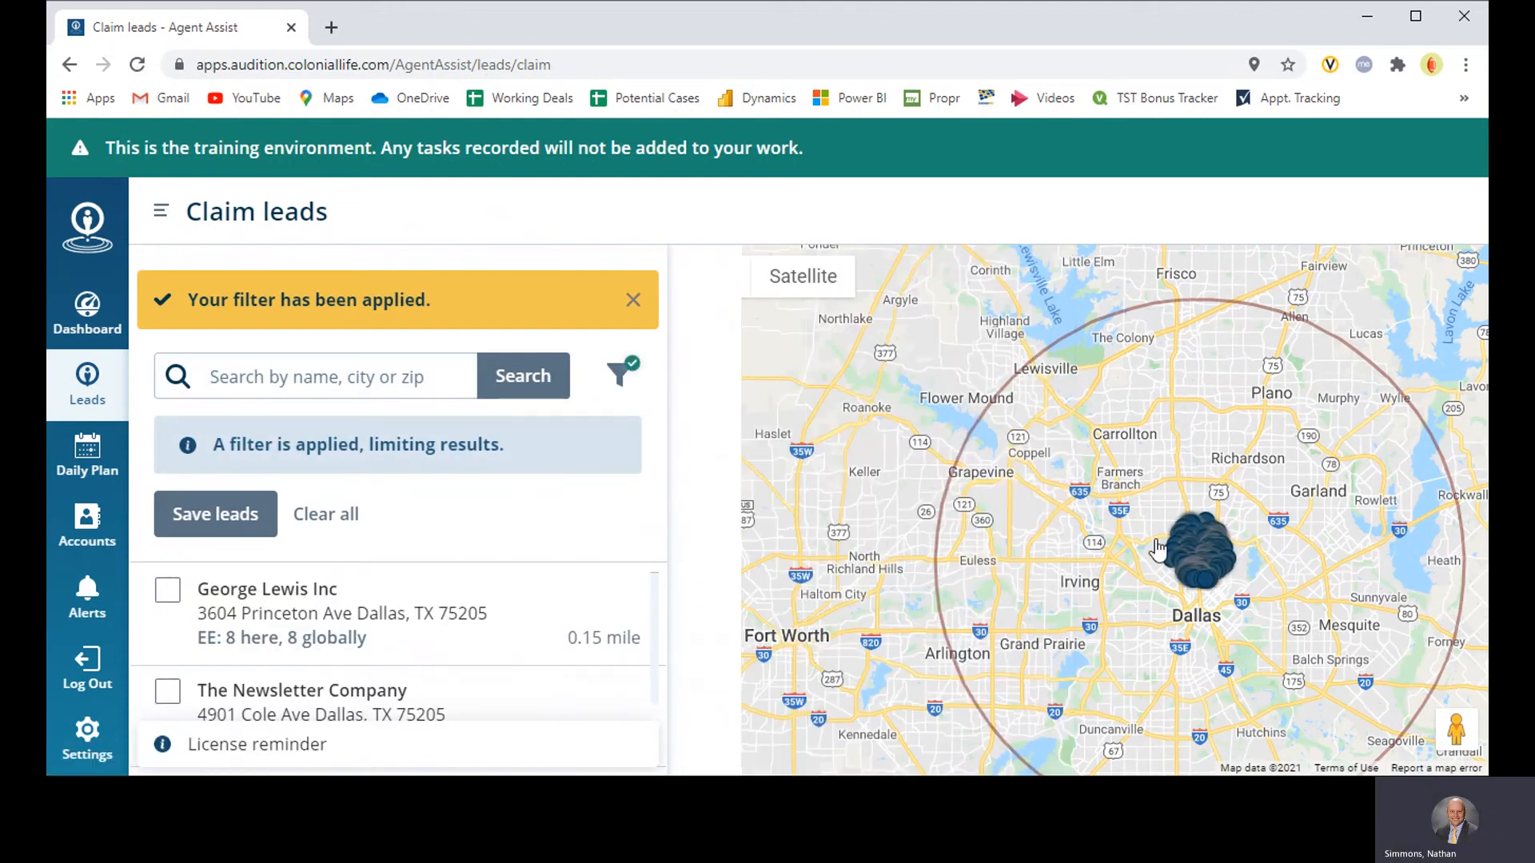
# Step: Select the nearest filtered Dallas leads, including The Newsletter Company, Boulevard Contracting Services, LLC and Central Energy Partners LP, and save them as claimed
pyautogui.scroll(2, 1255, 562)
pyautogui.scroll(2, 1255, 562)
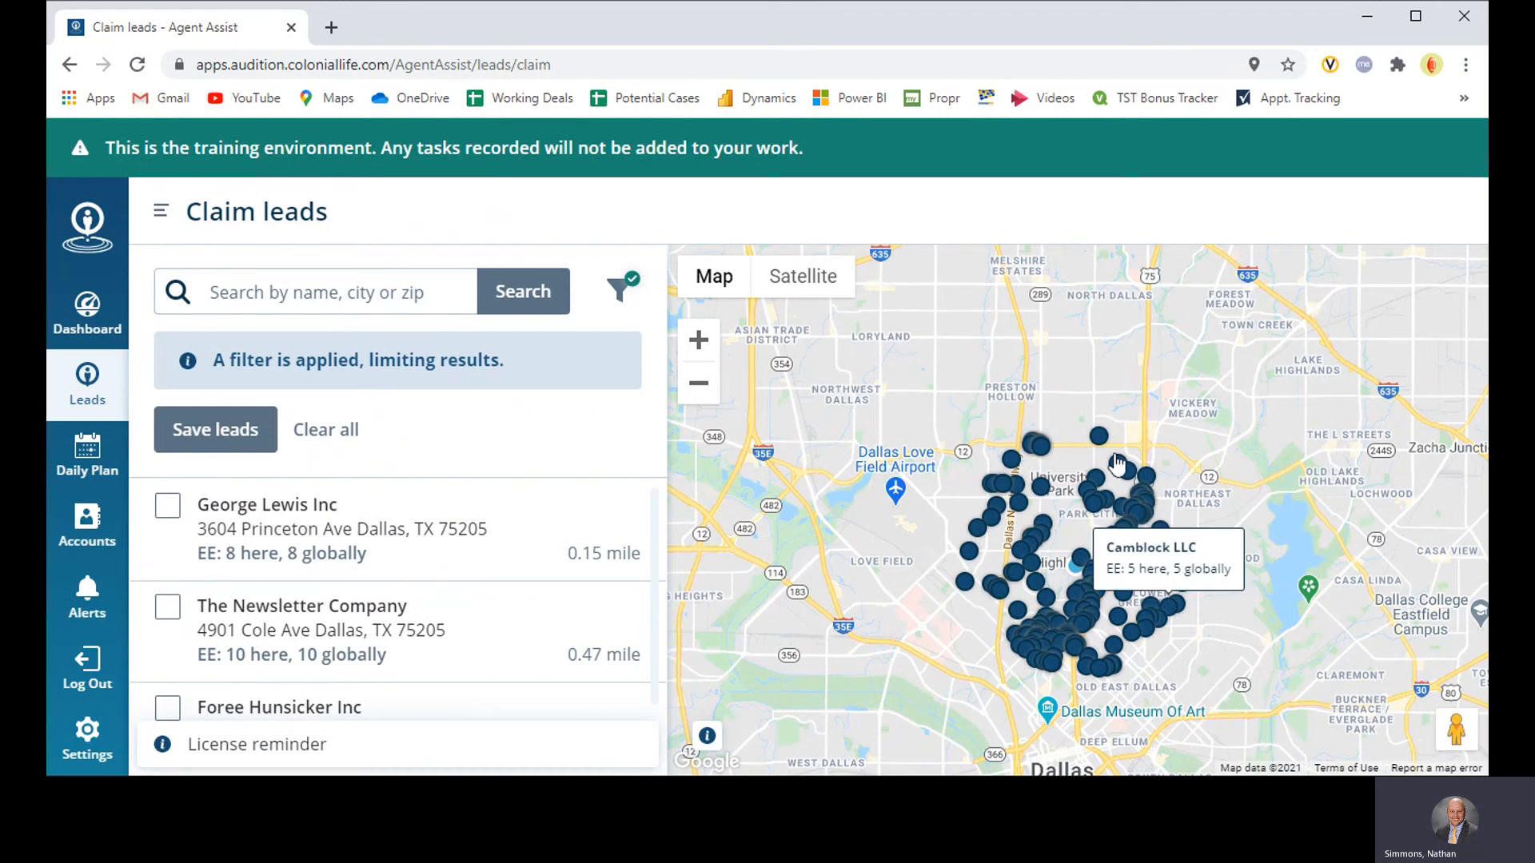
pyautogui.click(159, 504)
pyautogui.click(167, 606)
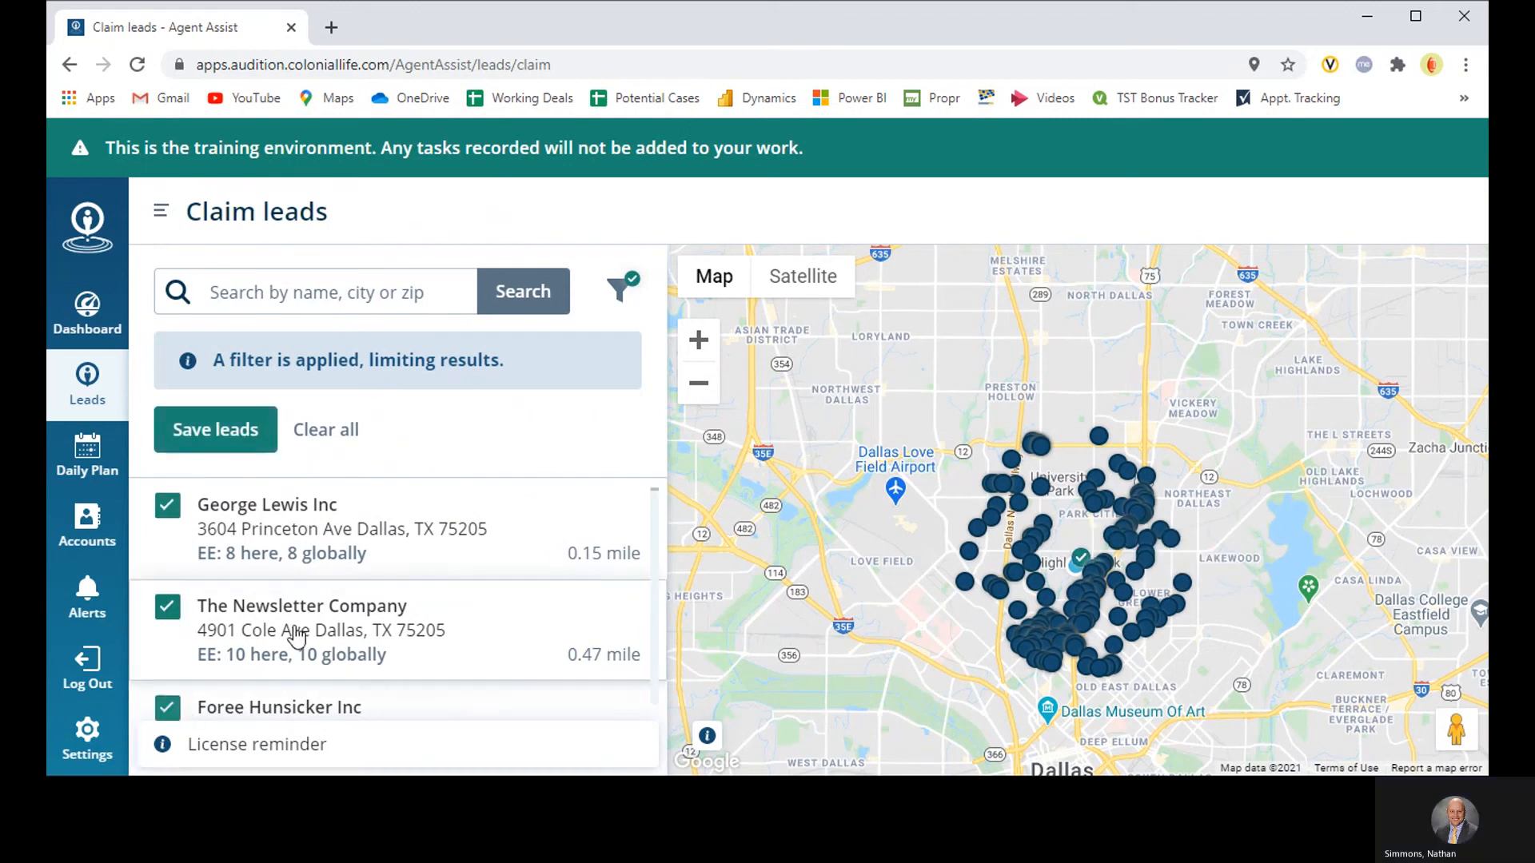
pyautogui.click(169, 707)
pyautogui.scroll(-1, 290, 638)
pyautogui.click(173, 701)
pyautogui.scroll(-1, 284, 627)
pyautogui.click(169, 701)
pyautogui.scroll(-1, 243, 640)
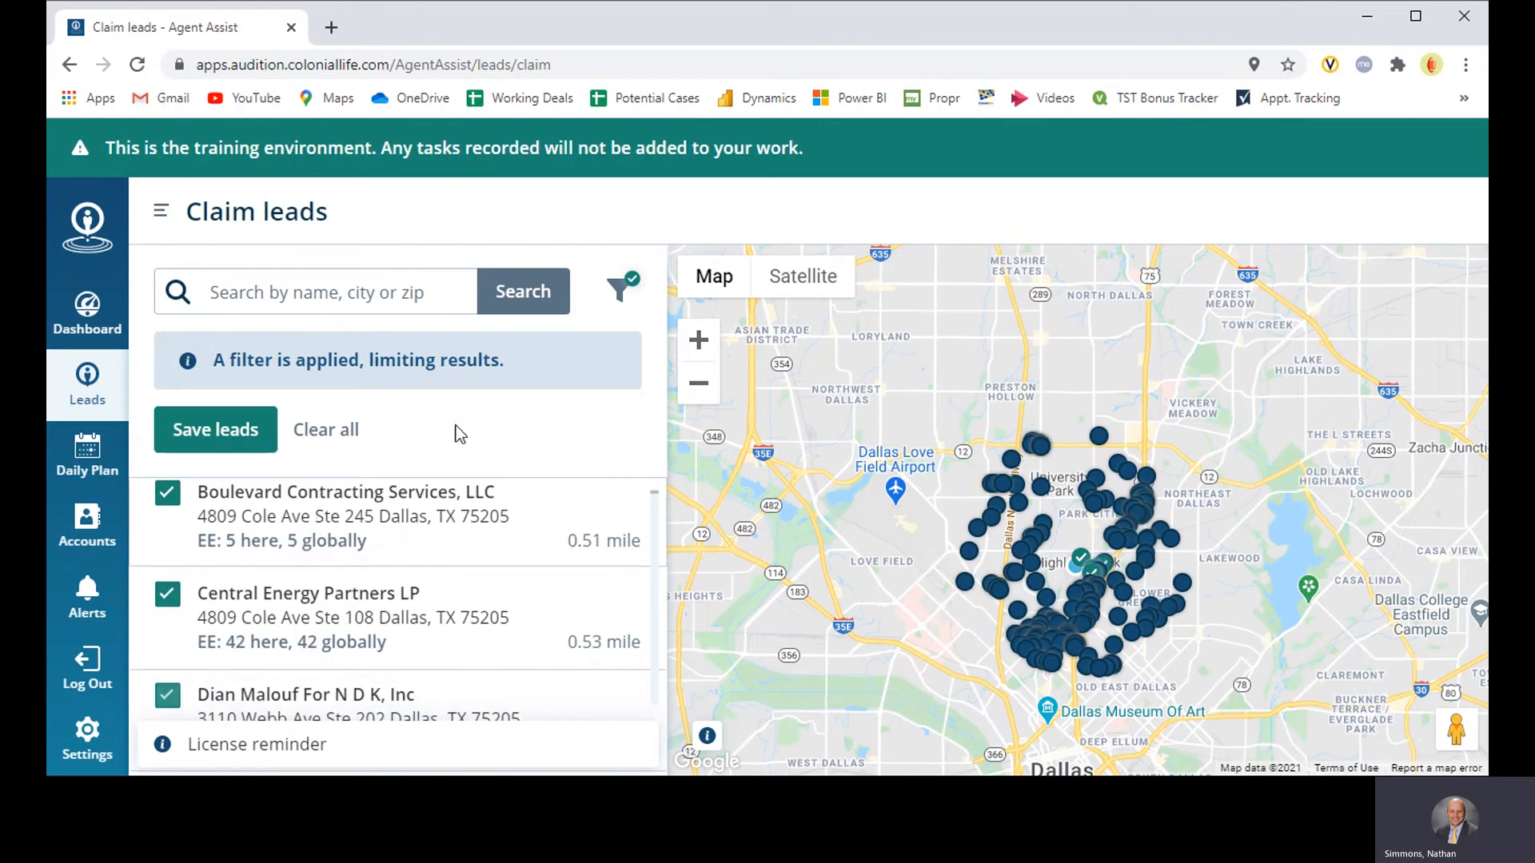
pyautogui.click(227, 440)
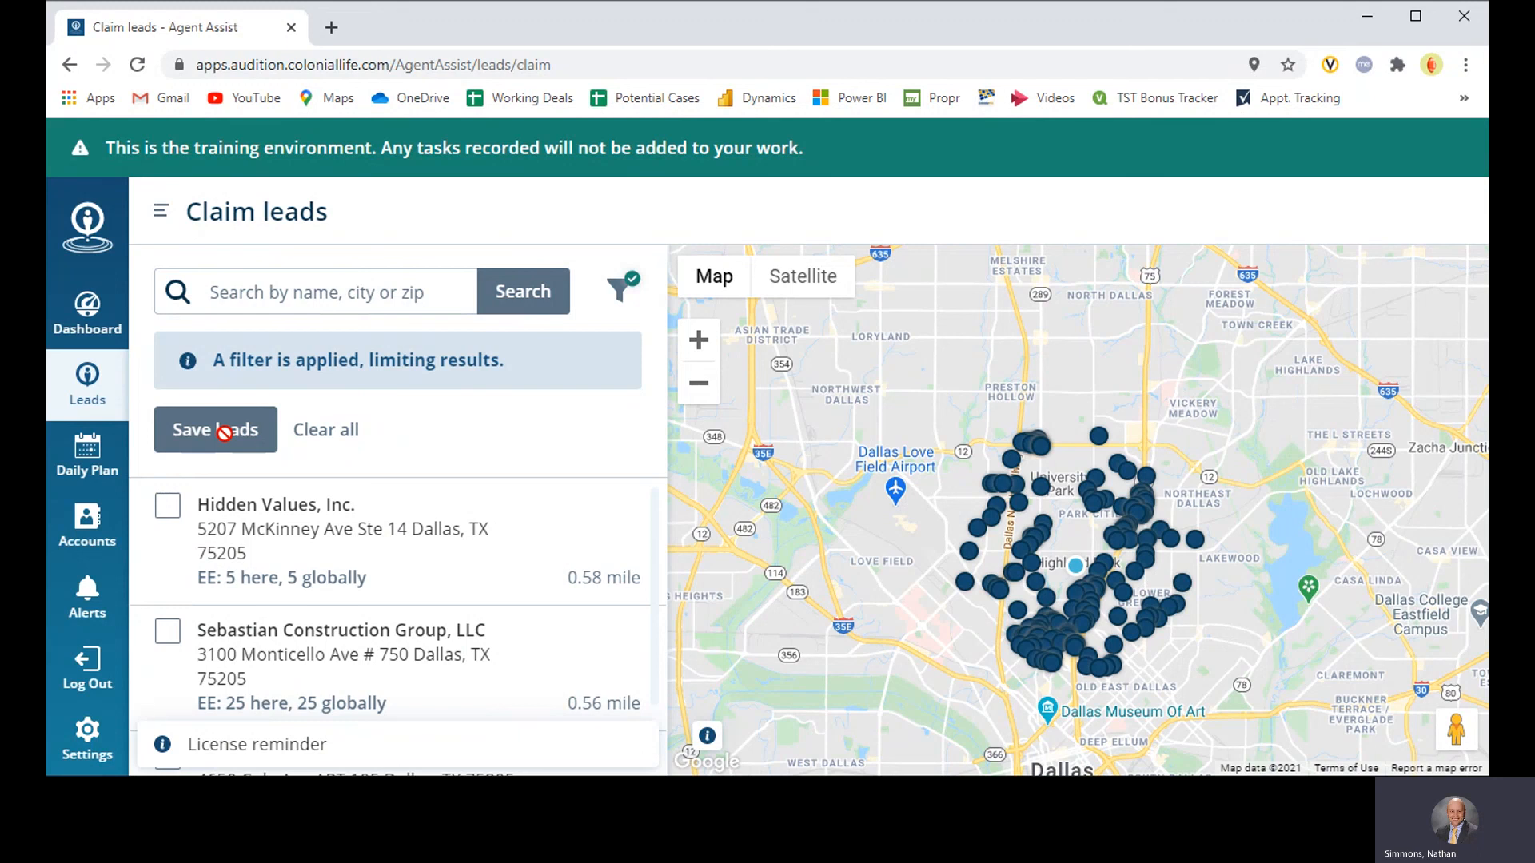
# Step: Look over the remaining filtered leads within the wider Dallas area on the map
pyautogui.click(702, 392)
pyautogui.click(702, 392)
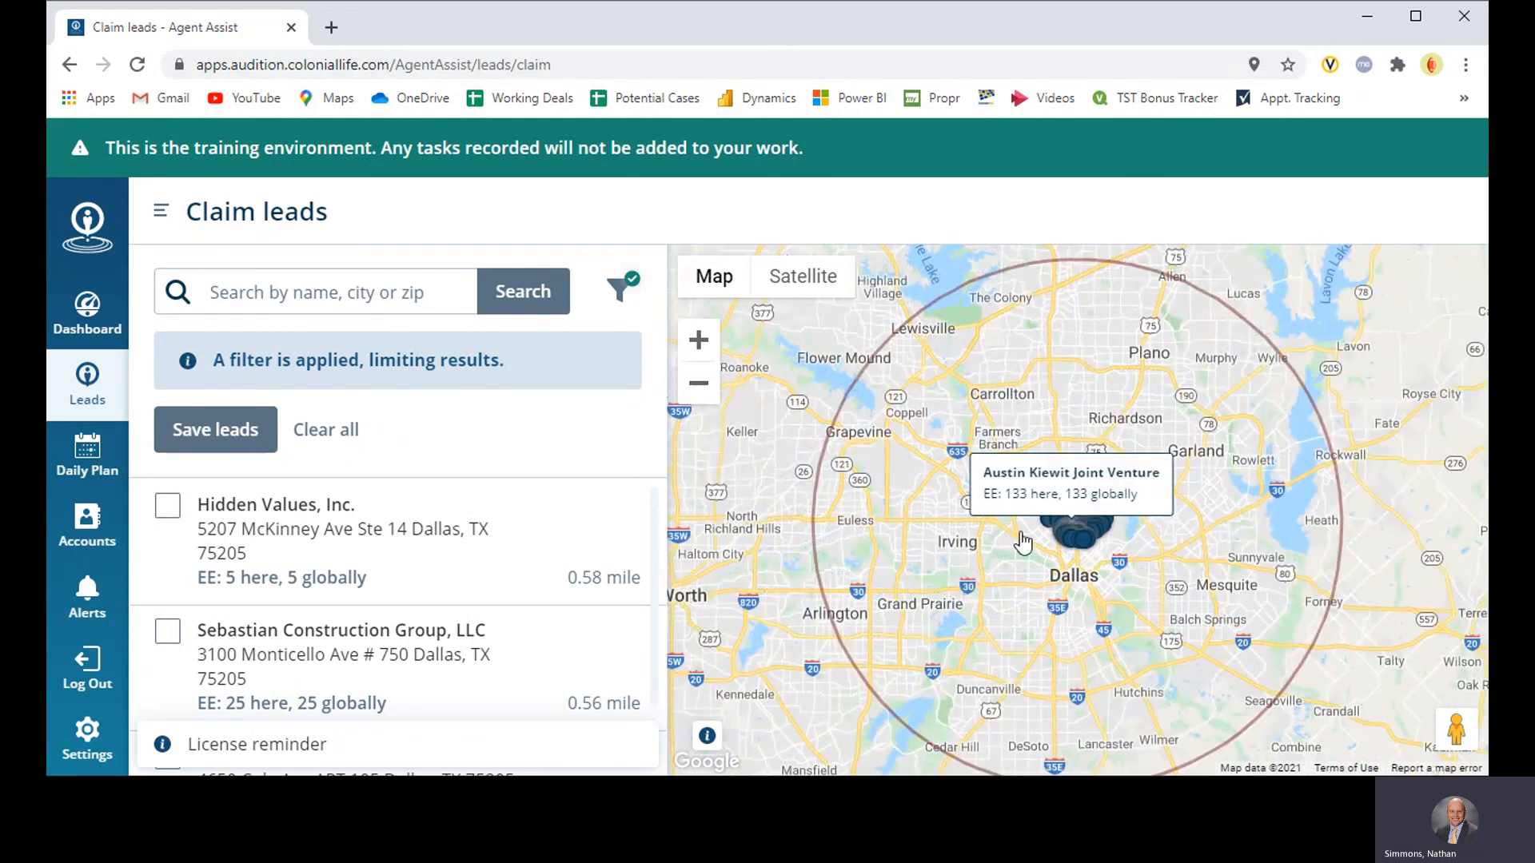